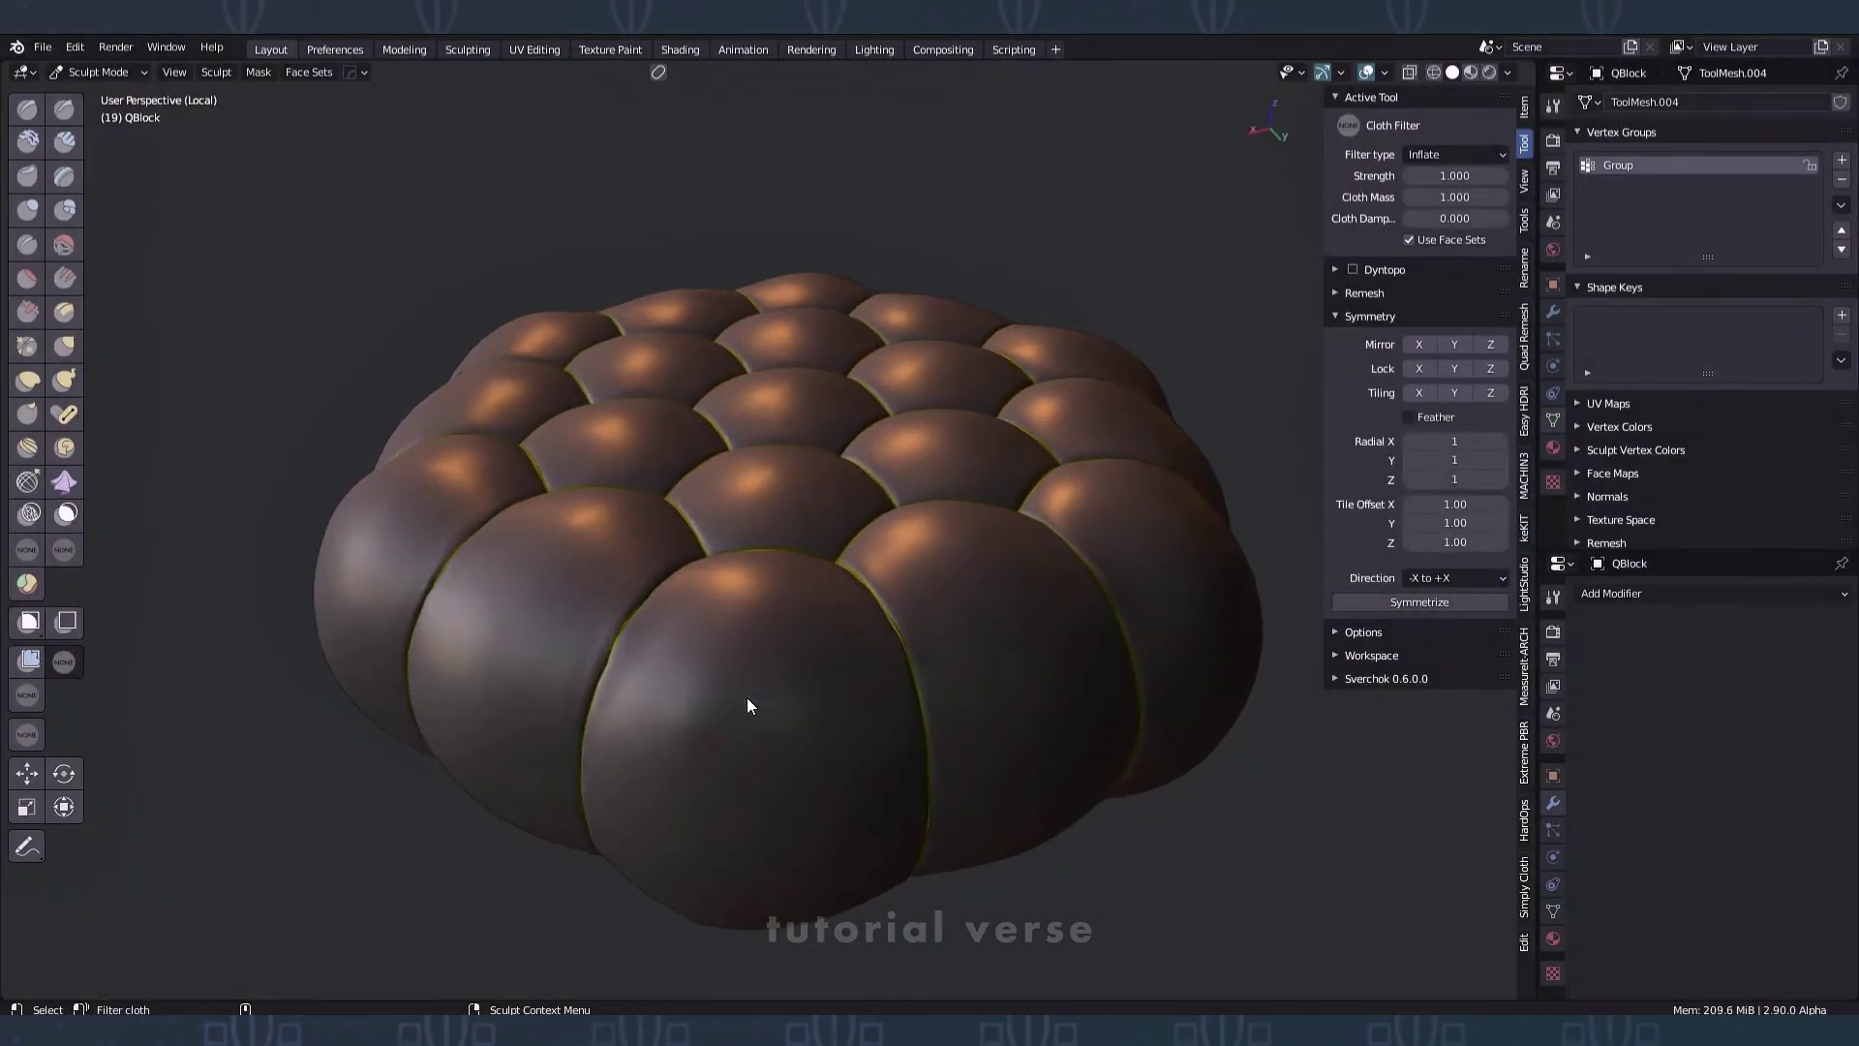
Step: Inflate the sample cushion and pouf meshes using the Cloth Filter with the Inflate type at strength 1.000
{"action": "right_click", "coordinate": [642, 688]}
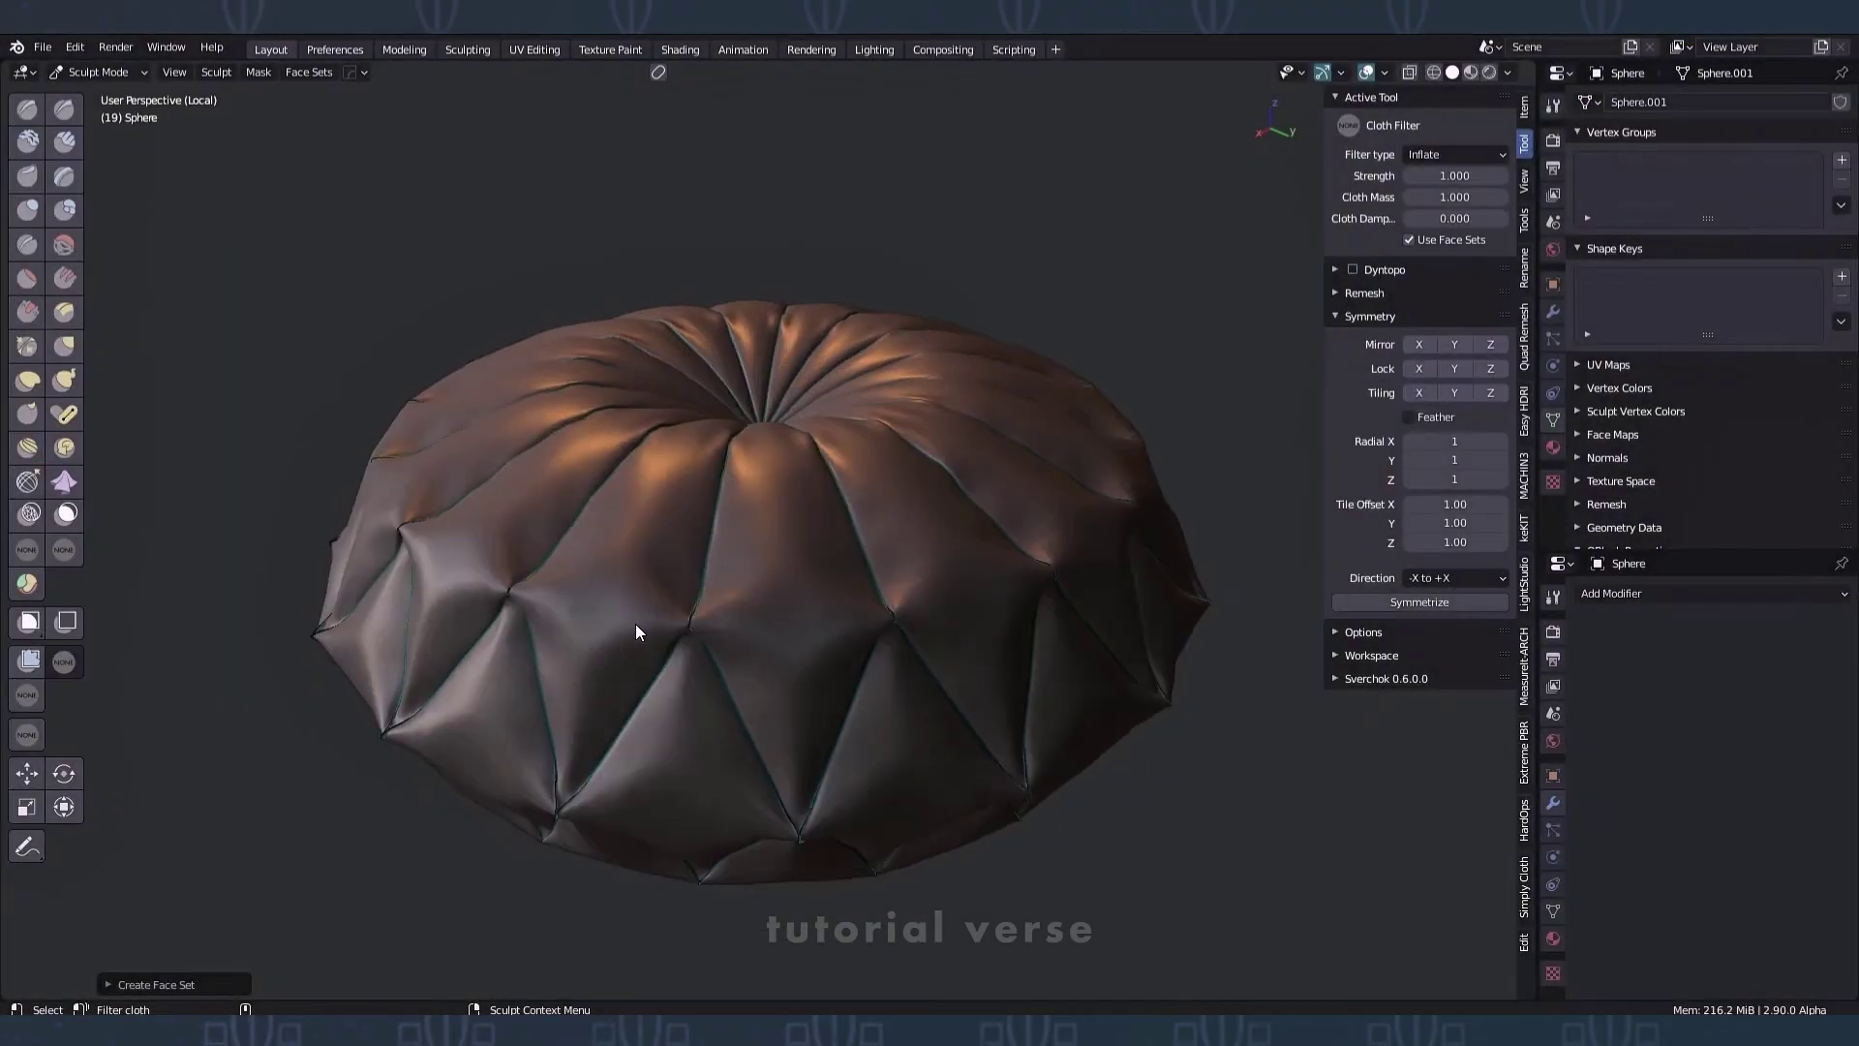
{"action": "mouse_move", "coordinate": [635, 631]}
{"action": "left_mouse_down"}
{"action": "mouse_move", "coordinate": [813, 635]}
{"action": "mouse_move", "coordinate": [635, 643]}
{"action": "mouse_move", "coordinate": [759, 639]}
{"action": "left_mouse_up"}
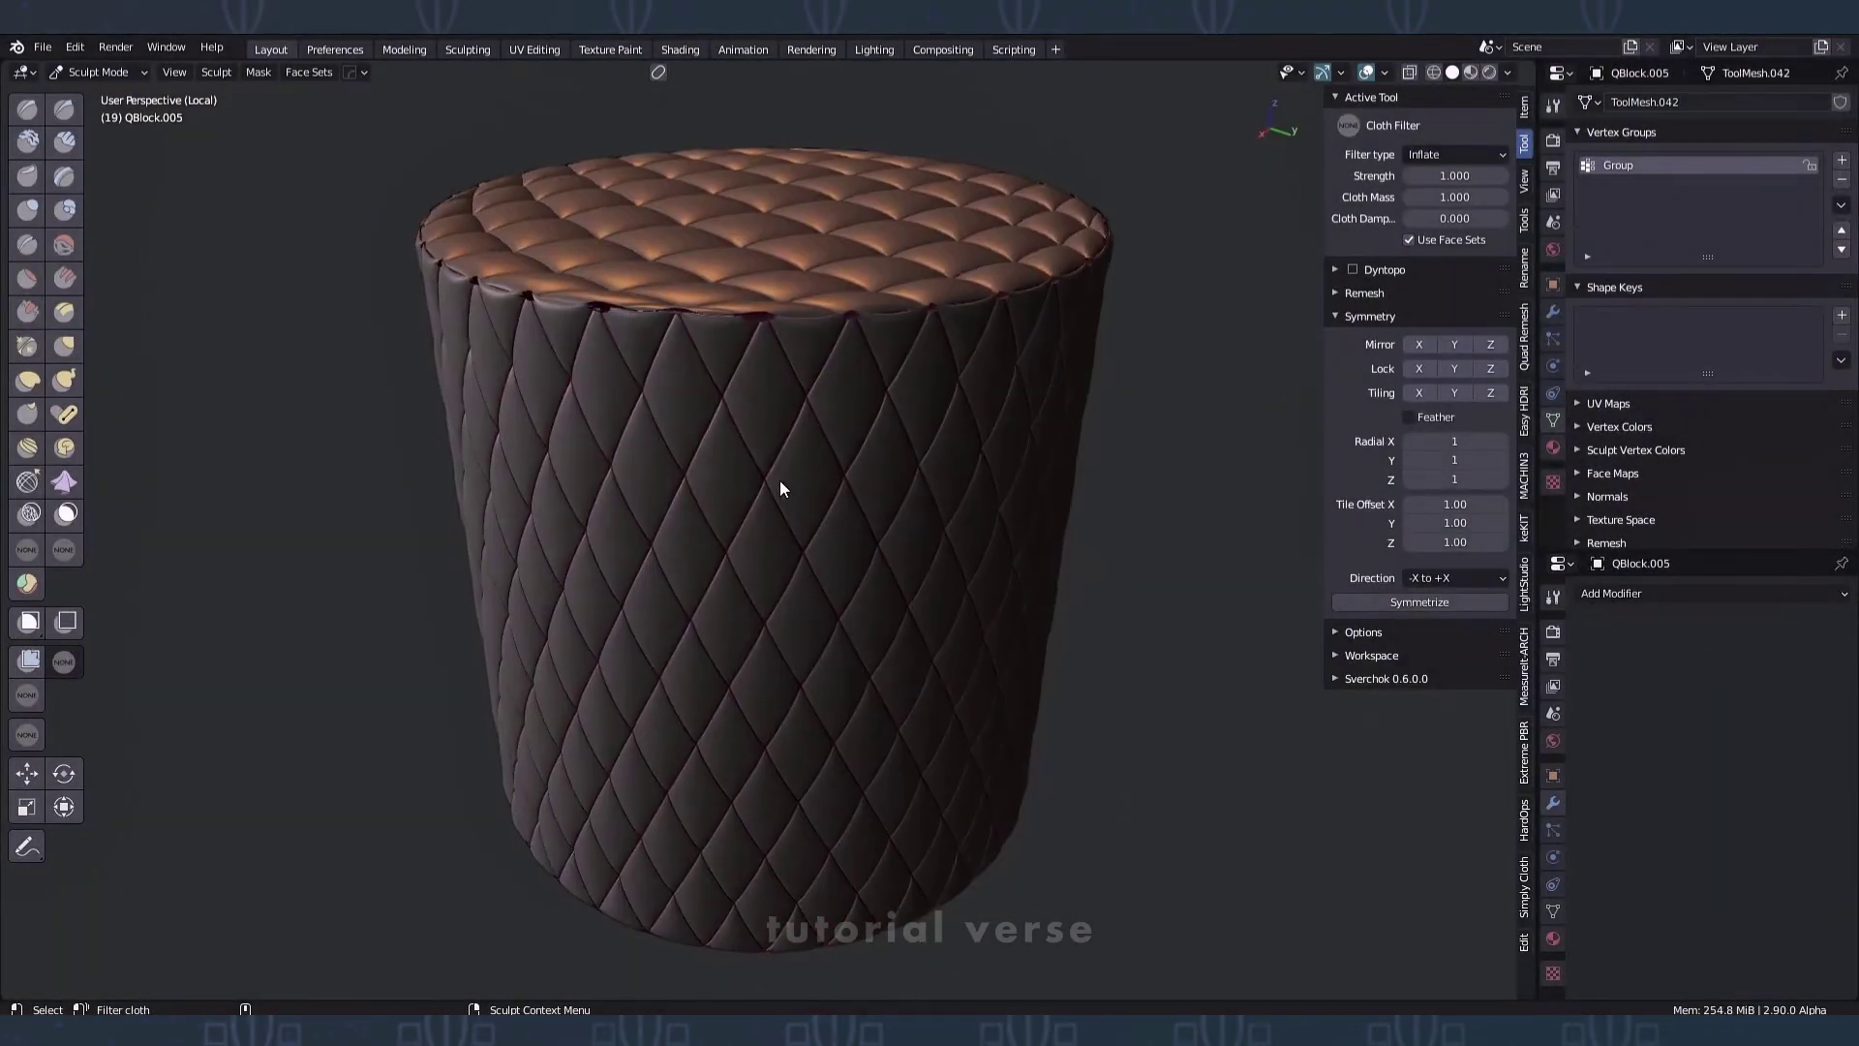
{"action": "mouse_move", "coordinate": [781, 485]}
{"action": "left_mouse_down"}
{"action": "mouse_move", "coordinate": [693, 345]}
{"action": "mouse_move", "coordinate": [726, 403]}
{"action": "left_mouse_up"}
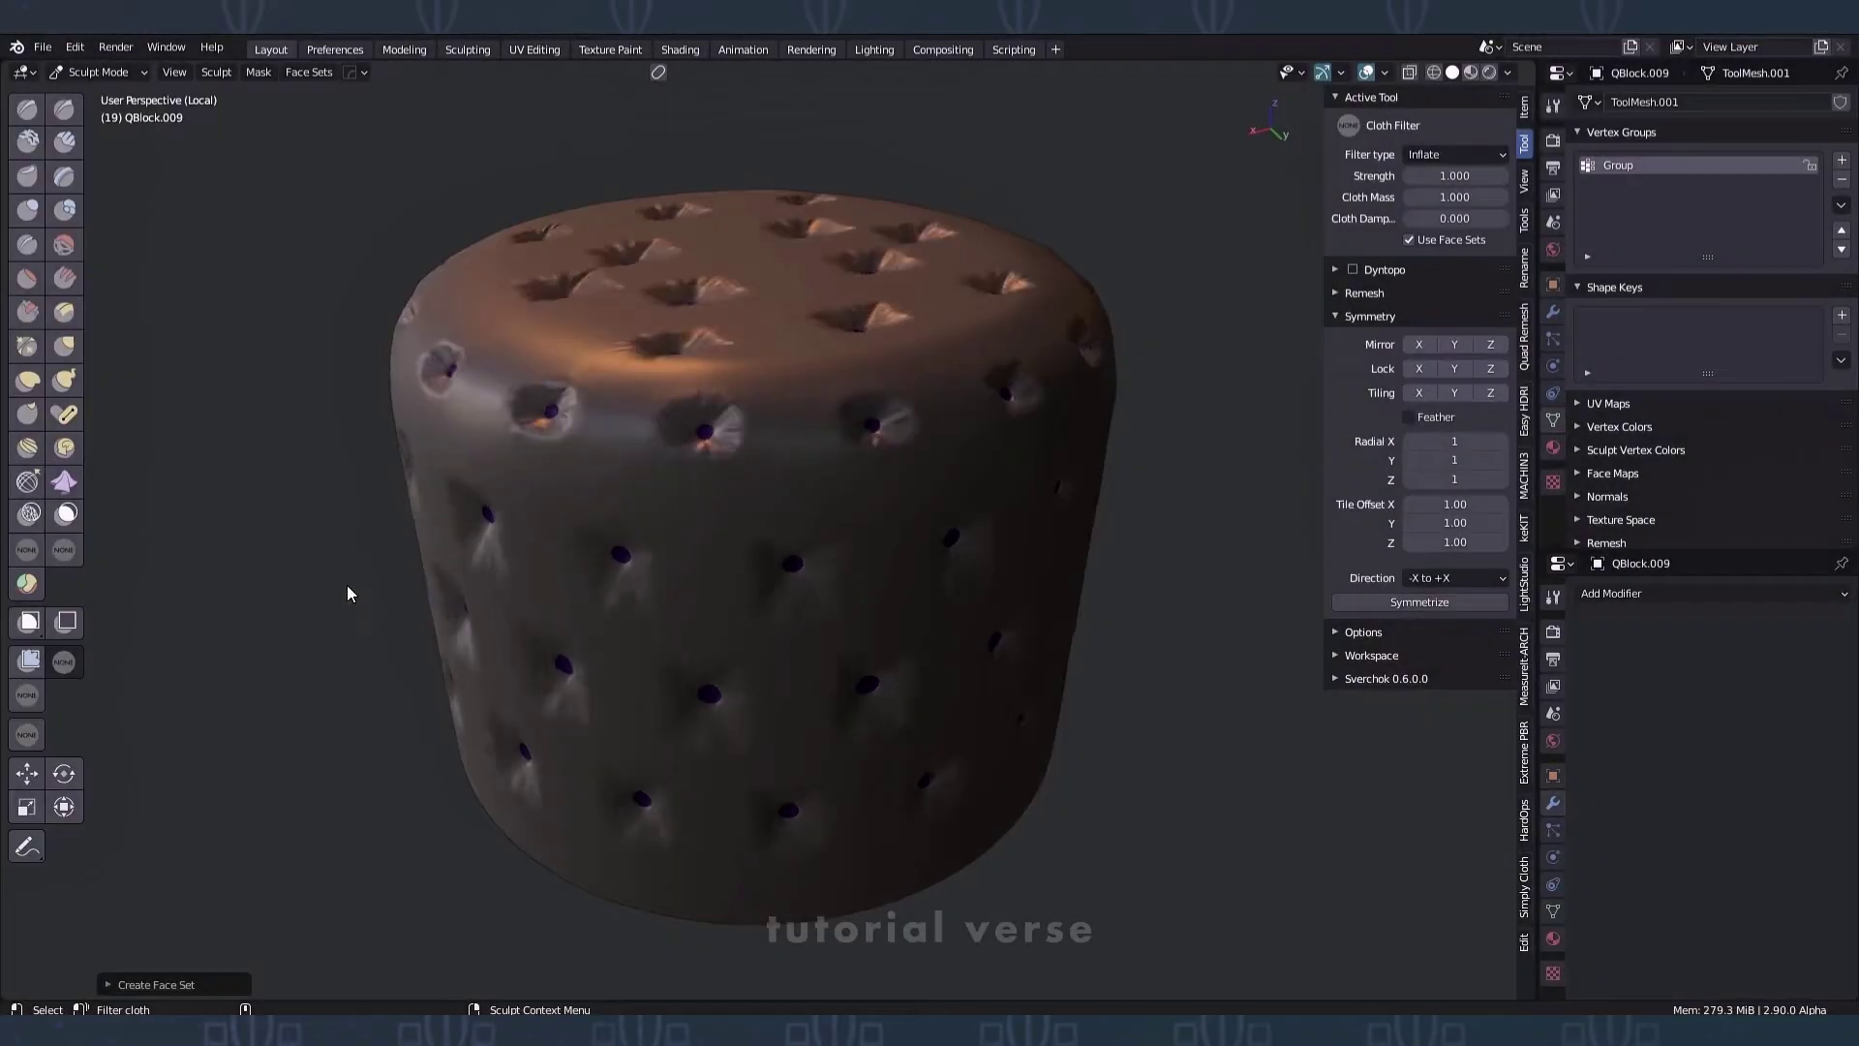
{"action": "left_click_drag", "start_coordinate": [347, 585], "coordinate": [755, 584]}
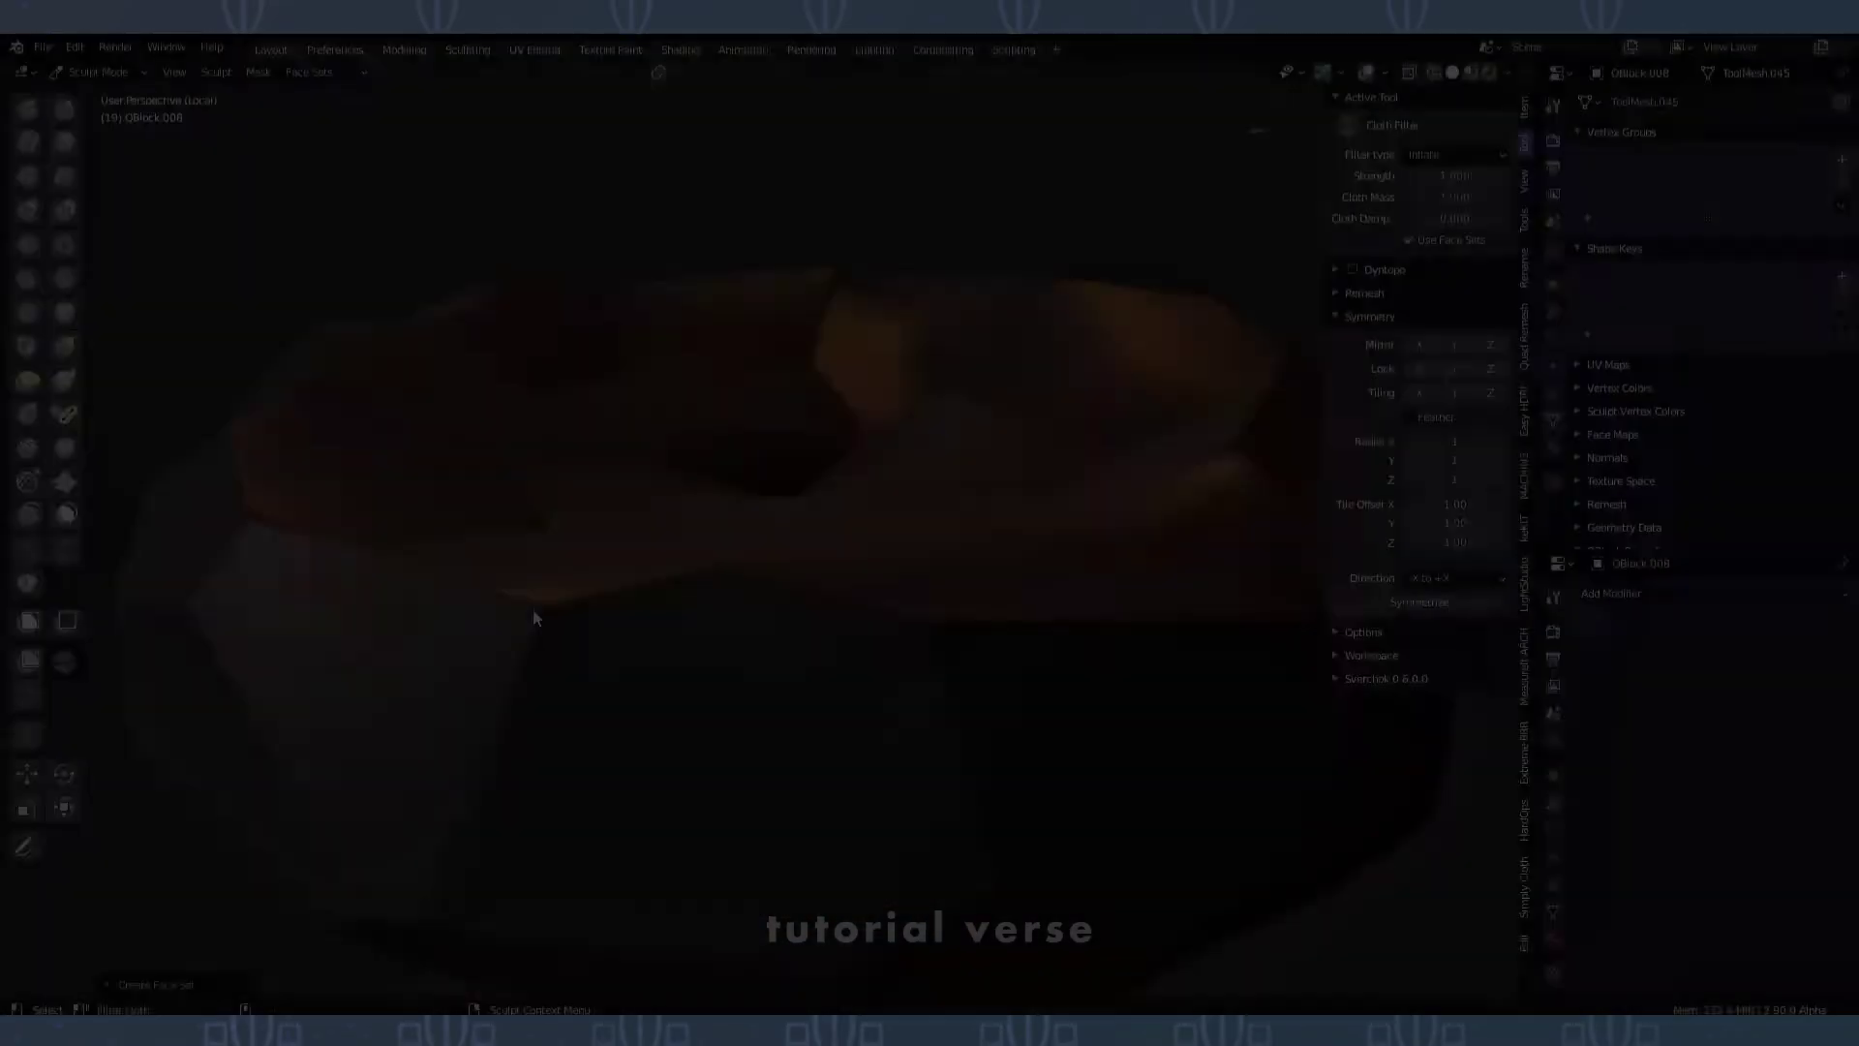
Step: Add a mesh plane and scale it down uniformly to about 0.32
{"action": "middle_click_drag", "start_coordinate": [535, 617], "coordinate": [716, 746]}
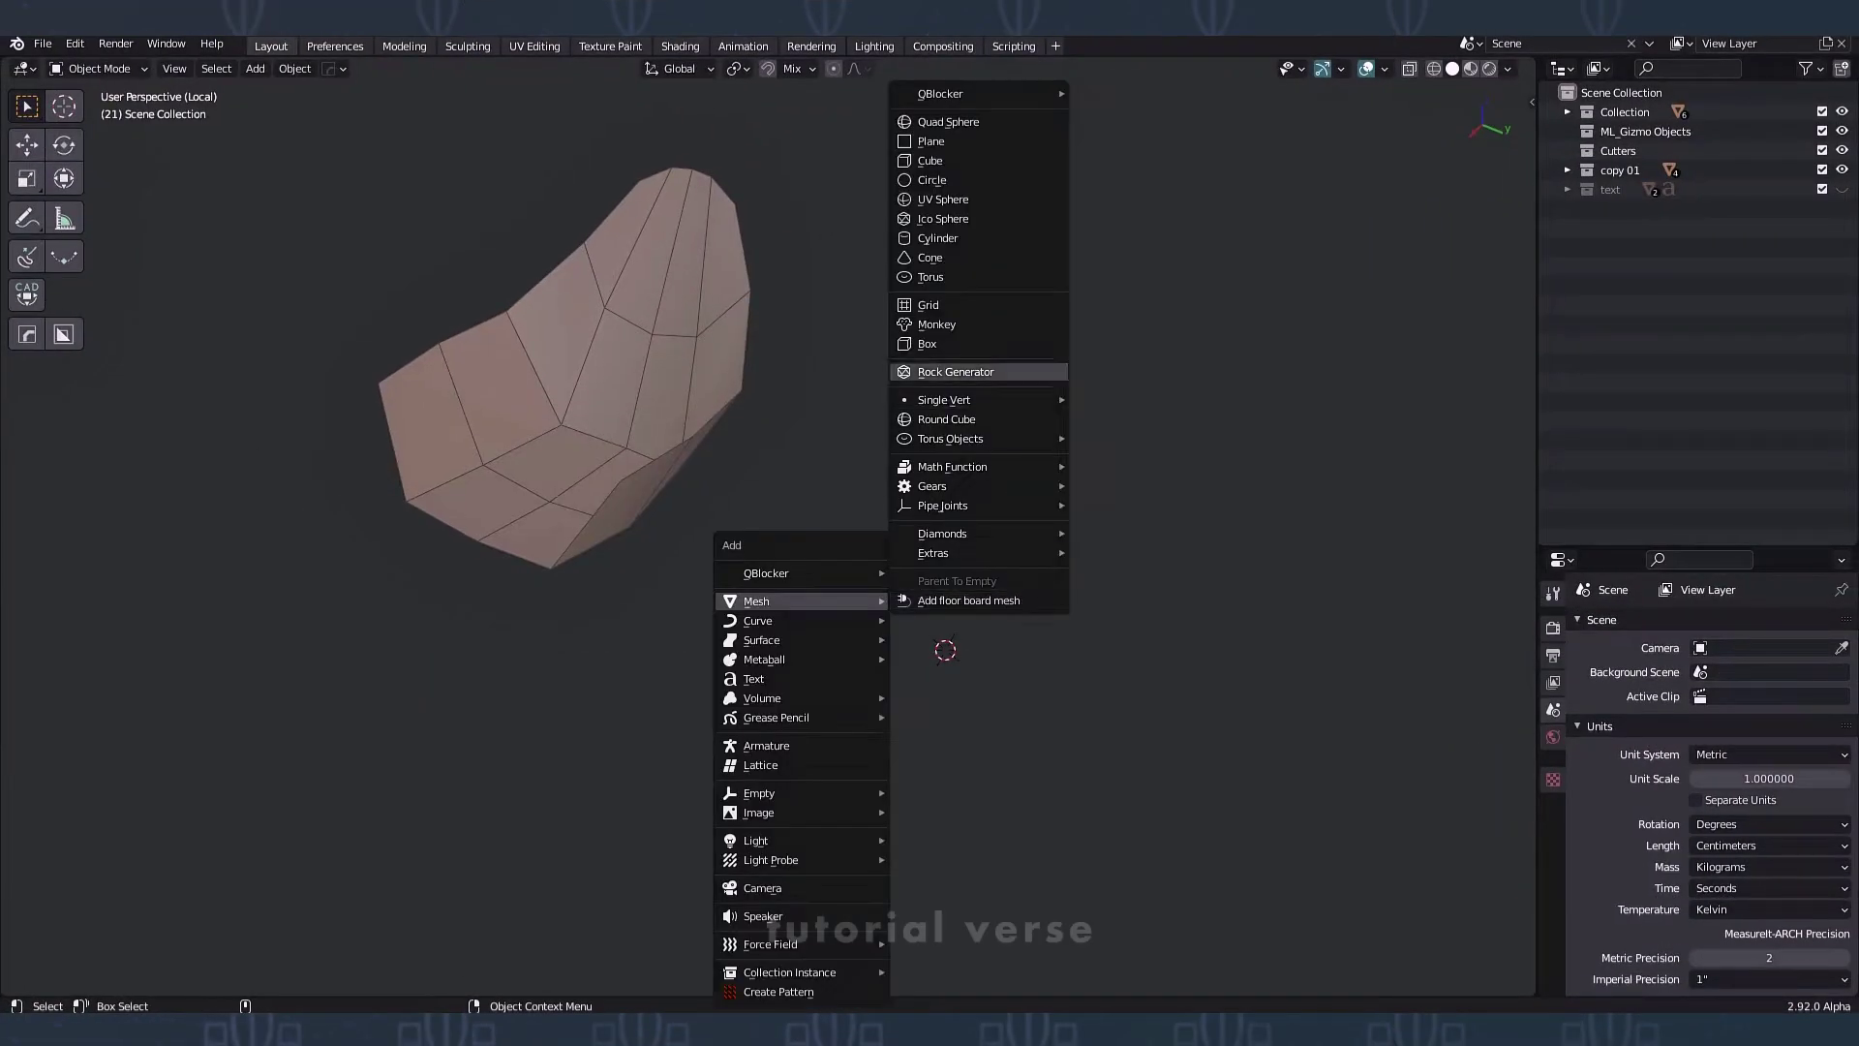
{"action": "left_click", "coordinate": [930, 142]}
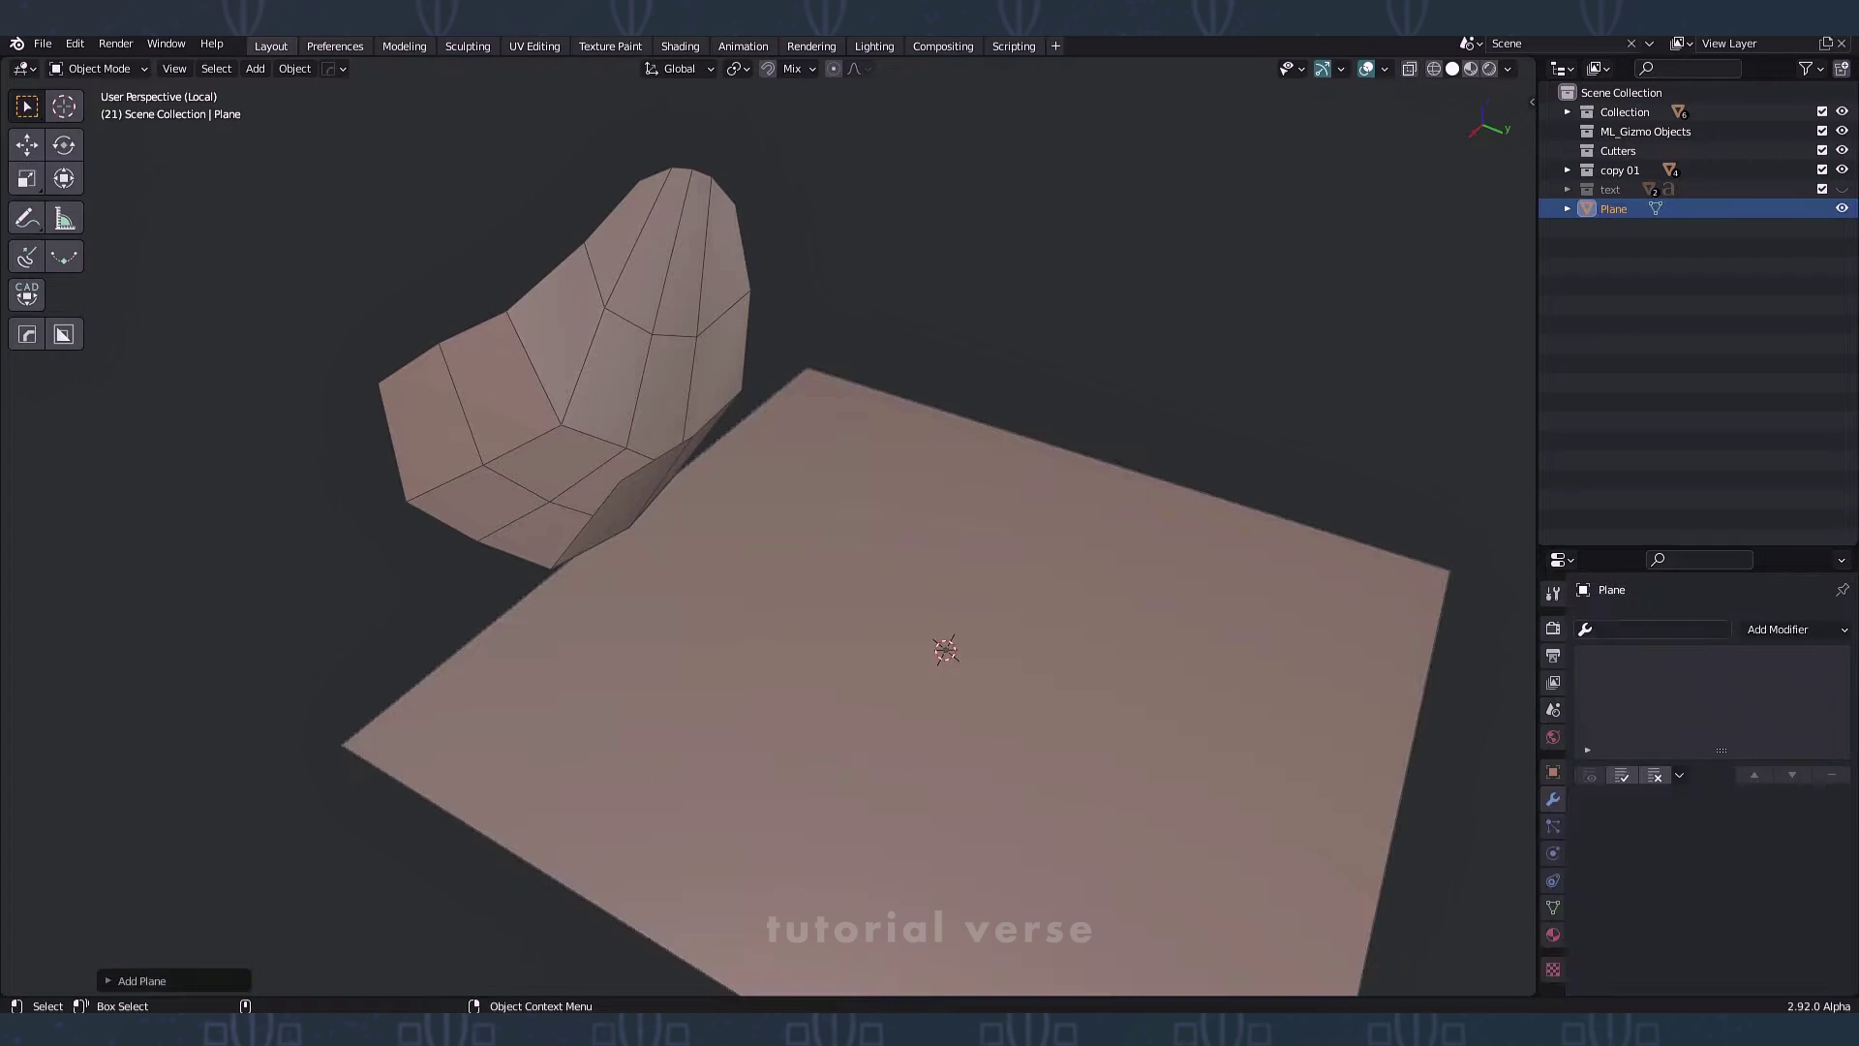
{"action": "key", "text": "s"}
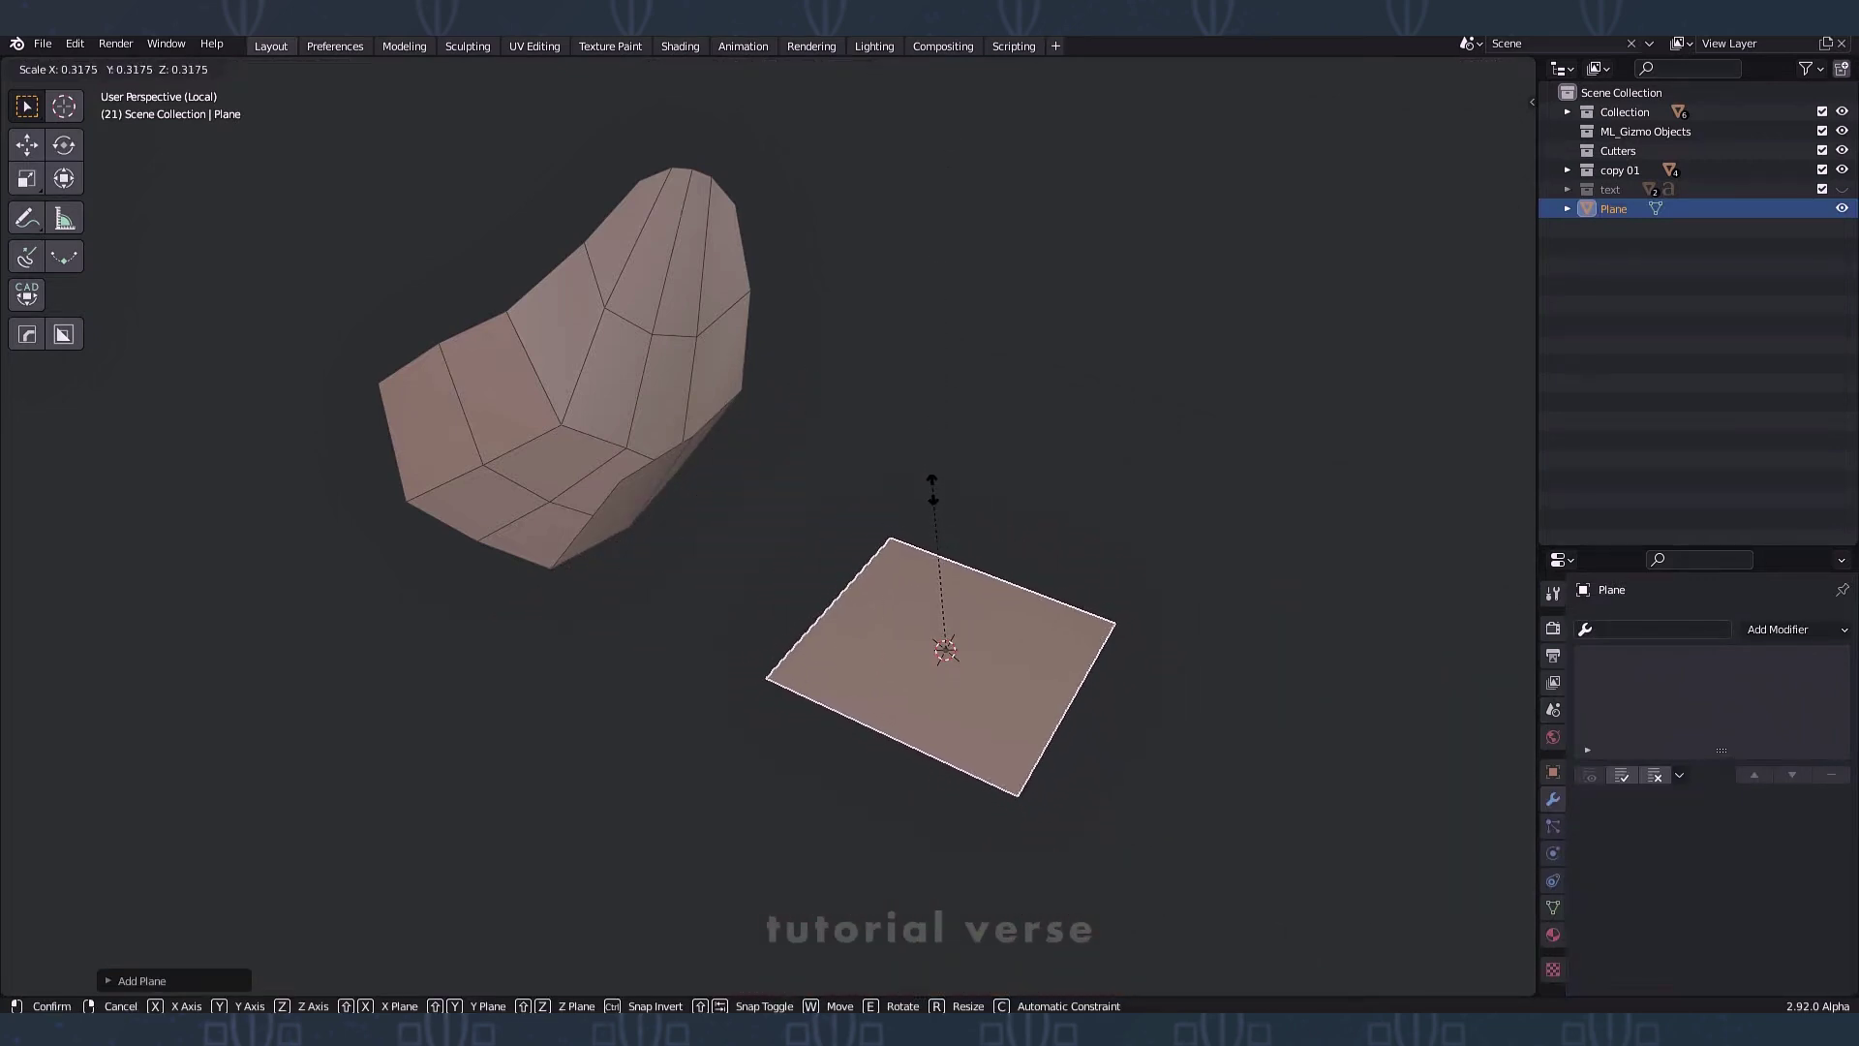
{"action": "left_click", "coordinate": [933, 489]}
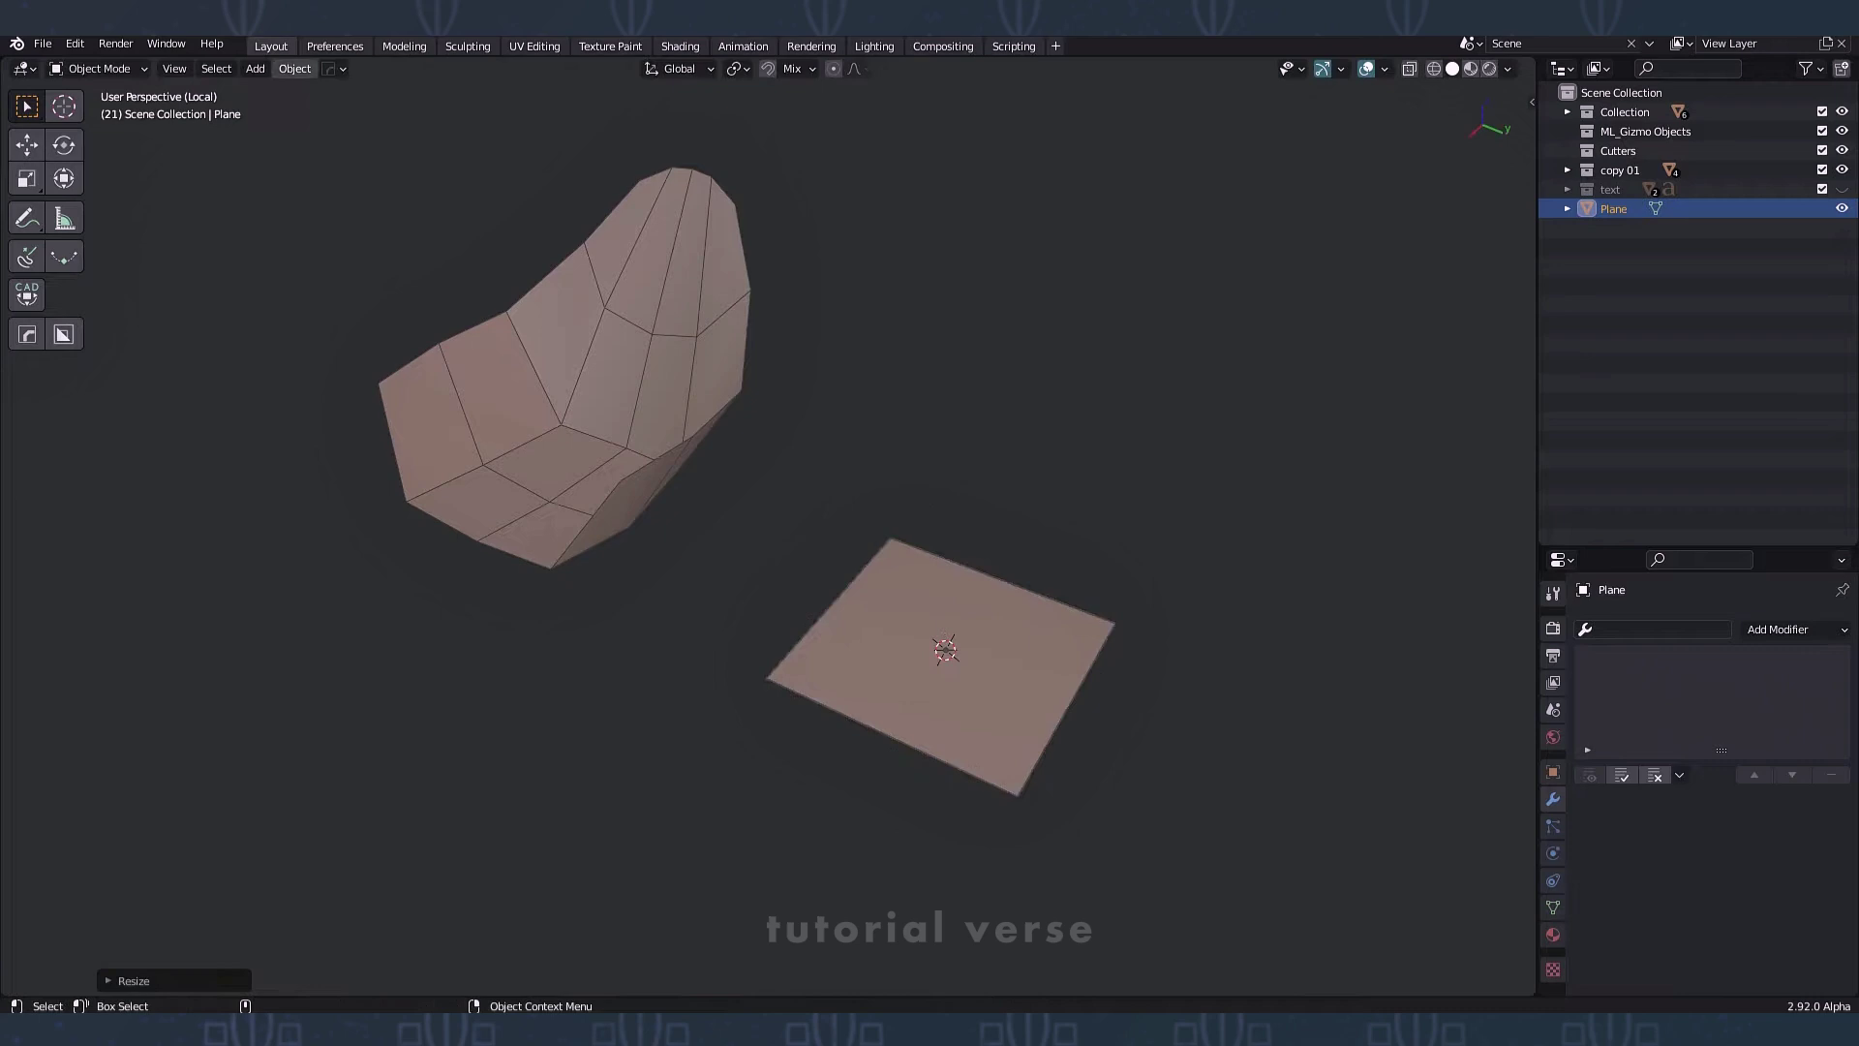
Step: Apply the object transform to the resized plane
{"action": "left_click", "coordinate": [294, 69]}
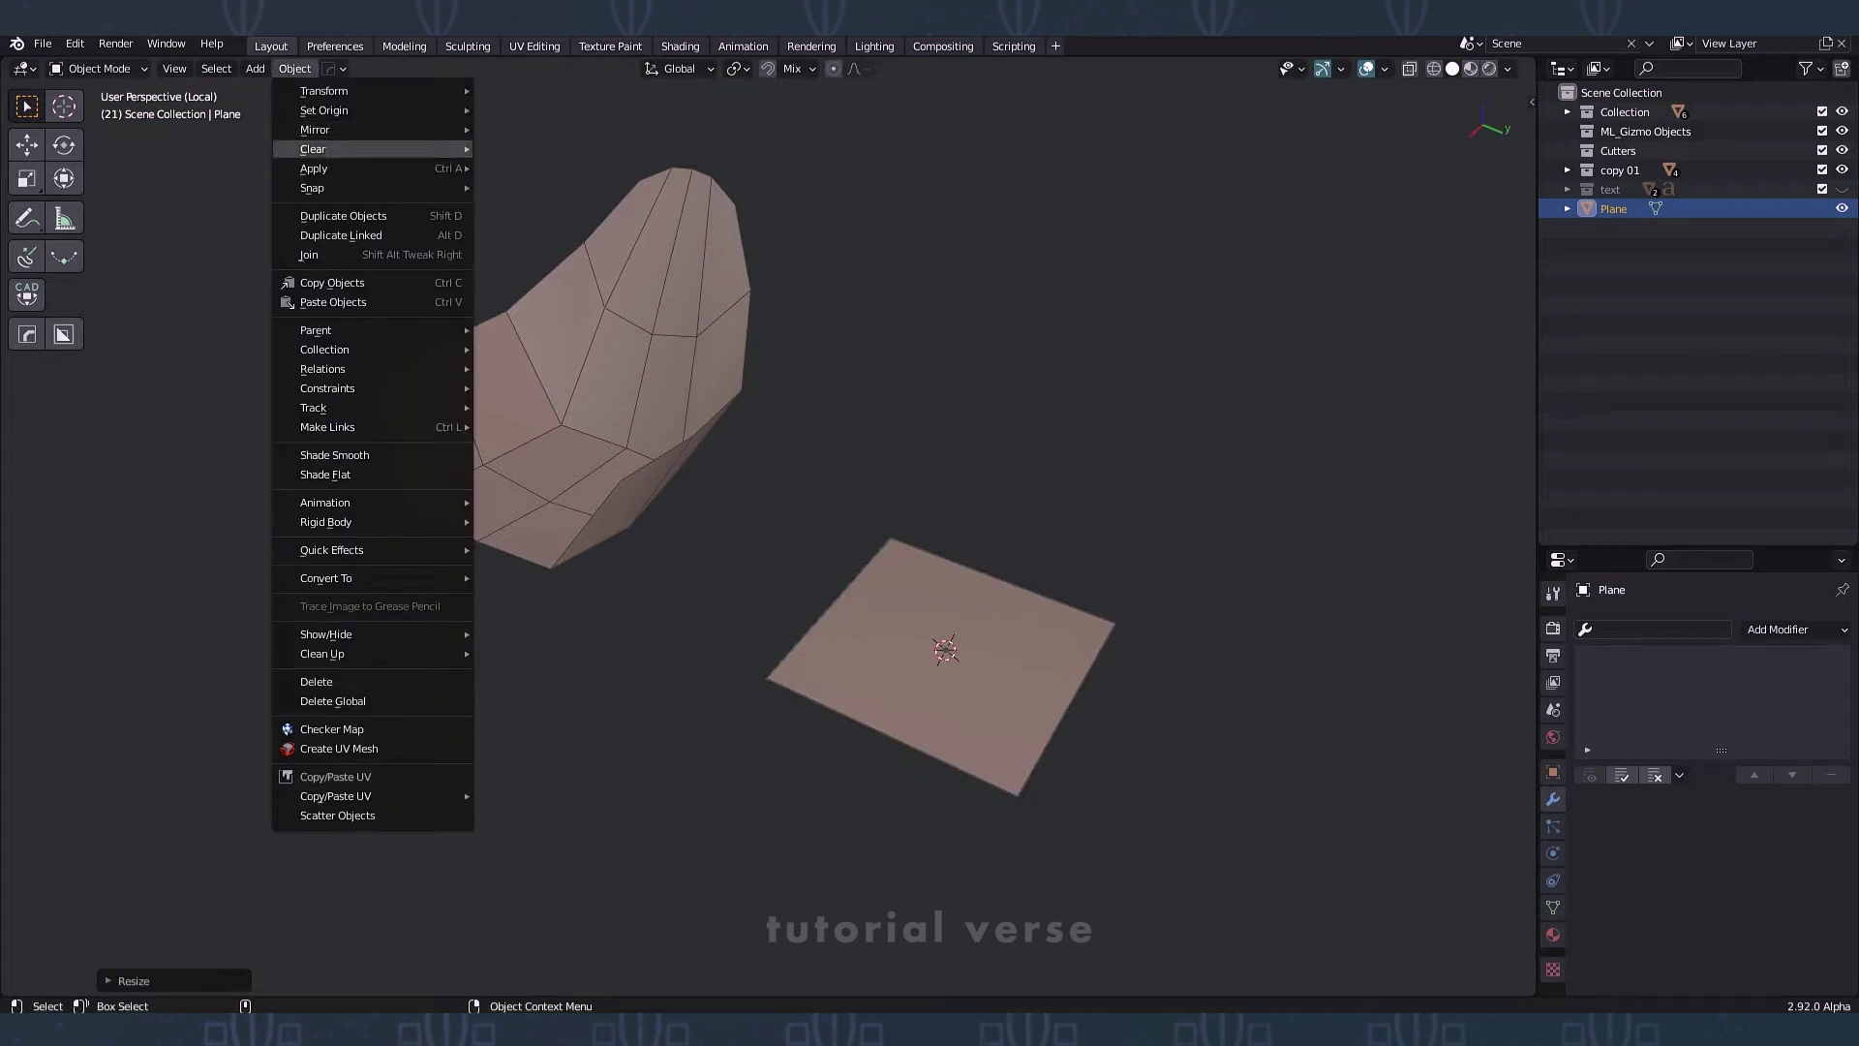
{"action": "mouse_move", "coordinate": [319, 169]}
{"action": "left_click", "coordinate": [516, 206]}
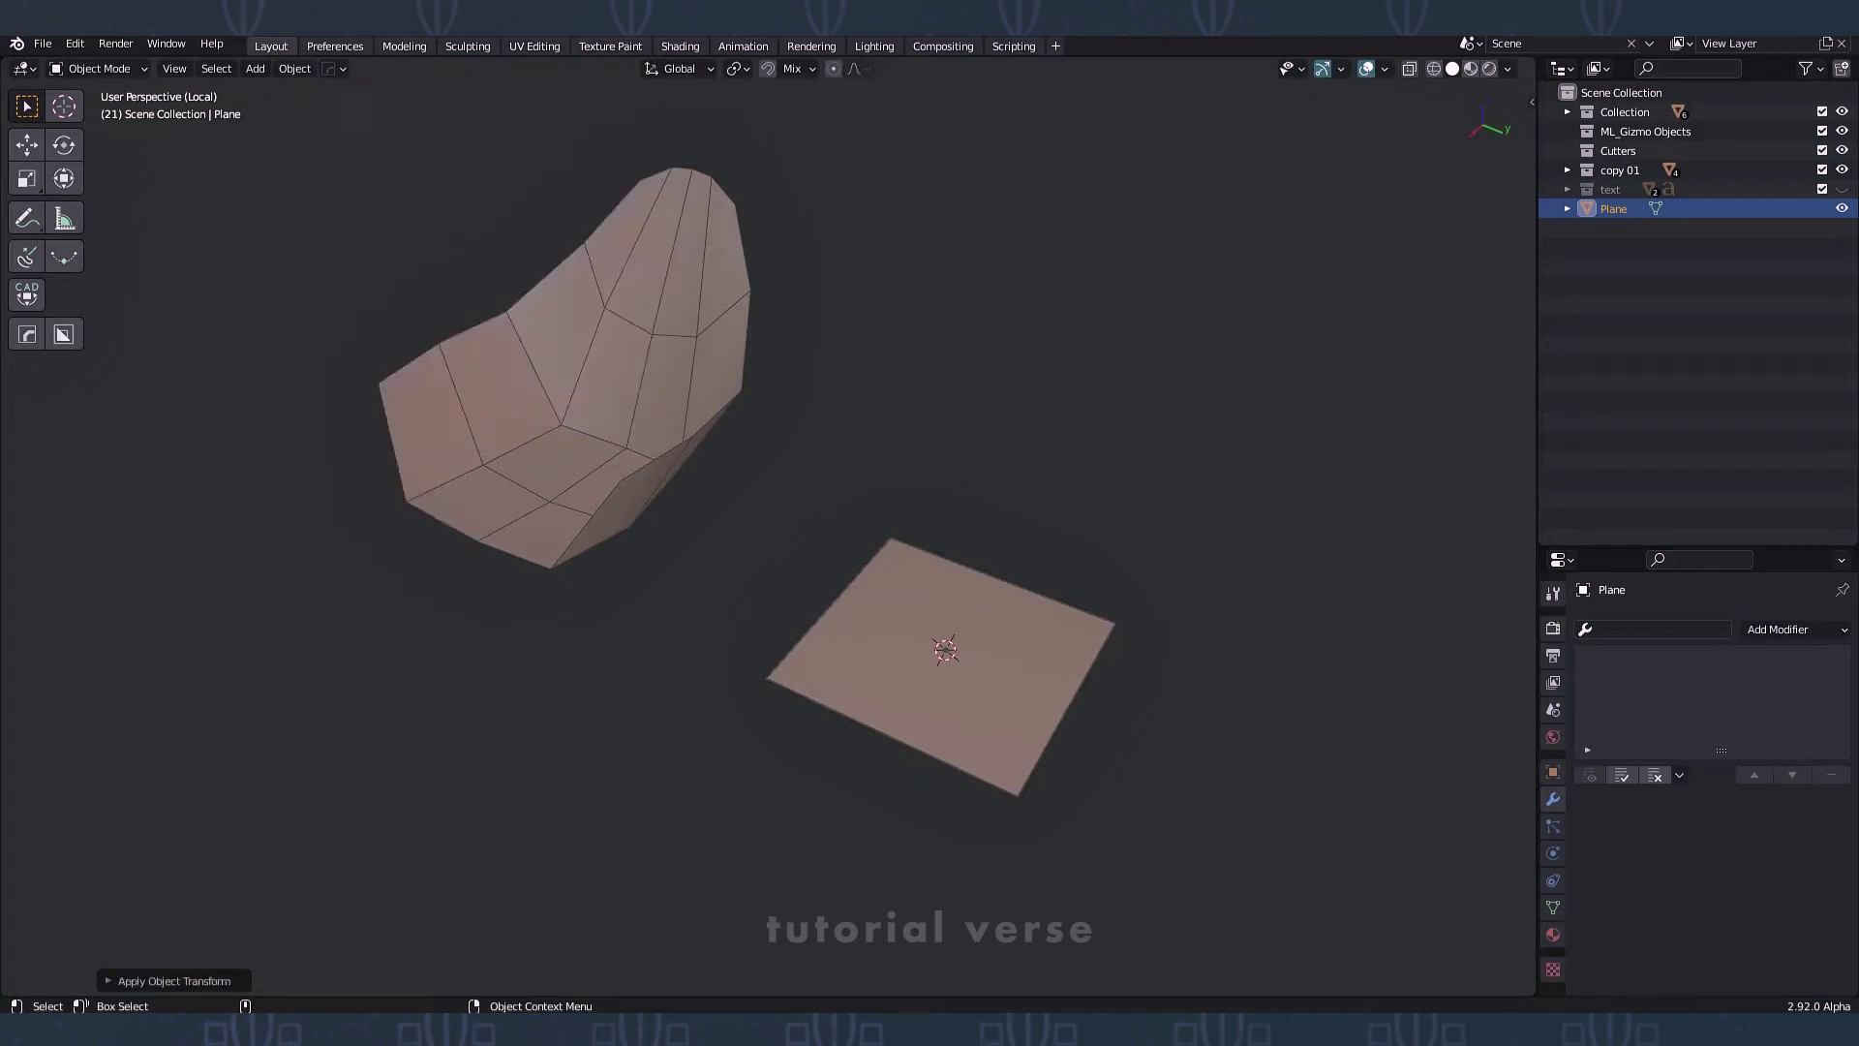
Step: Add a Mirror modifier to the plane on the Y axis only, with Y bisect, Y flip and clipping enabled
{"action": "left_click", "coordinate": [1778, 629]}
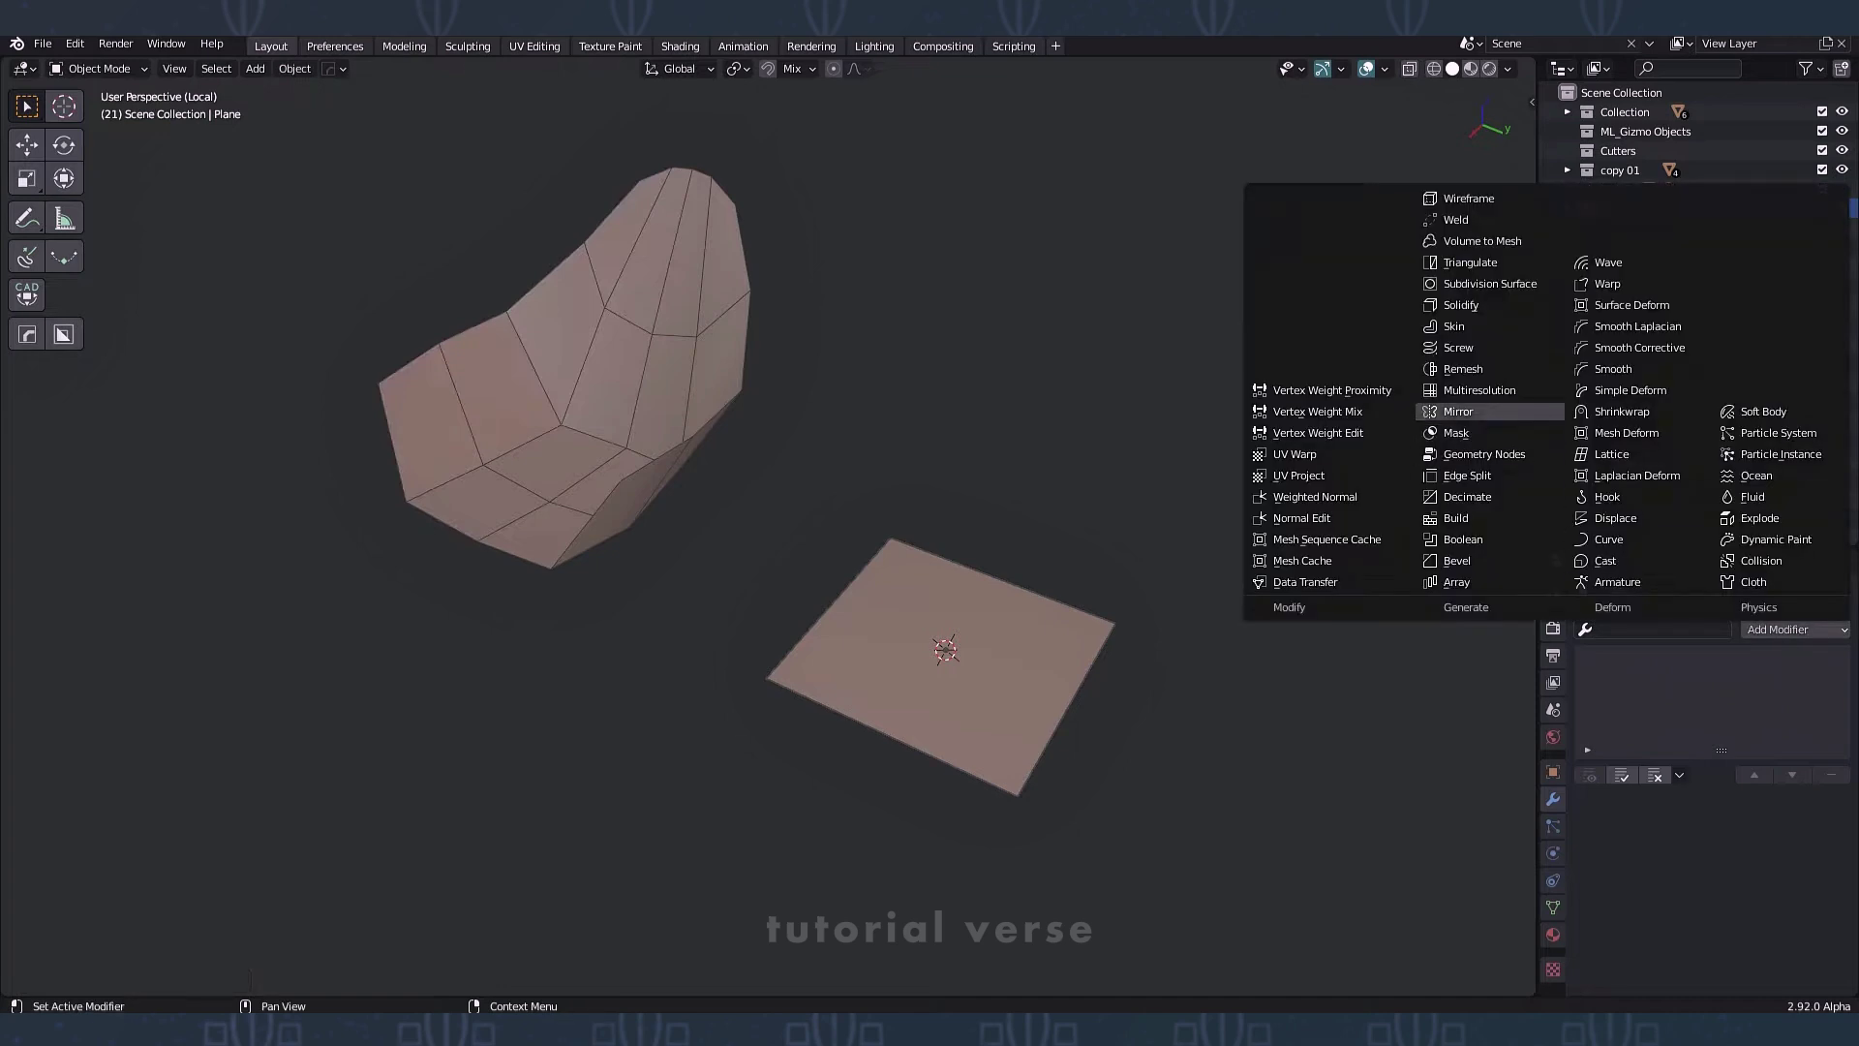
{"action": "left_click", "coordinate": [1453, 411]}
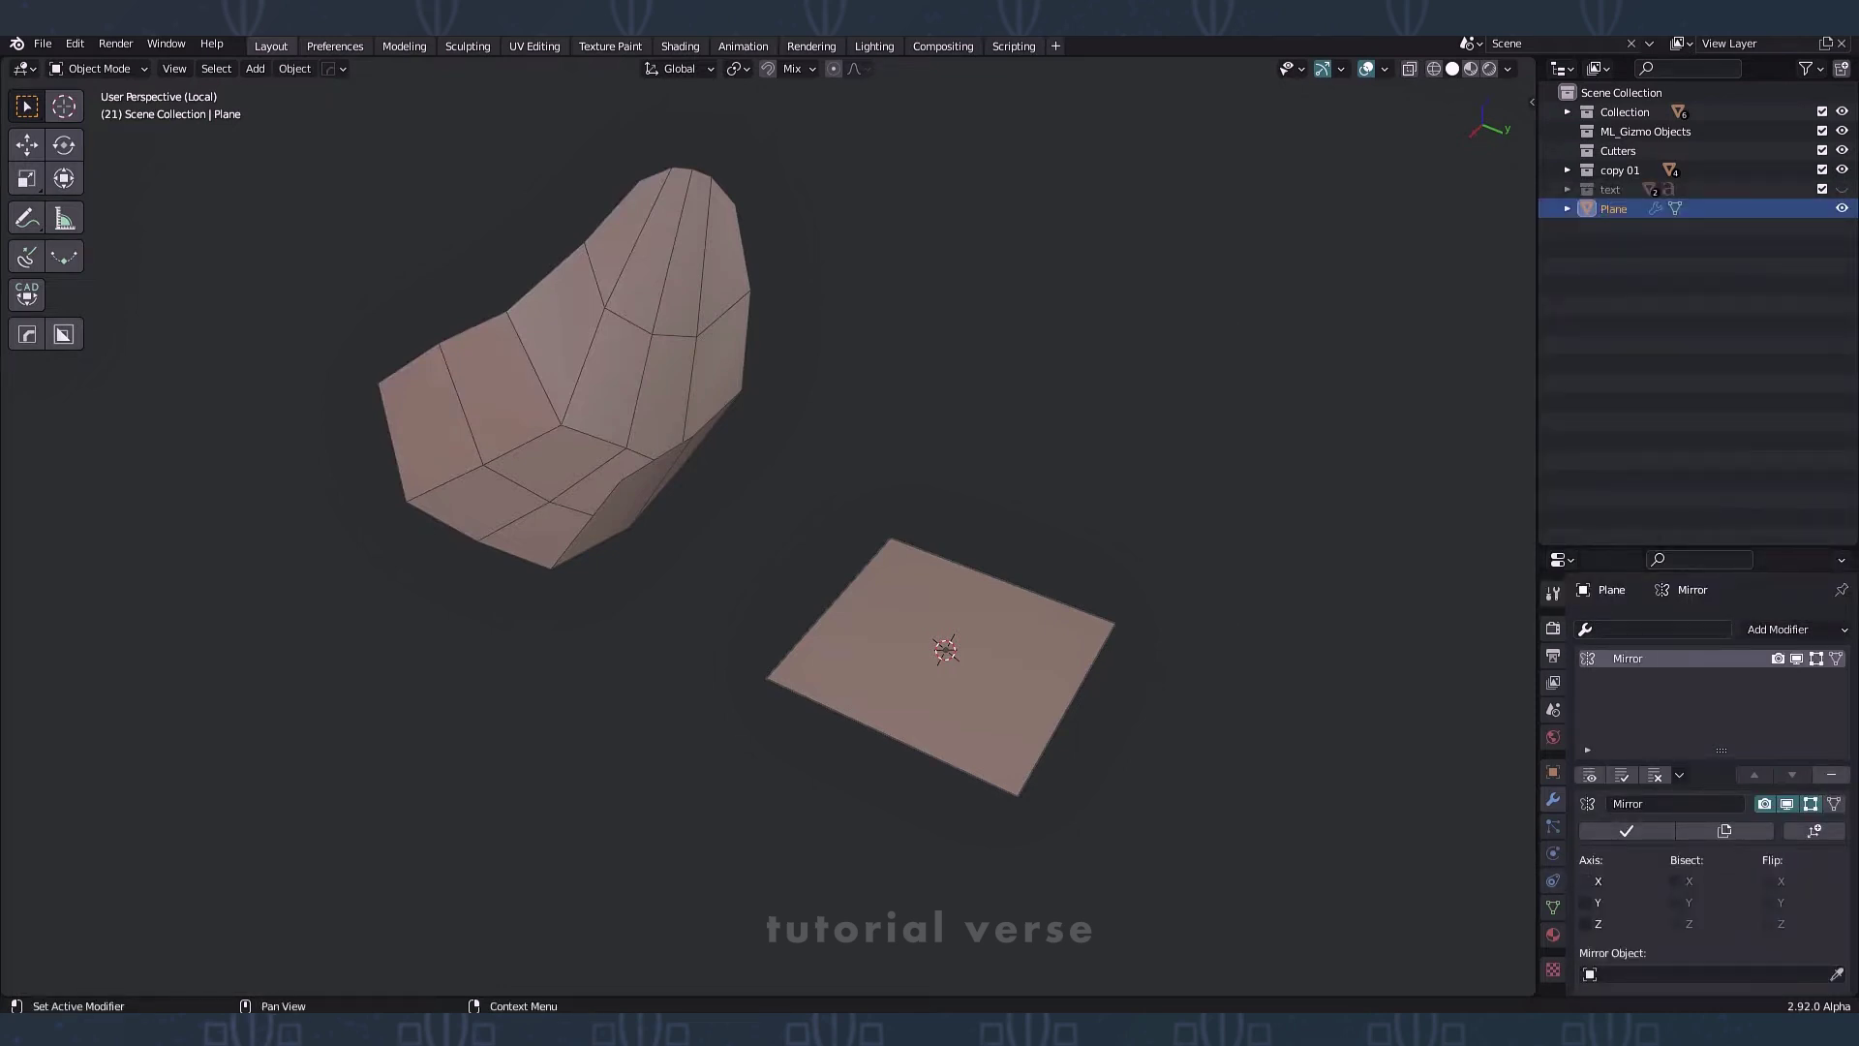
{"action": "scroll", "coordinate": [1711, 785], "scroll_direction": "down", "scroll_amount": 5}
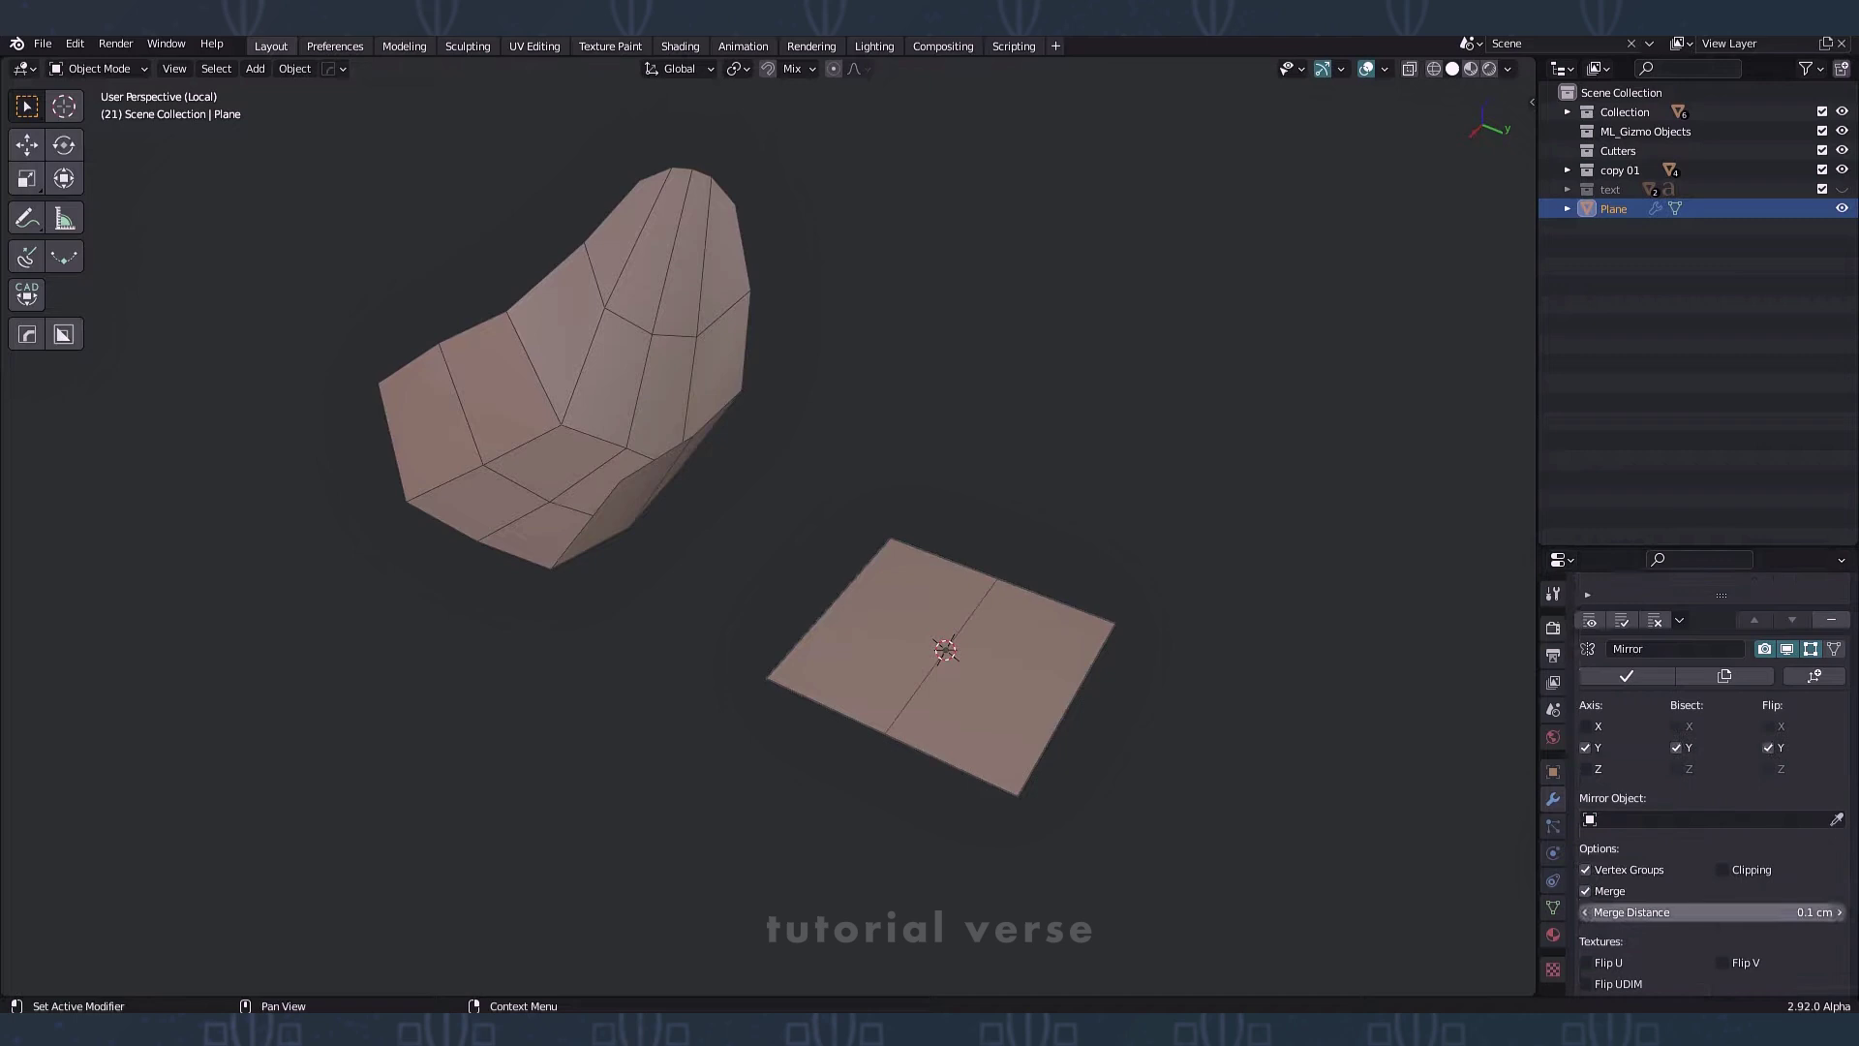
{"action": "scroll", "coordinate": [1712, 784], "scroll_direction": "up", "scroll_amount": 3}
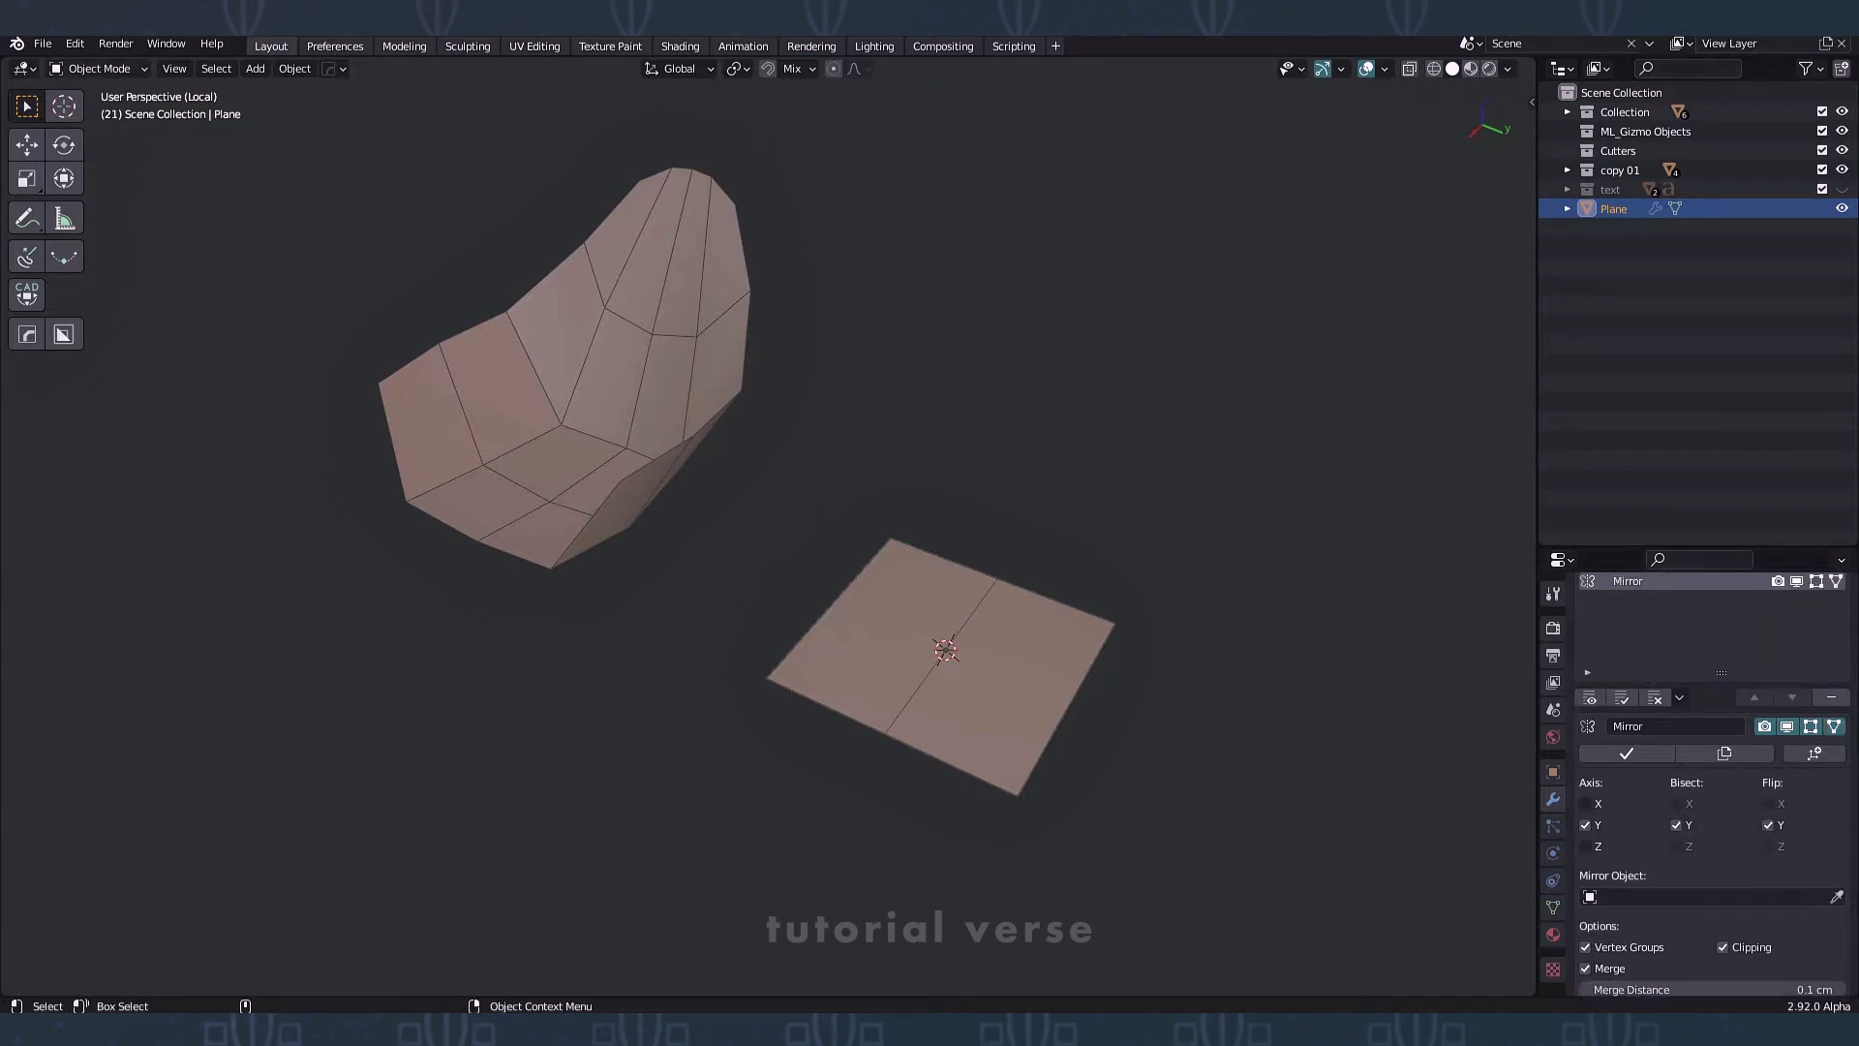
Step: Enter Edit Mode and add one centered loop cut across the plane, parallel to its rear edge
{"action": "left_click", "coordinate": [97, 67]}
{"action": "left_click", "coordinate": [92, 111]}
{"action": "key", "text": "ctrl+r"}
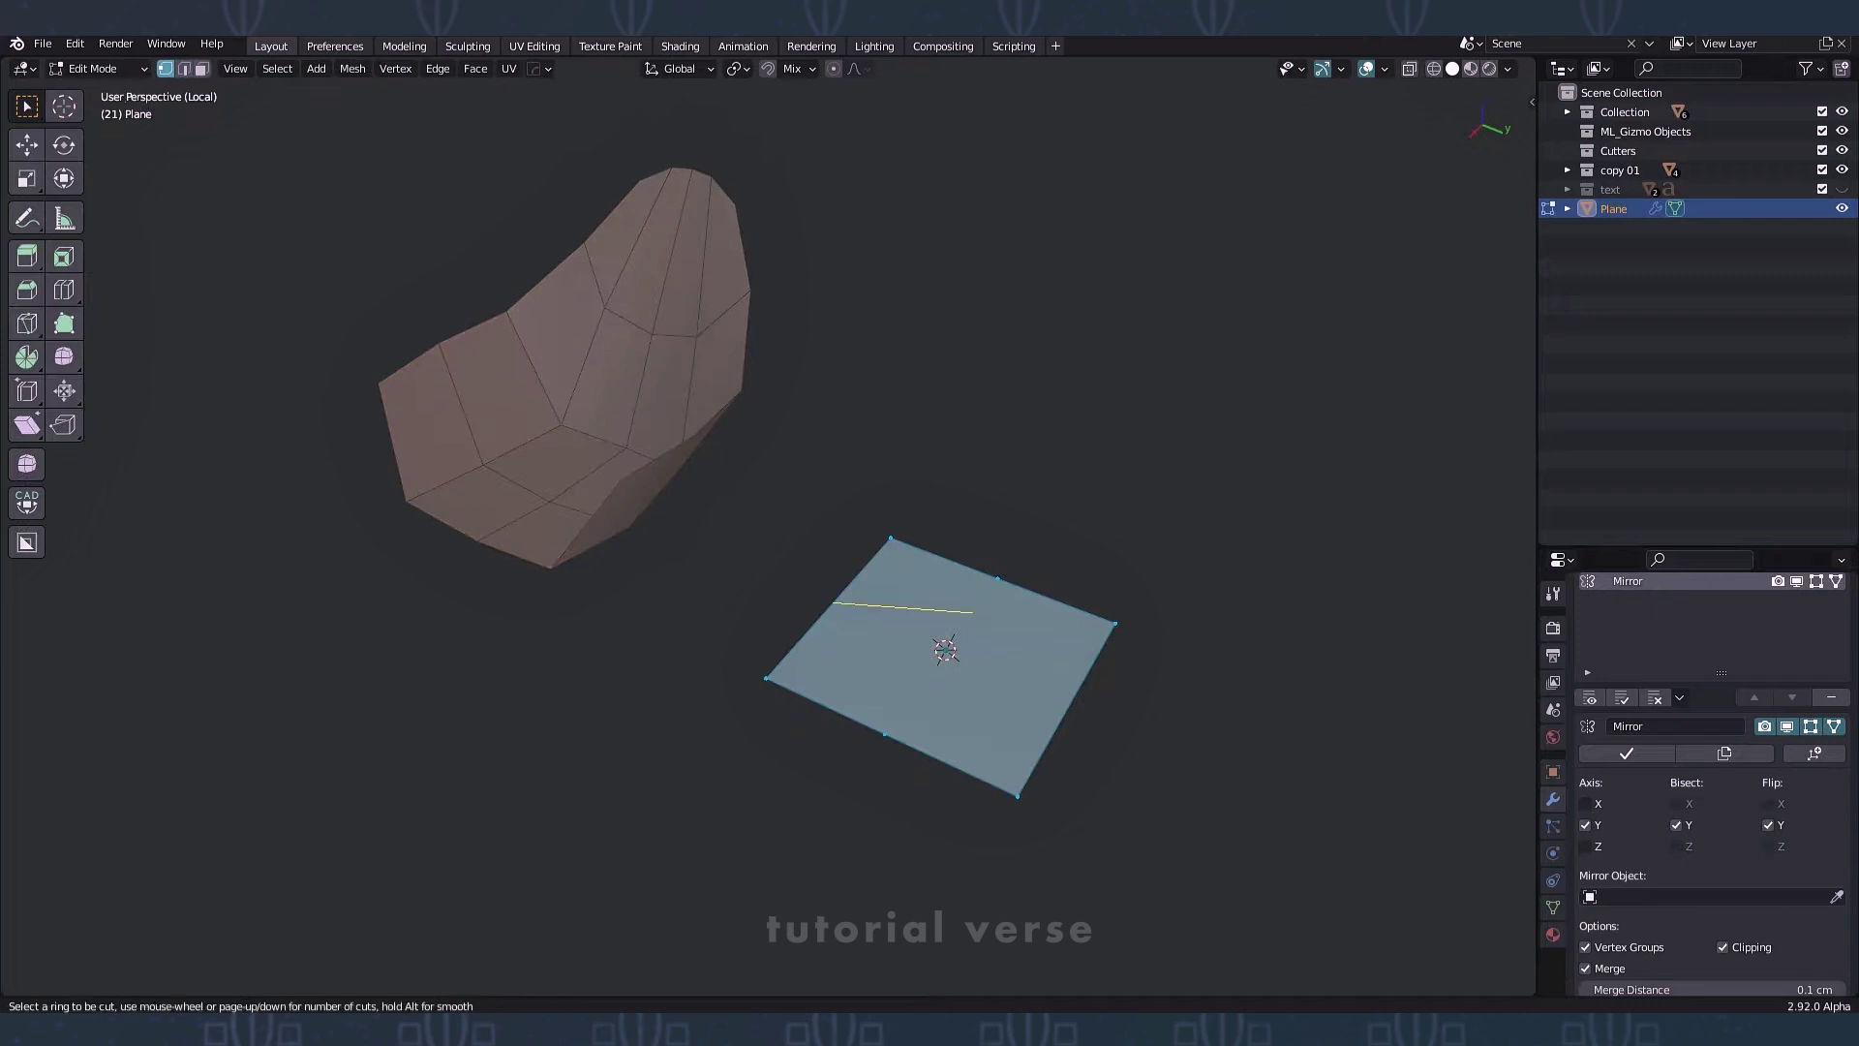
{"action": "left_click", "coordinate": [830, 614]}
{"action": "right_click", "coordinate": [830, 614]}
Step: Extrude the plane's rear edge upward along Z, scale it to about 0.67 and shift it along X to start the backrest
{"action": "key", "text": "2"}
{"action": "middle_click_drag", "start_coordinate": [830, 614], "coordinate": [839, 608]}
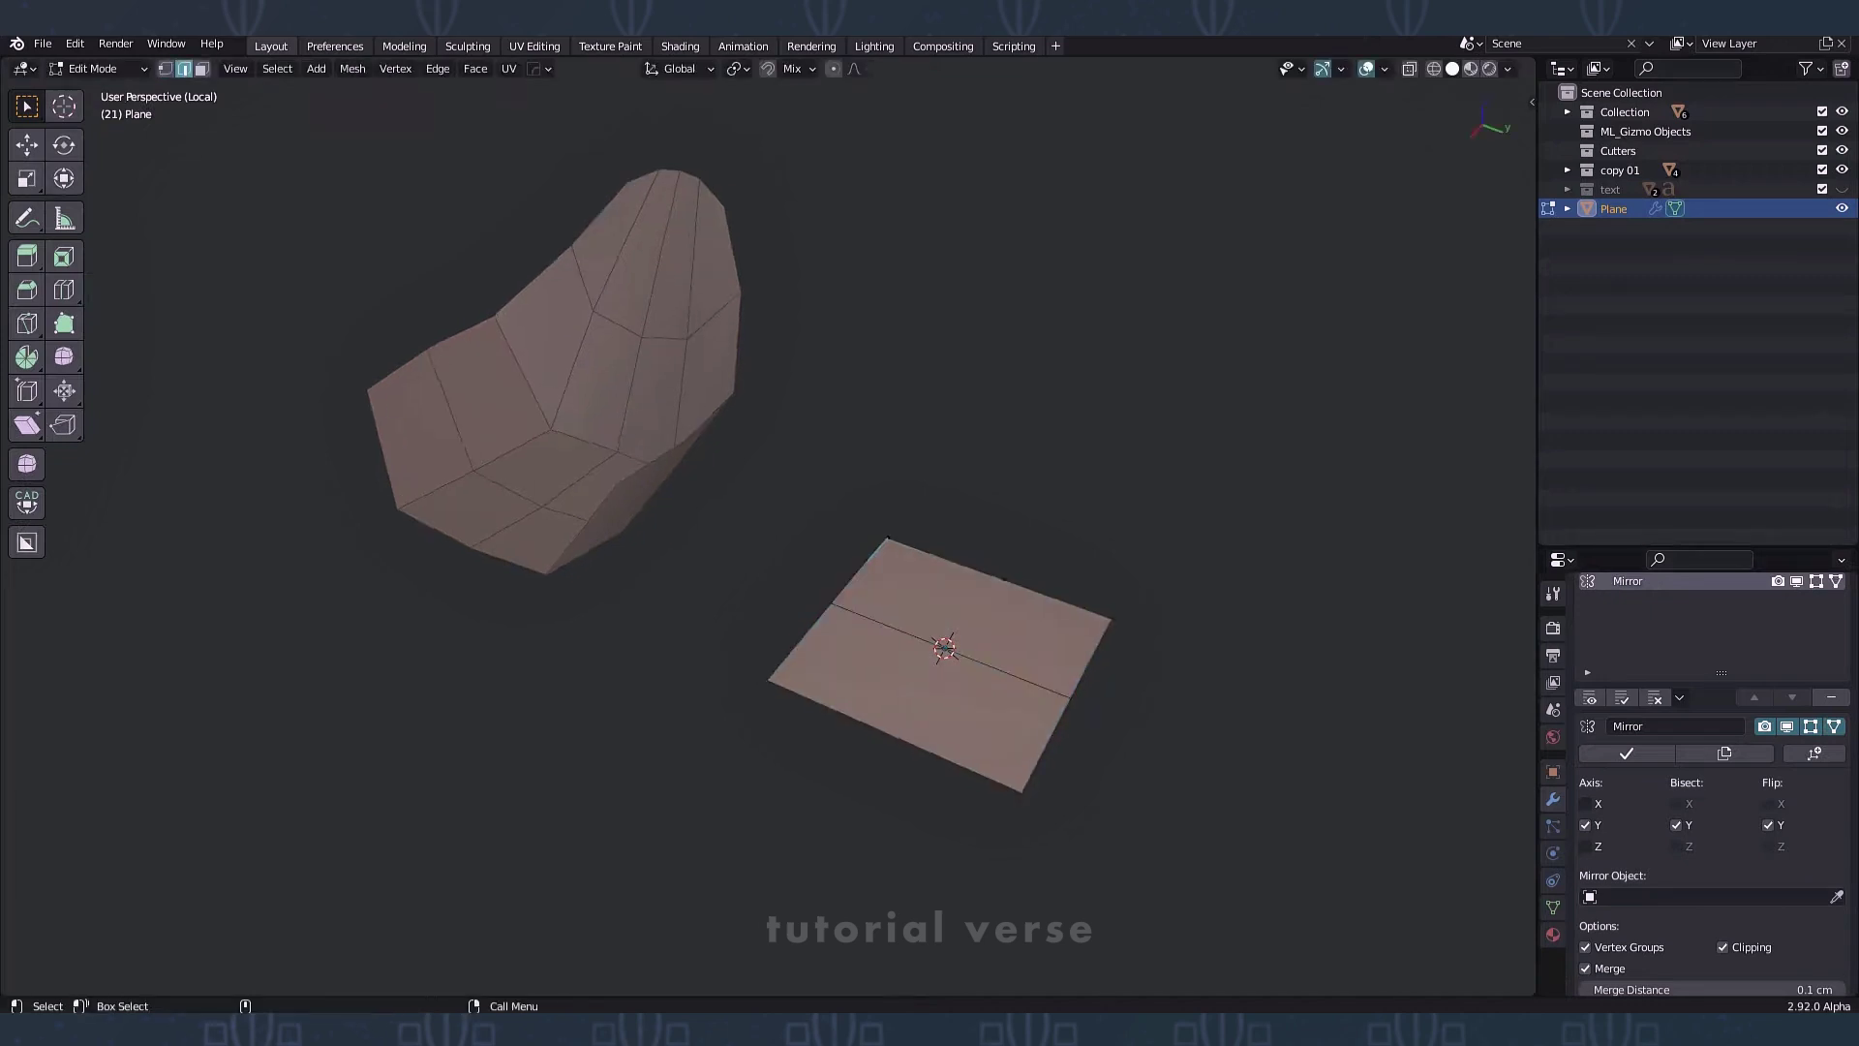
{"action": "key", "text": "ctrl+e"}
{"action": "key", "text": "z"}
{"action": "left_click", "coordinate": [889, 590]}
{"action": "key", "text": "r"}
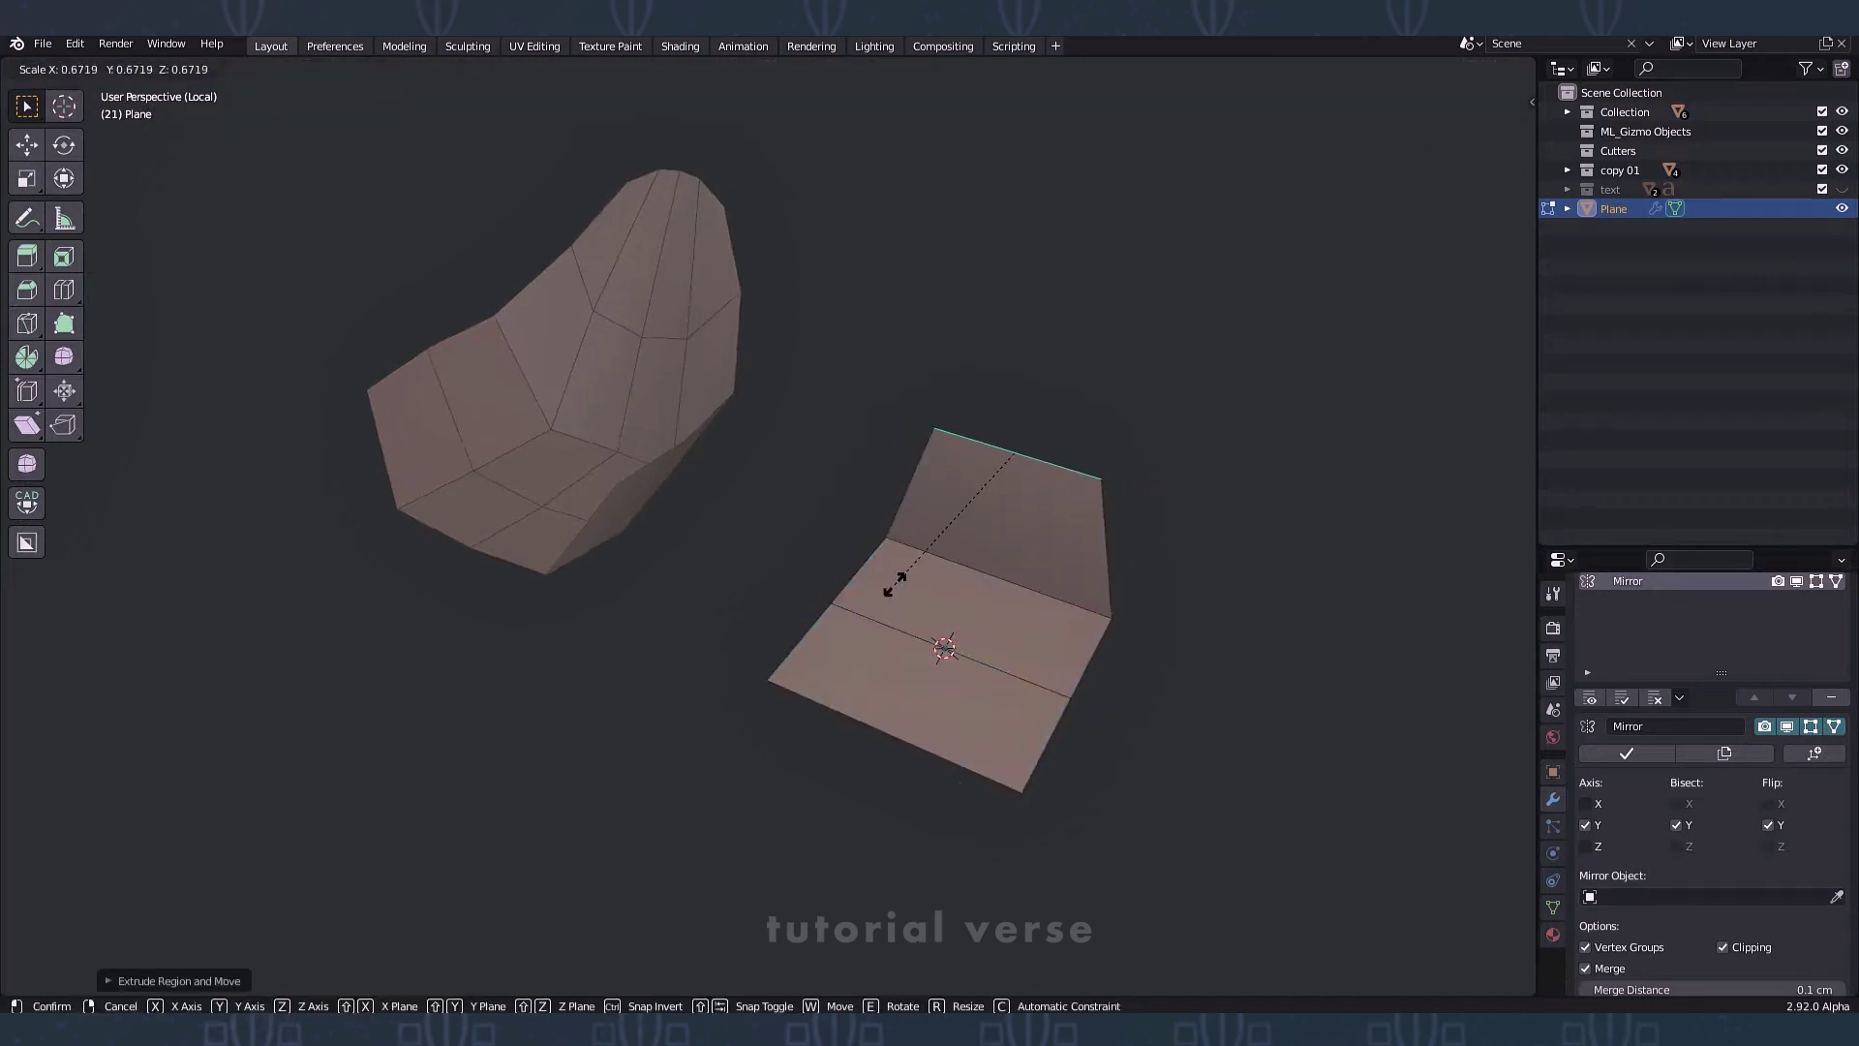
{"action": "left_click", "coordinate": [891, 587]}
{"action": "key", "text": "w"}
{"action": "key", "text": "x"}
{"action": "left_click", "coordinate": [952, 534]}
Step: Extrude the backrest's top edge upward again along Z, scale it narrower and move it back about 8 cm along X
{"action": "key", "text": "ctrl+e"}
{"action": "key", "text": "z"}
{"action": "left_click", "coordinate": [944, 513]}
{"action": "key", "text": "r"}
{"action": "left_click", "coordinate": [935, 490]}
{"action": "key", "text": "w"}
{"action": "key", "text": "x"}
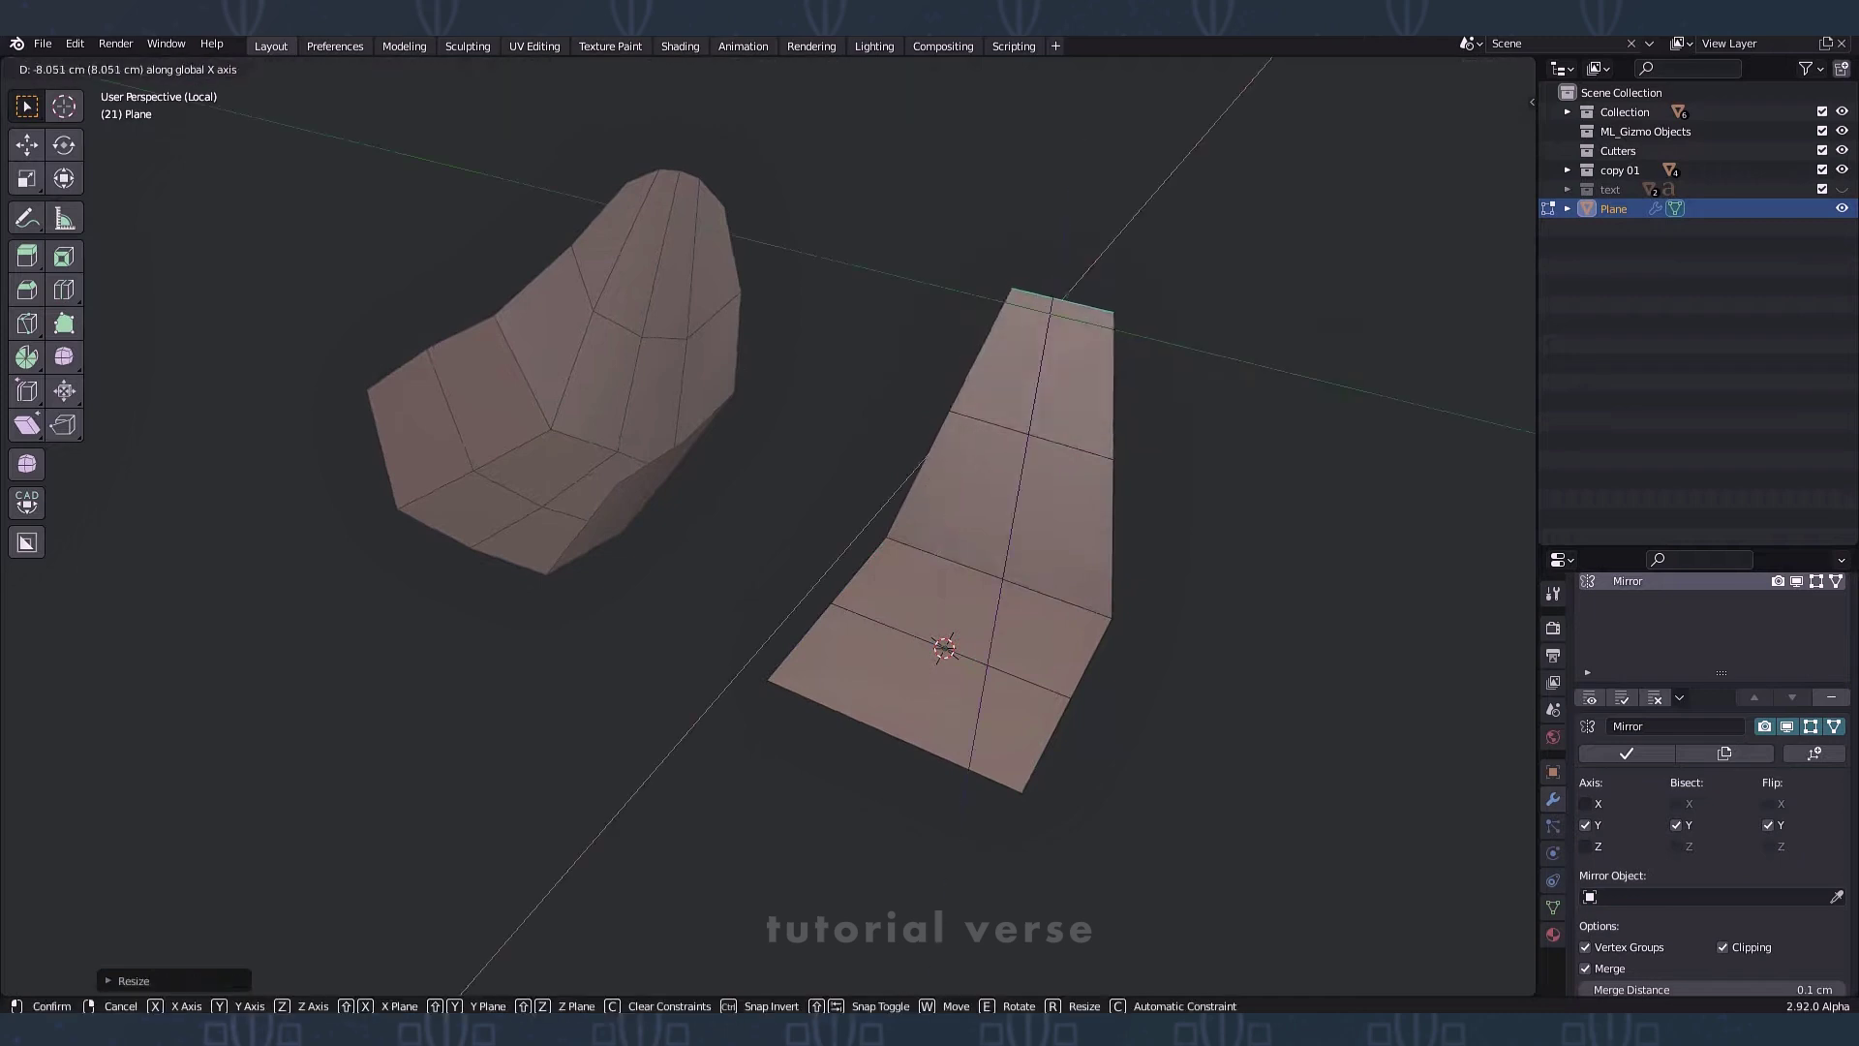
{"action": "left_click", "coordinate": [1007, 427]}
{"action": "key", "text": "w"}
{"action": "key", "text": "x"}
{"action": "left_click", "coordinate": [1032, 426]}
Step: Extrude the seat and backrest side edges upward, move them outward along Y and raise them about 8 cm along Z
{"action": "left_click", "coordinate": [799, 641], "text": "ctrl"}
{"action": "key", "text": "ctrl+e"}
{"action": "key", "text": "z"}
{"action": "left_click", "coordinate": [804, 581]}
{"action": "key", "text": "w"}
{"action": "key", "text": "y"}
{"action": "left_click", "coordinate": [774, 571]}
{"action": "key", "text": "w"}
{"action": "key", "text": "z"}
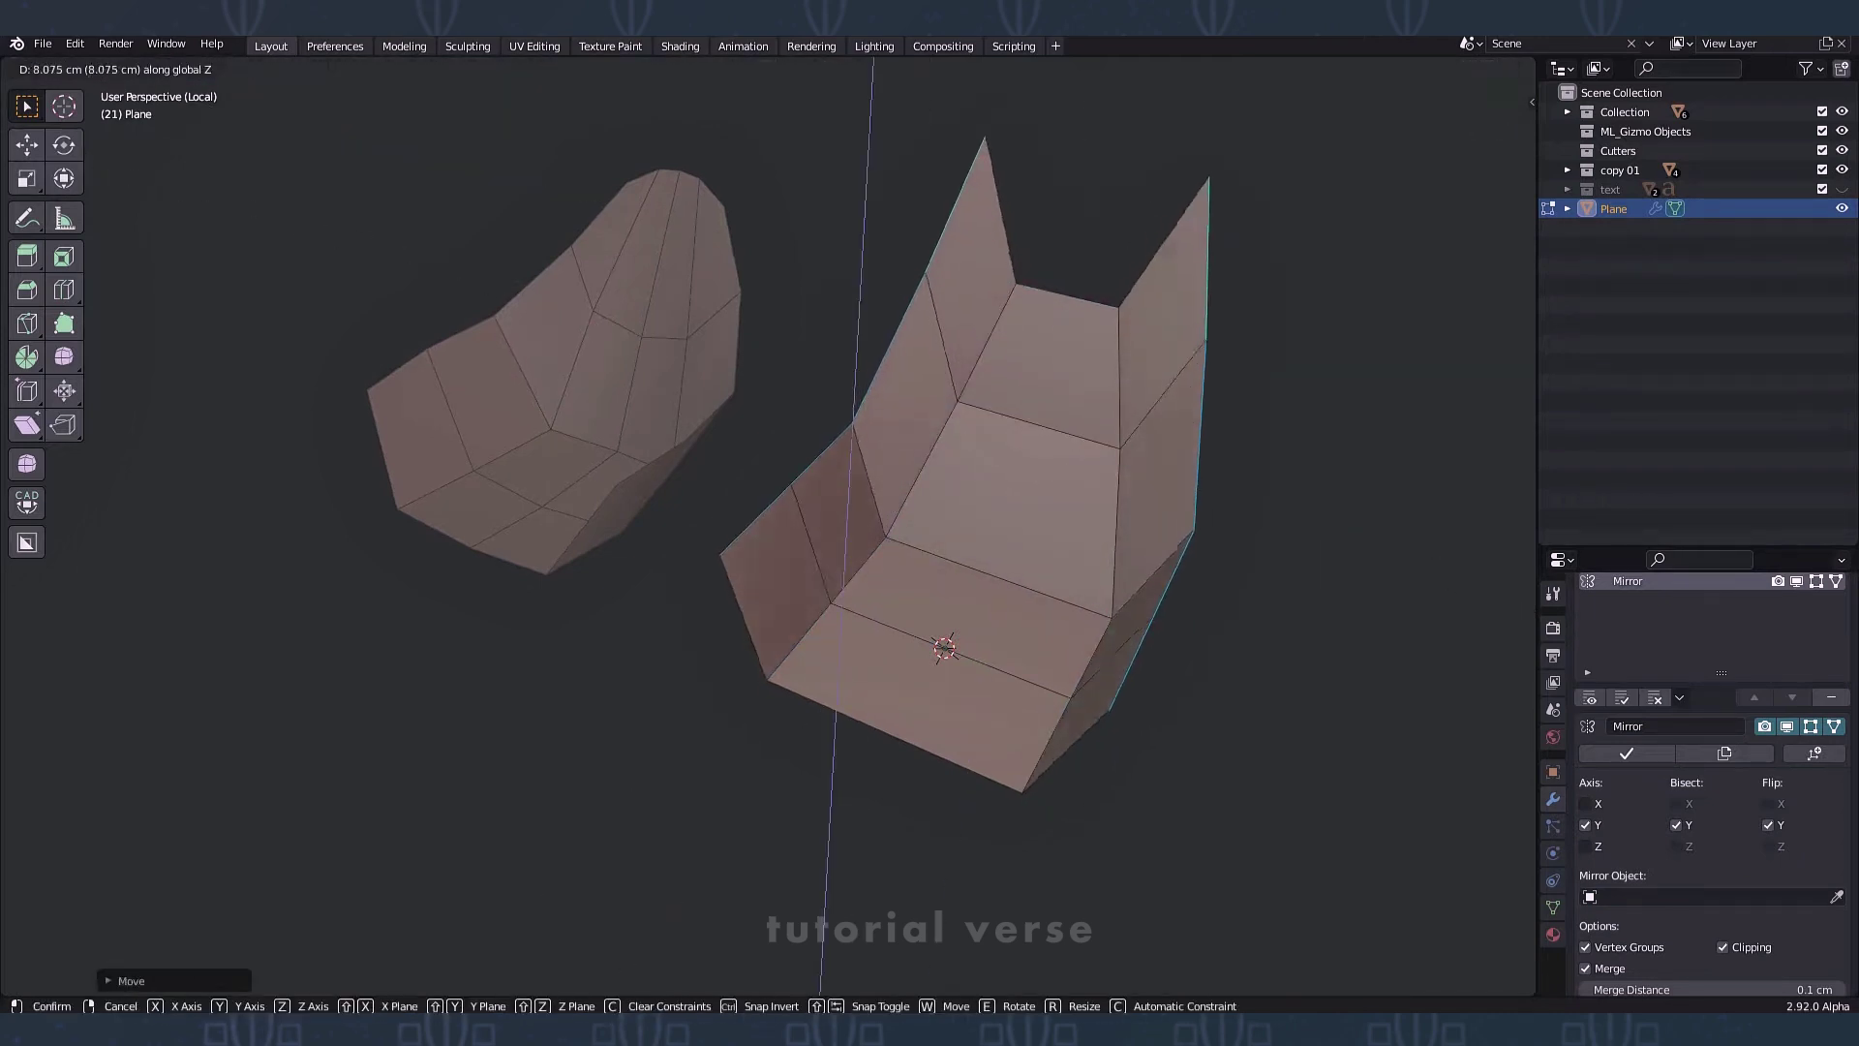
Step: Slide the upper corner and rim vertices of the side panels along their edges to shape the chair's outline
{"action": "key", "text": "shift+v"}
{"action": "key", "text": "shift+v"}
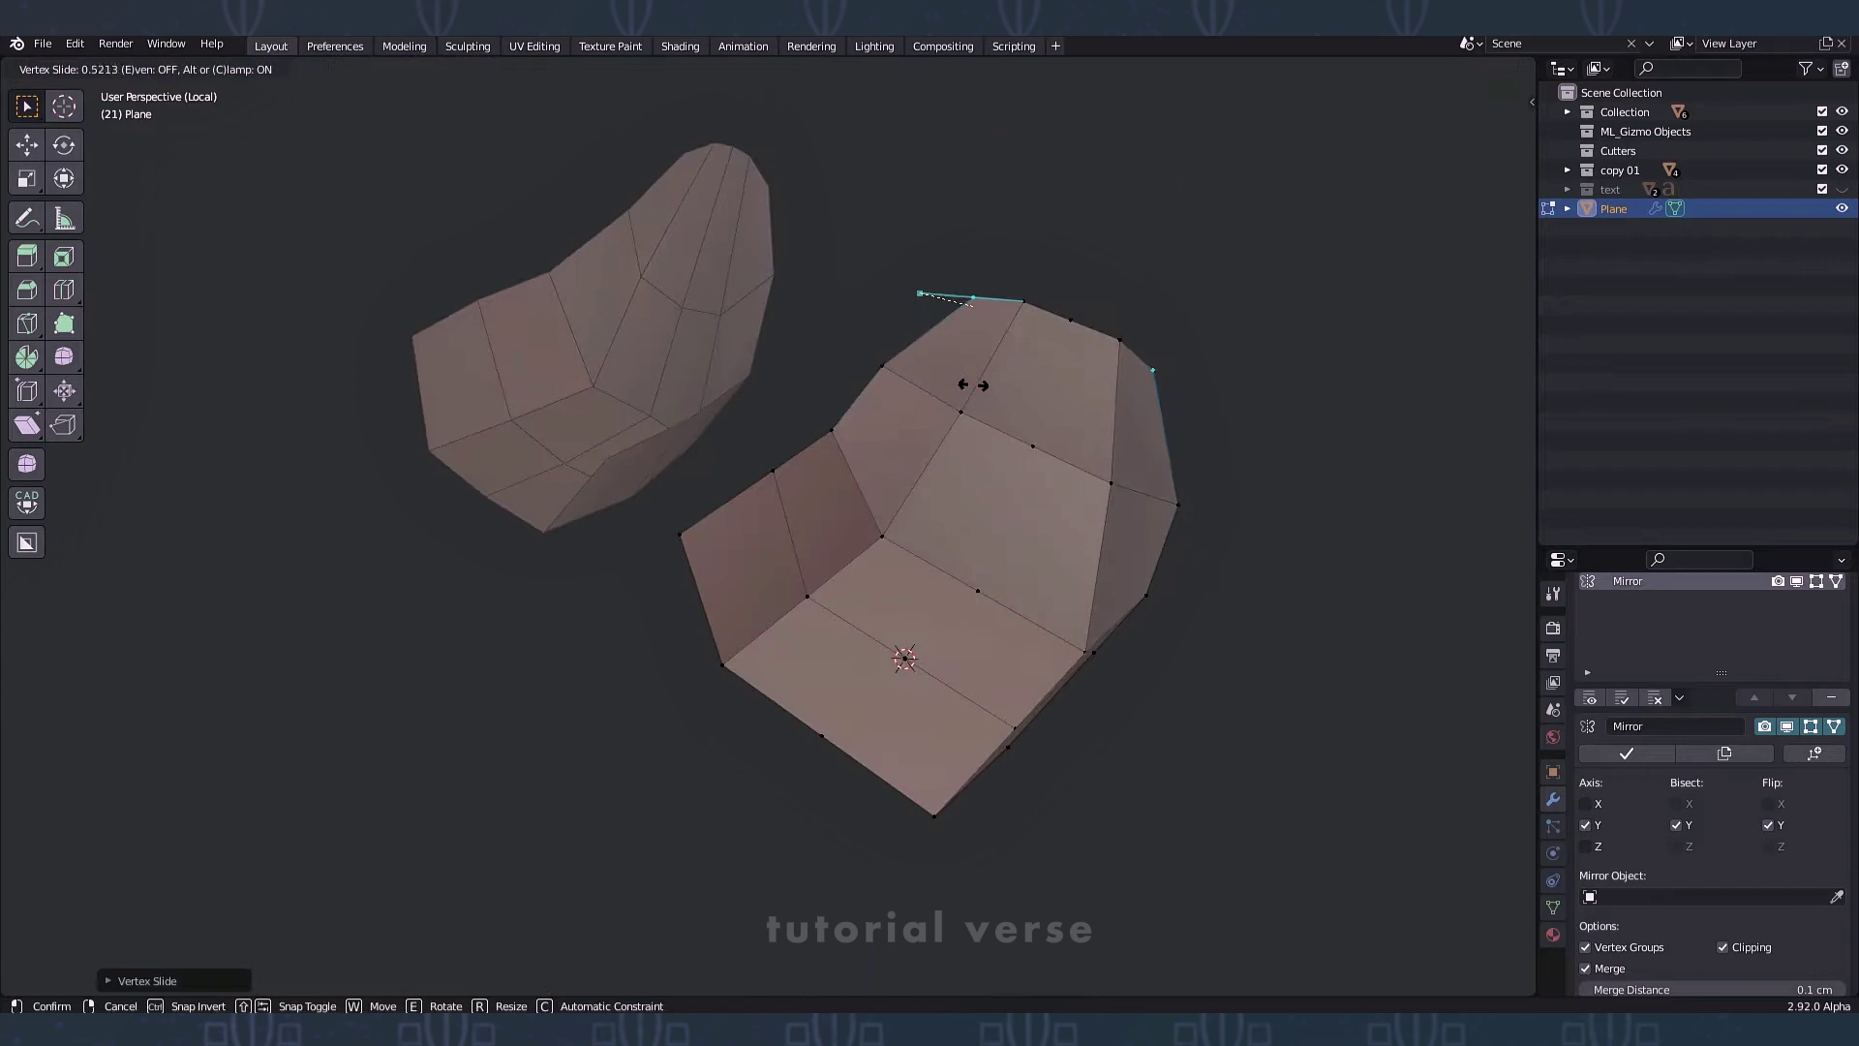
{"action": "left_click", "coordinate": [910, 402]}
{"action": "left_click", "coordinate": [775, 474]}
{"action": "key", "text": "shift+v"}
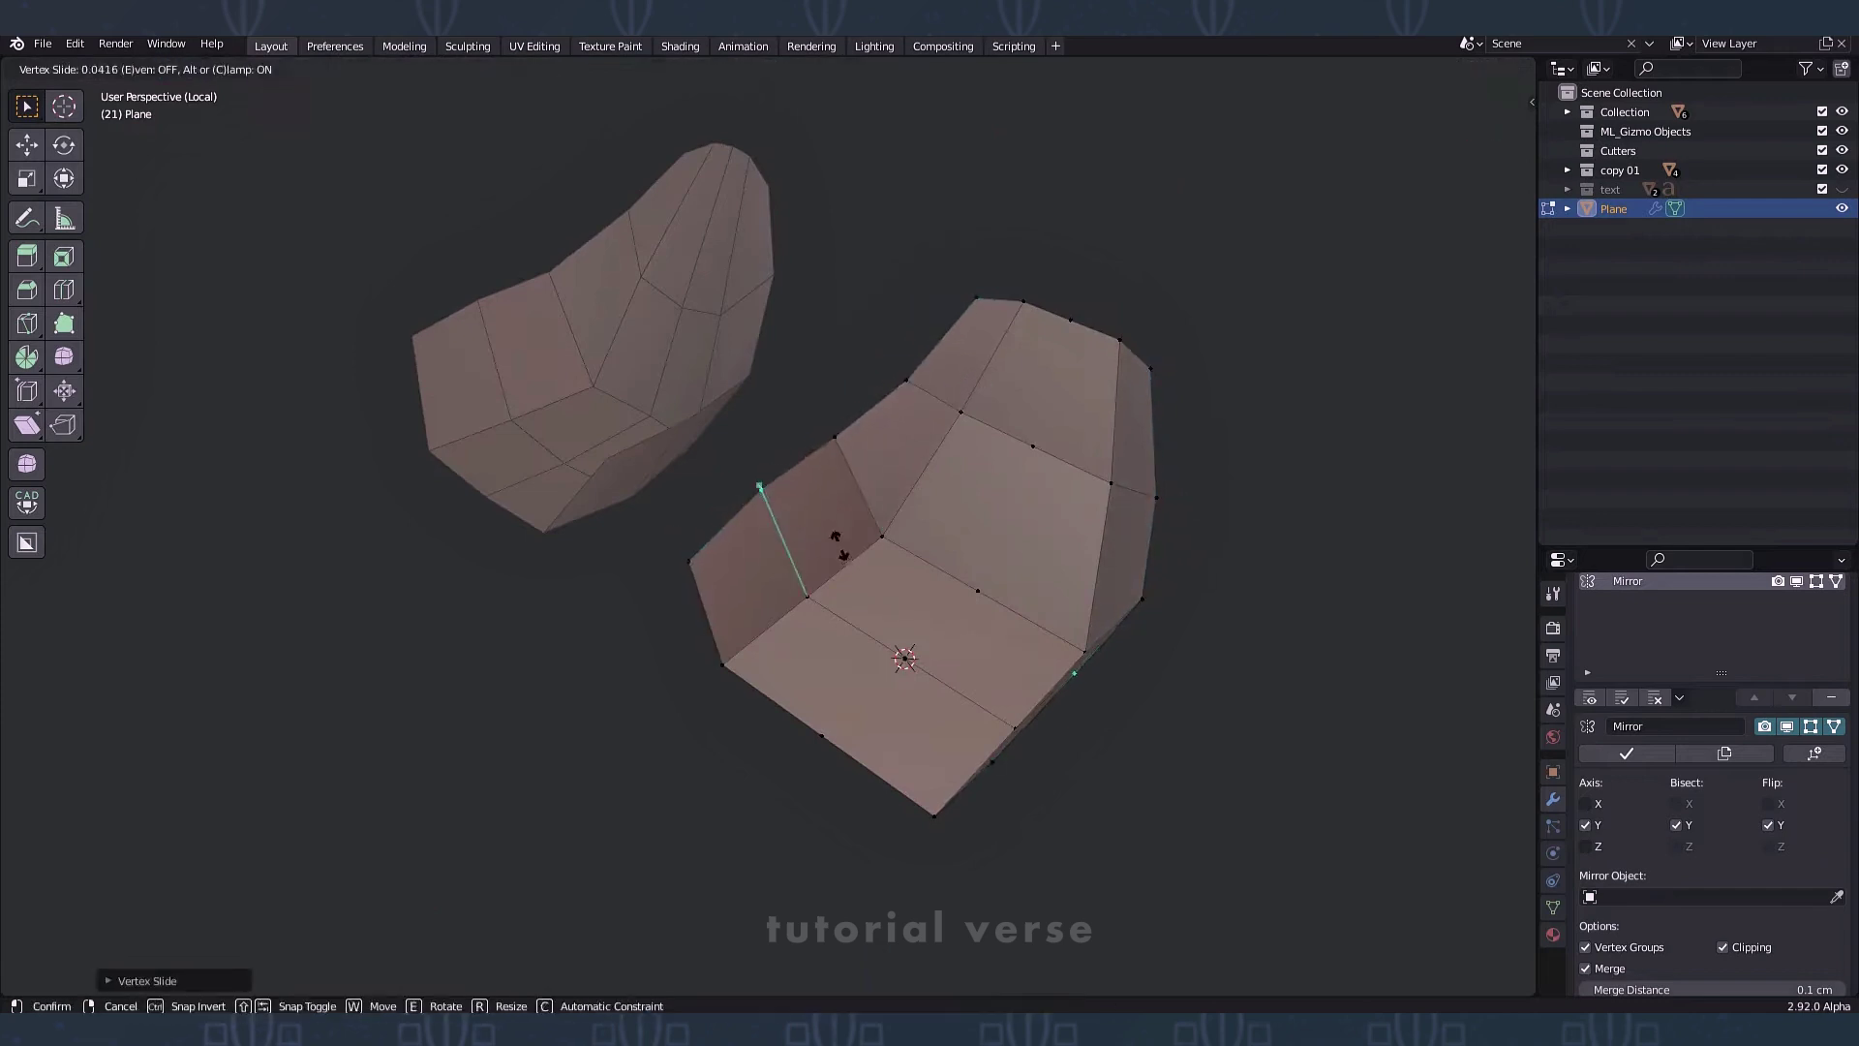
{"action": "left_click", "coordinate": [839, 548]}
{"action": "middle_click_drag", "start_coordinate": [838, 548], "coordinate": [881, 562]}
Step: Select the seat's middle vertices and move them along Z to curve the seat surface
{"action": "left_click", "coordinate": [907, 666], "text": "alt"}
{"action": "key", "text": "w"}
{"action": "key", "text": "w"}
{"action": "right_click", "coordinate": [907, 666]}
{"action": "left_click_drag", "start_coordinate": [1007, 562], "coordinate": [833, 765]}
{"action": "key", "text": "w"}
{"action": "key", "text": "z"}
{"action": "left_click", "coordinate": [917, 669]}
Step: Scale the middle row of backrest vertices to about 0.64 and move it along Z
{"action": "left_click_drag", "start_coordinate": [910, 387], "coordinate": [1118, 479]}
{"action": "key", "text": "r"}
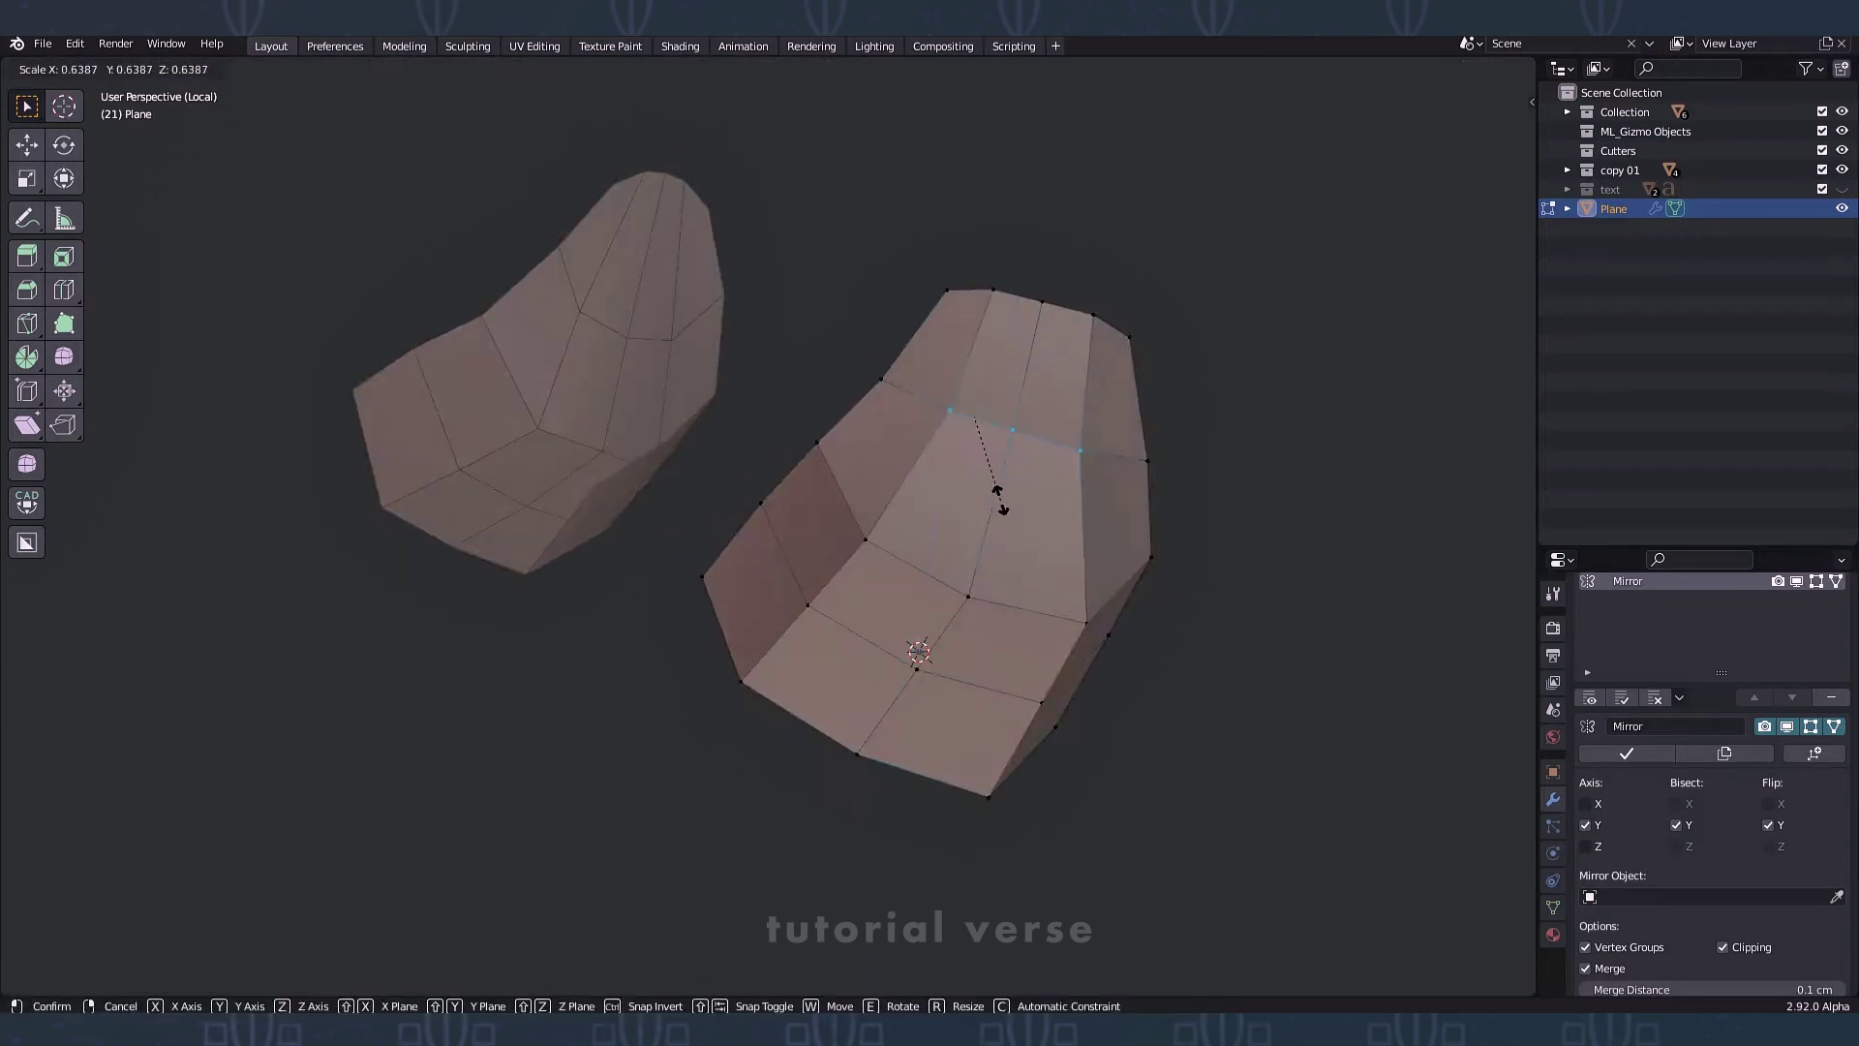
{"action": "left_click", "coordinate": [996, 492]}
{"action": "key", "text": "w"}
{"action": "key", "text": "z"}
{"action": "left_click", "coordinate": [921, 444]}
Step: Slide the backrest's middle side vertex along its edge and scale the top row of backrest vertices
{"action": "left_click", "coordinate": [881, 378]}
{"action": "key", "text": "shift+v"}
{"action": "left_click", "coordinate": [937, 416]}
{"action": "left_click_drag", "start_coordinate": [915, 253], "coordinate": [1137, 350]}
{"action": "key", "text": "r"}
{"action": "left_click", "coordinate": [954, 426]}
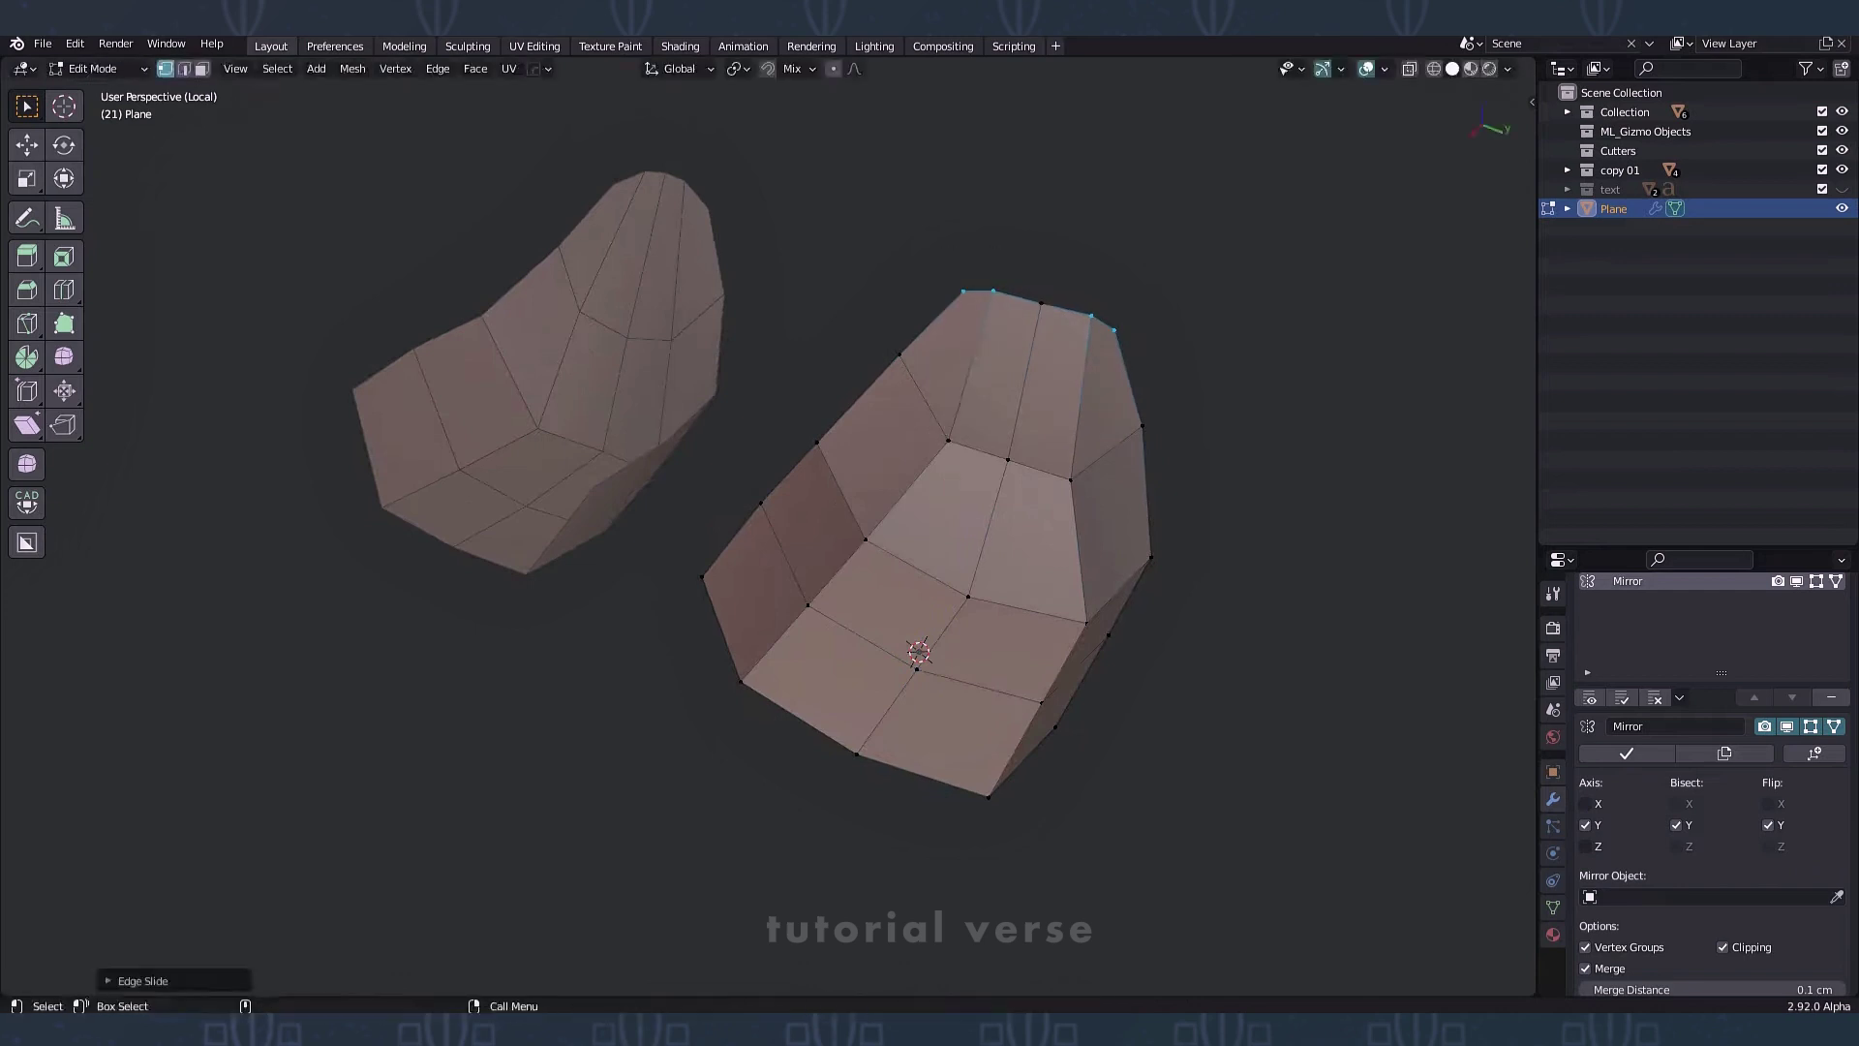
{"action": "left_click", "coordinate": [962, 296]}
{"action": "key", "text": "Return"}
Step: Move the backrest's top corner vertices about 2.3 cm along Y and slide the side vertices to round the upper outline
{"action": "key", "text": "g"}
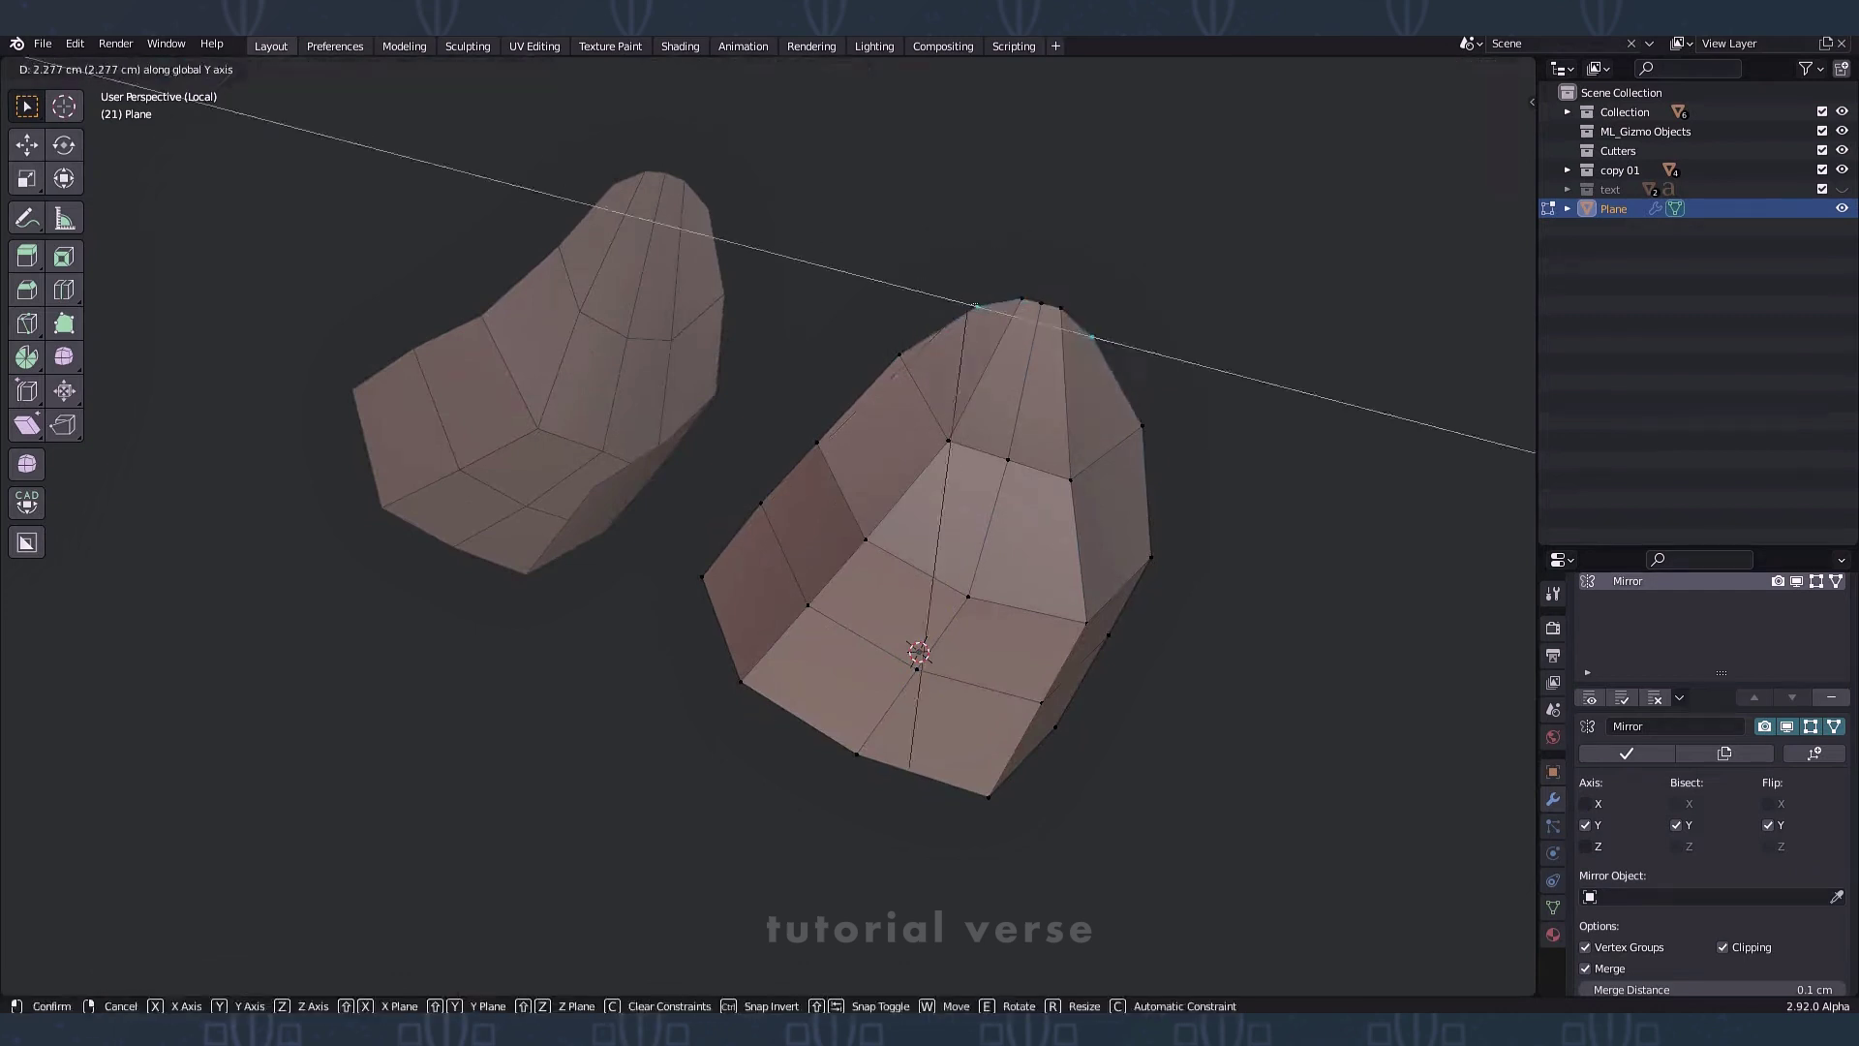
{"action": "key", "text": "x"}
{"action": "key", "text": "g"}
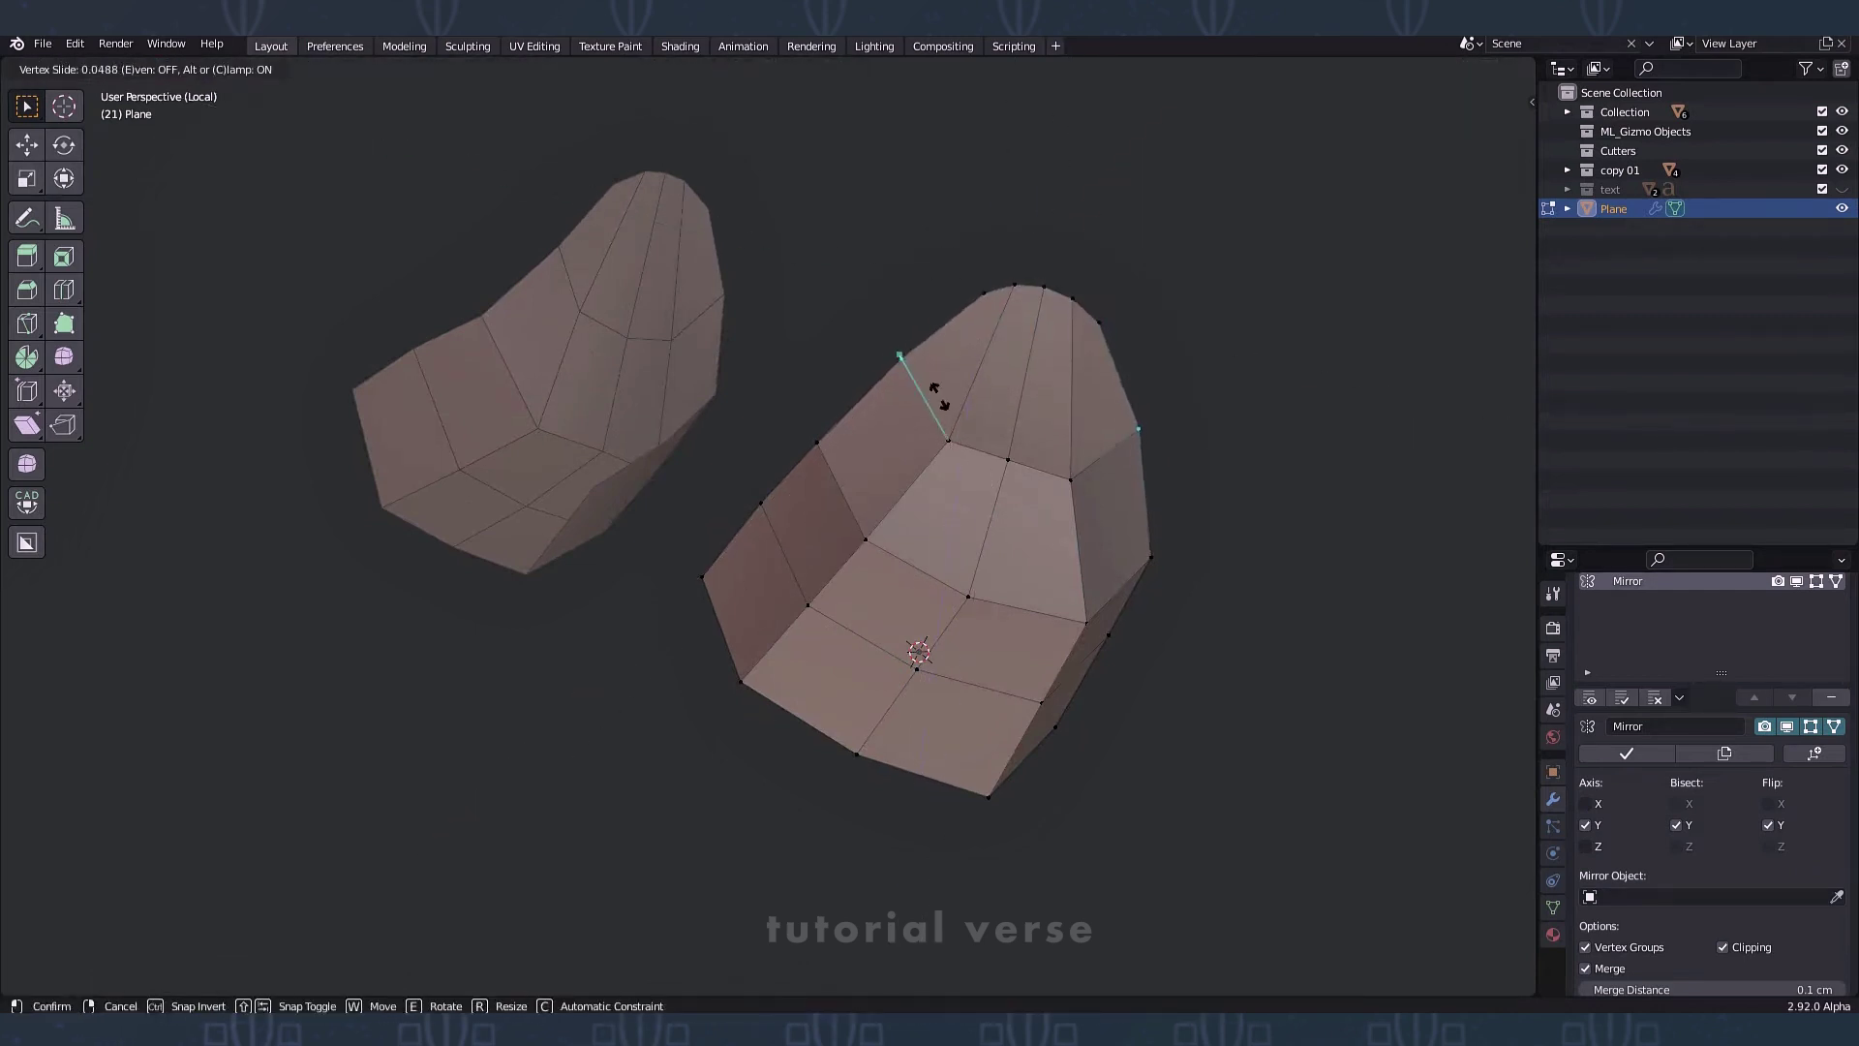
{"action": "key", "text": "Return"}
{"action": "key", "text": "g"}
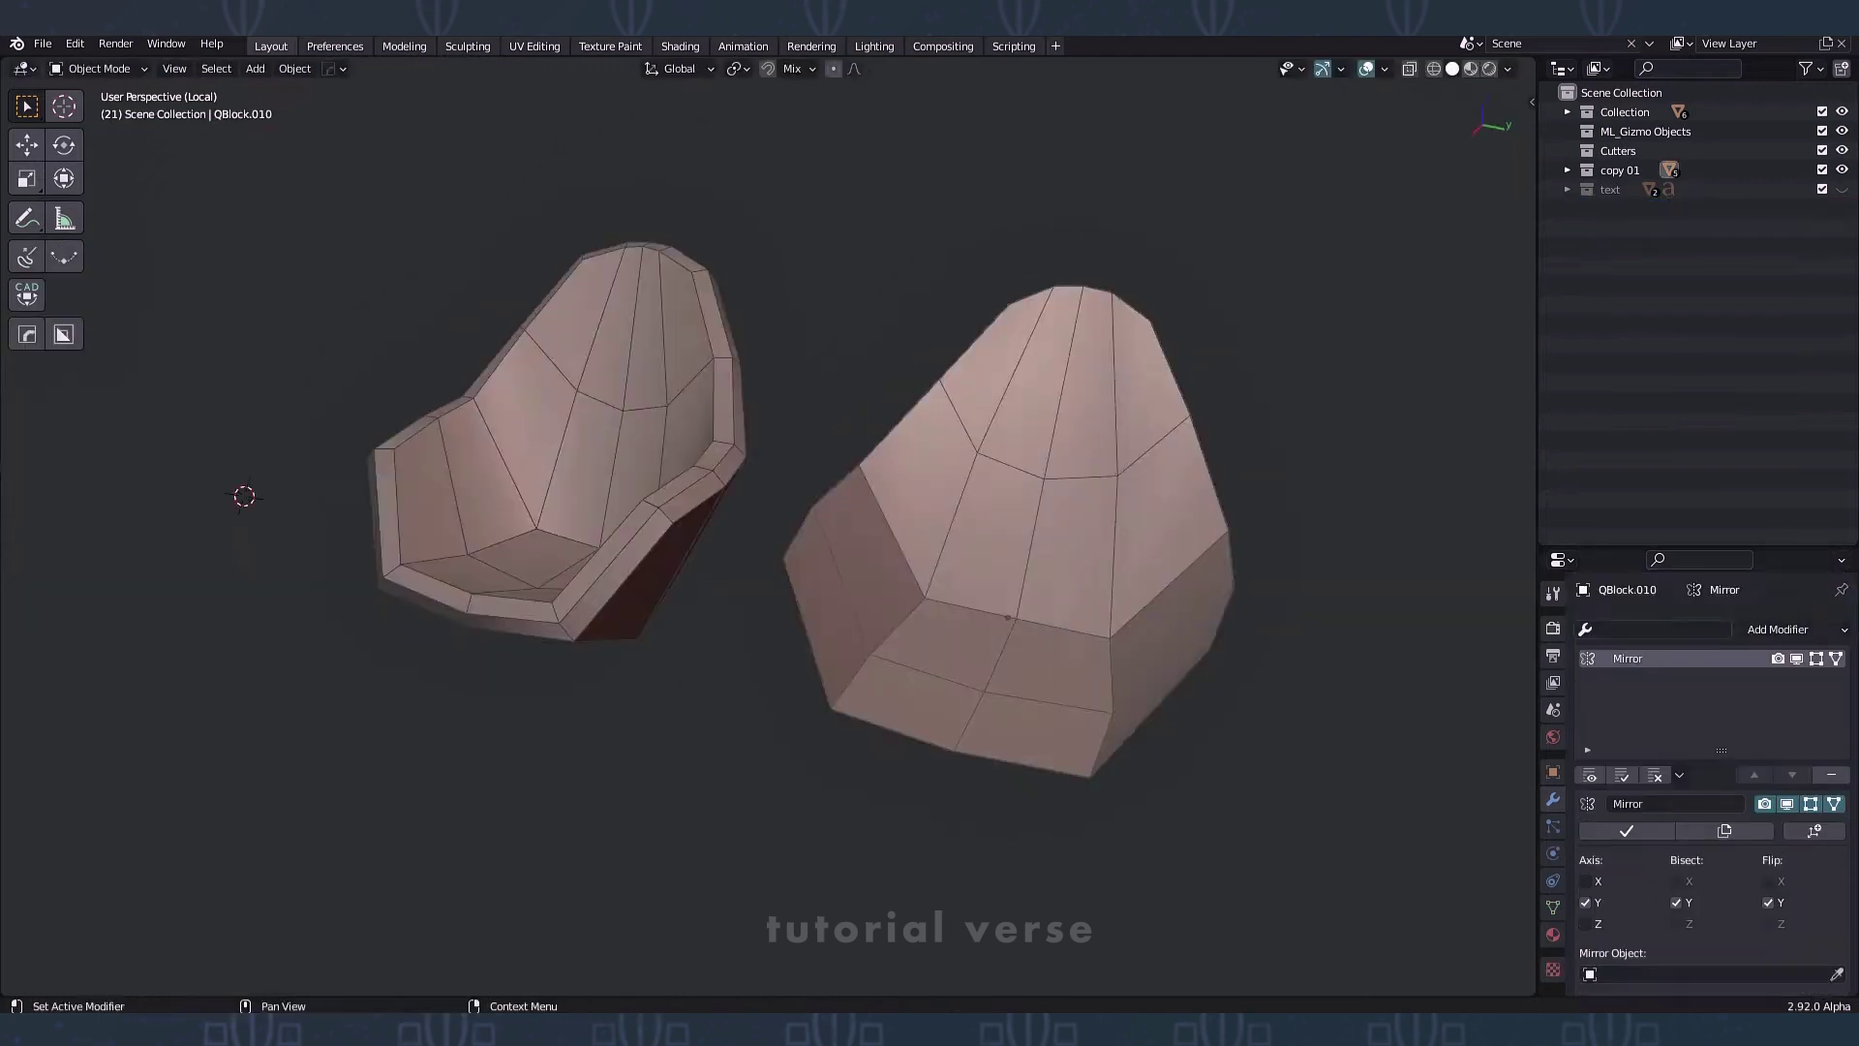
Step: Add a Solidify modifier with thickness -9 cm, offset 0, even thickness and high quality normals
{"action": "left_click", "coordinate": [1778, 629]}
{"action": "left_click", "coordinate": [1490, 305]}
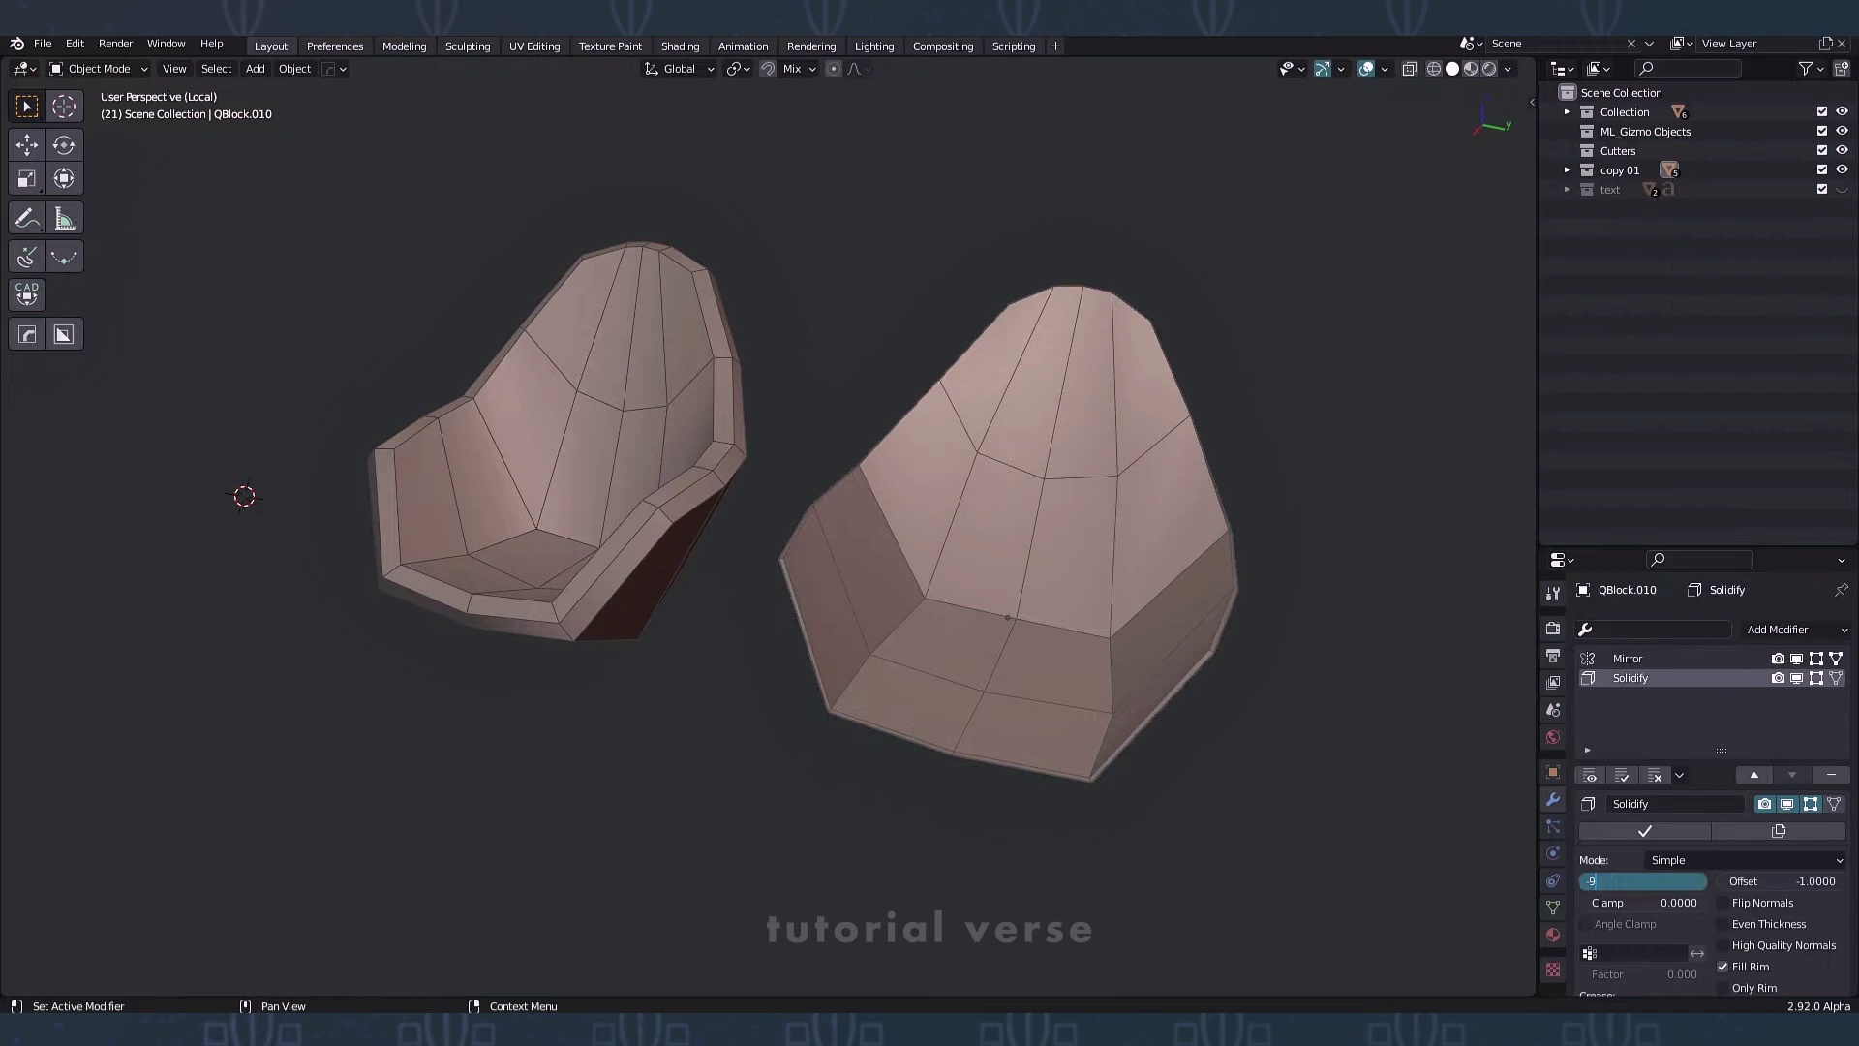
{"action": "key", "text": "Return"}
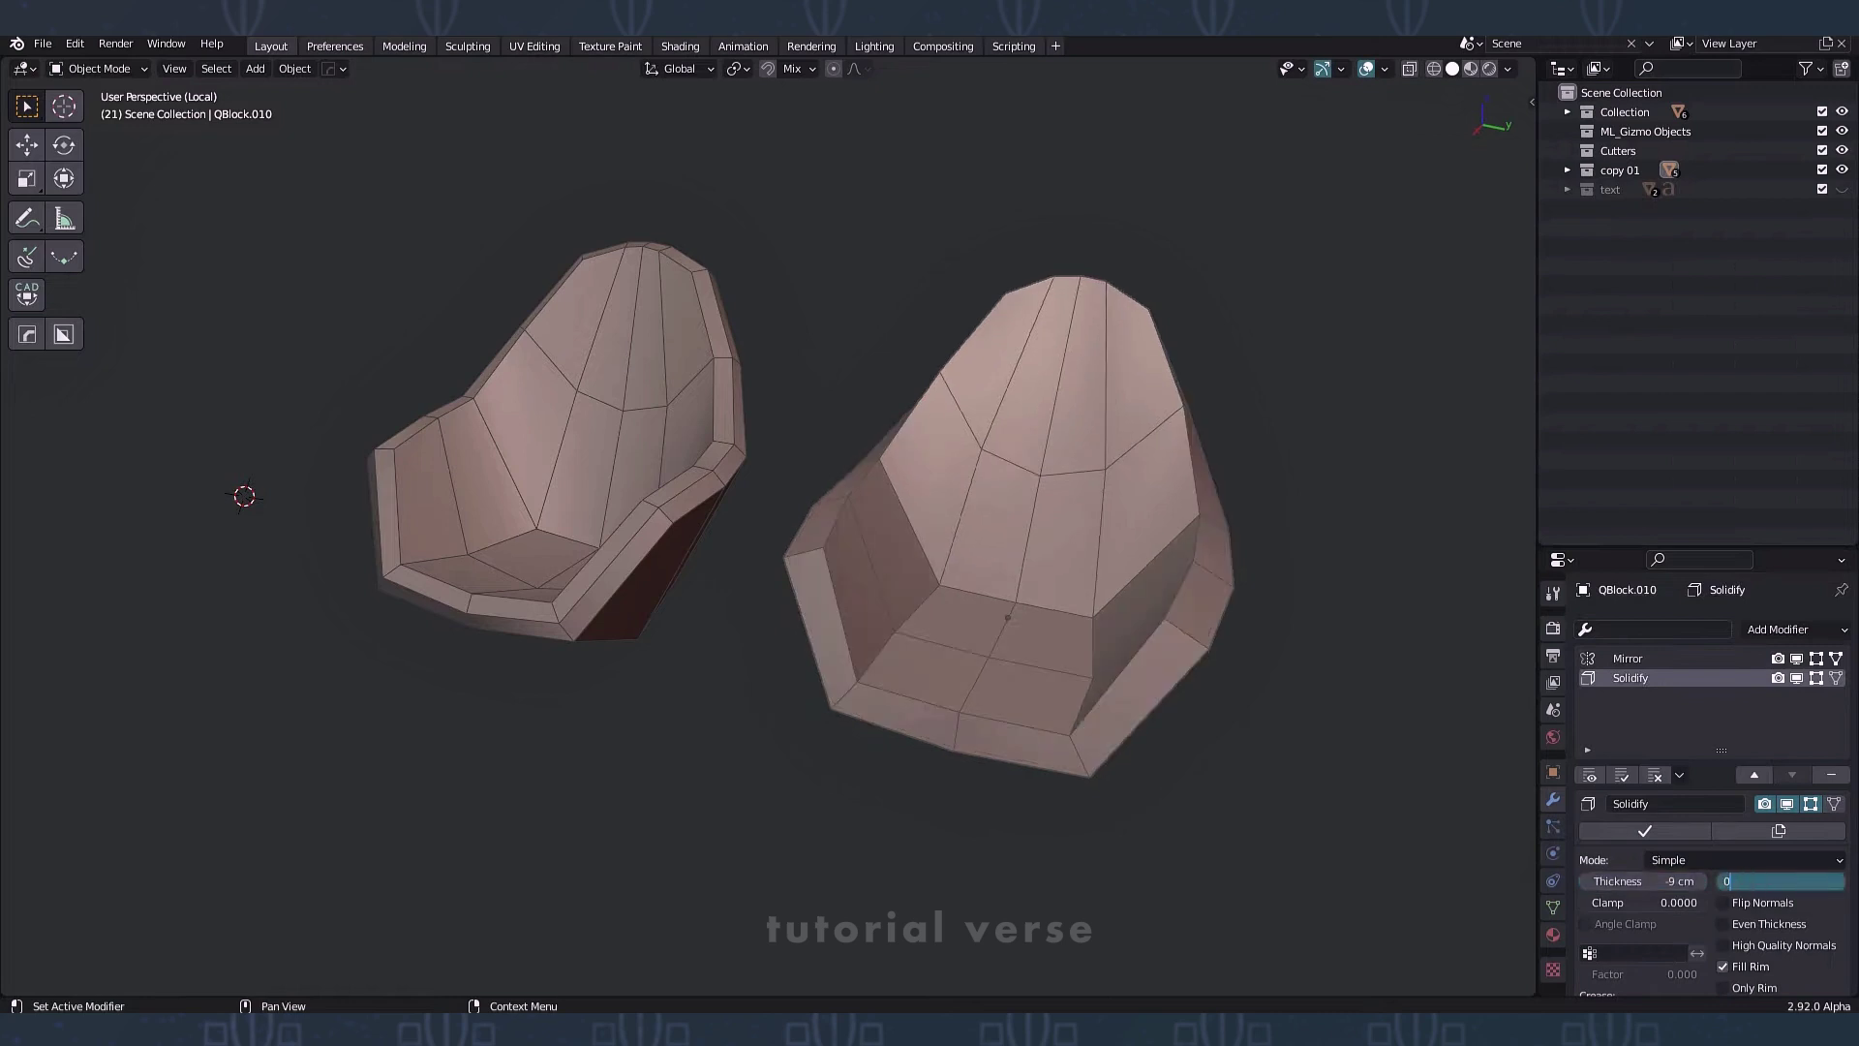
{"action": "type", "text": "0"}
{"action": "key", "text": "Return"}
{"action": "left_click", "coordinate": [1722, 923]}
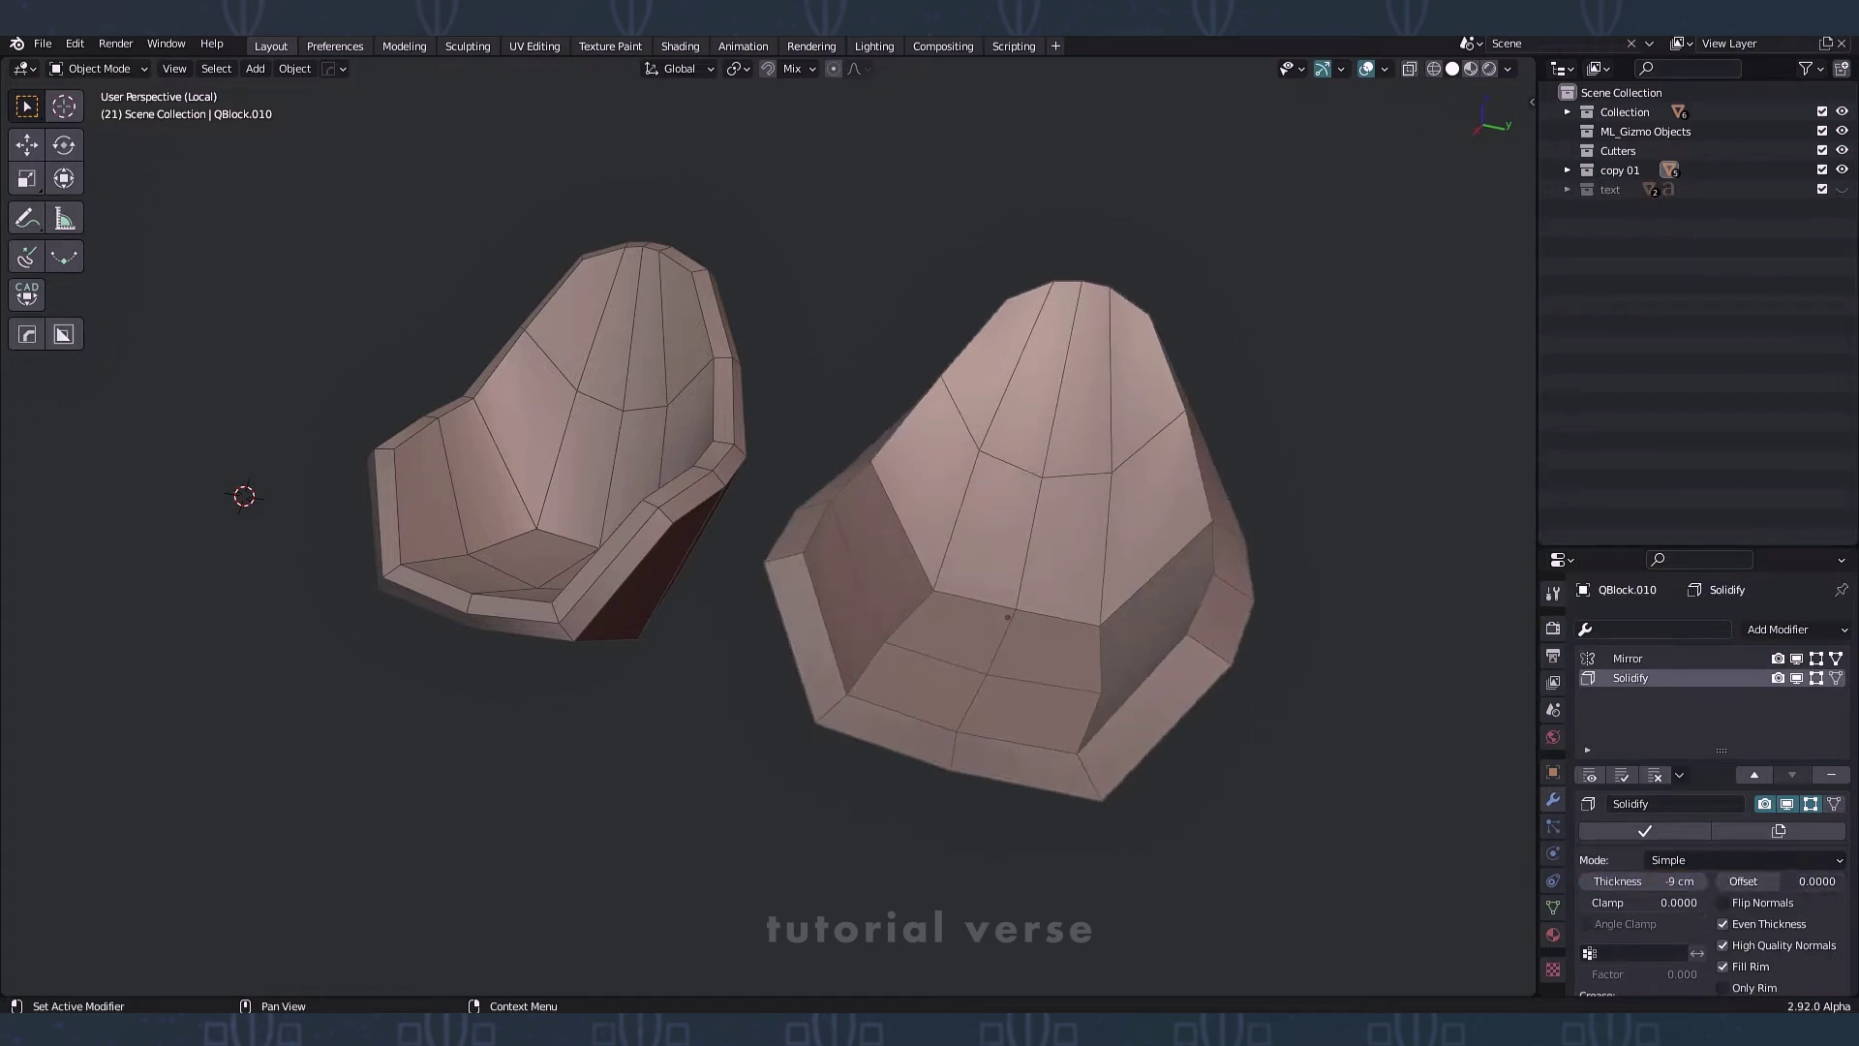
Step: Apply the chair's Mirror and Solidify modifiers
{"action": "scroll", "coordinate": [1712, 788], "scroll_direction": "down", "scroll_amount": 1}
{"action": "left_click", "coordinate": [1622, 735]}
{"action": "left_click", "coordinate": [1568, 737]}
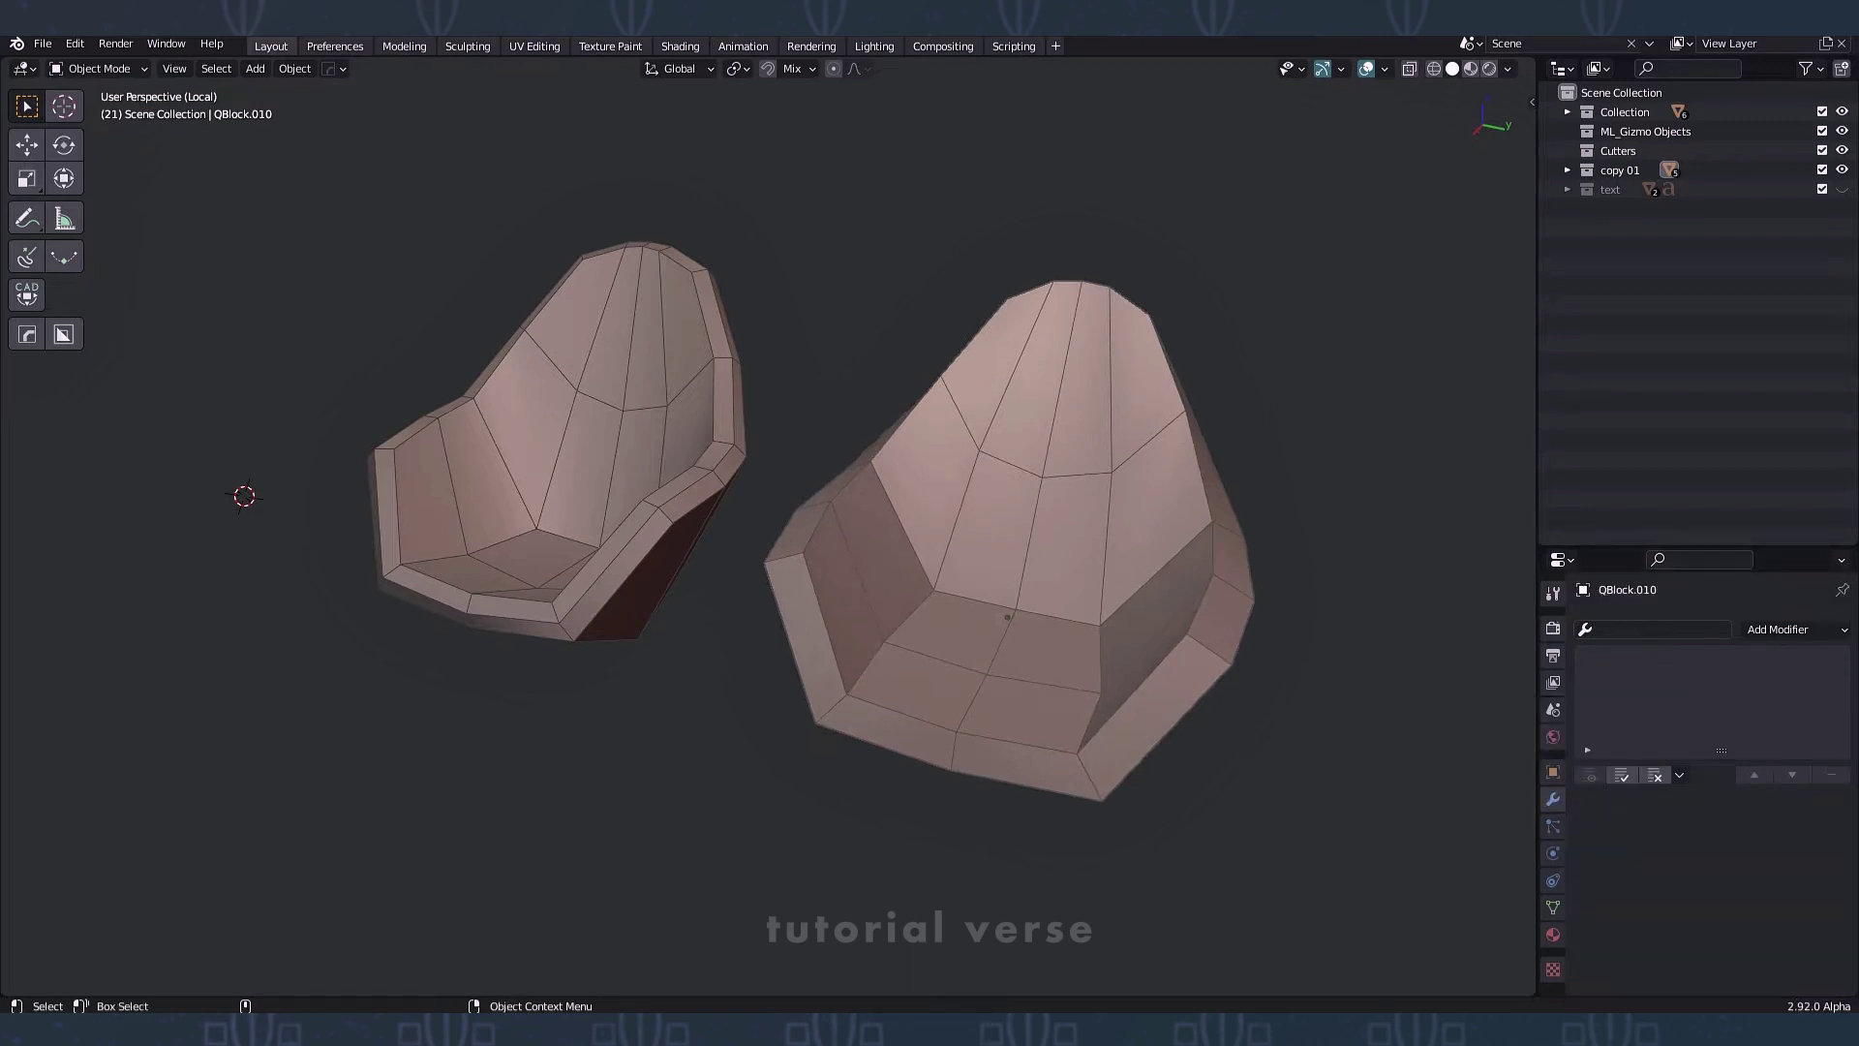
Step: Enter Edit Mode on the chair and add one centered loop cut around the thickness of its rim
{"action": "left_click", "coordinate": [97, 68]}
{"action": "left_click", "coordinate": [92, 97]}
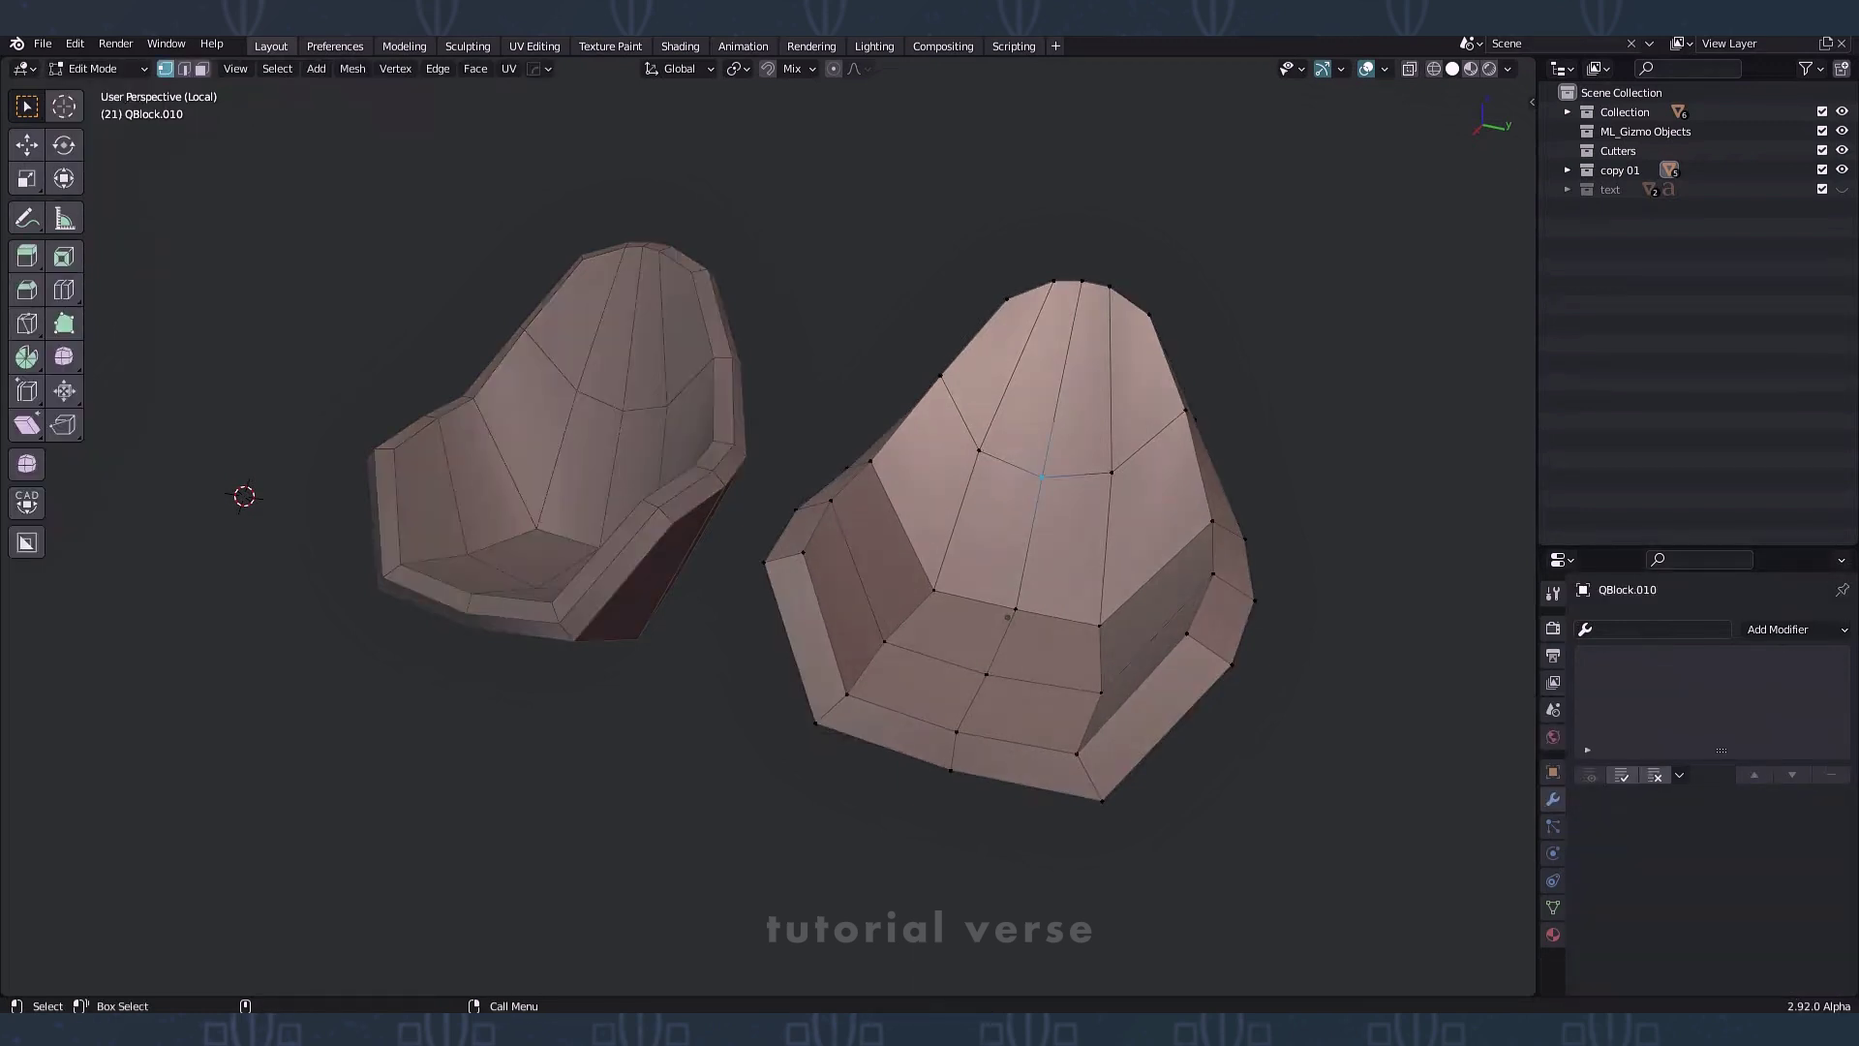
{"action": "key", "text": "ctrl+r"}
{"action": "left_click", "coordinate": [783, 558]}
{"action": "right_click", "coordinate": [783, 558]}
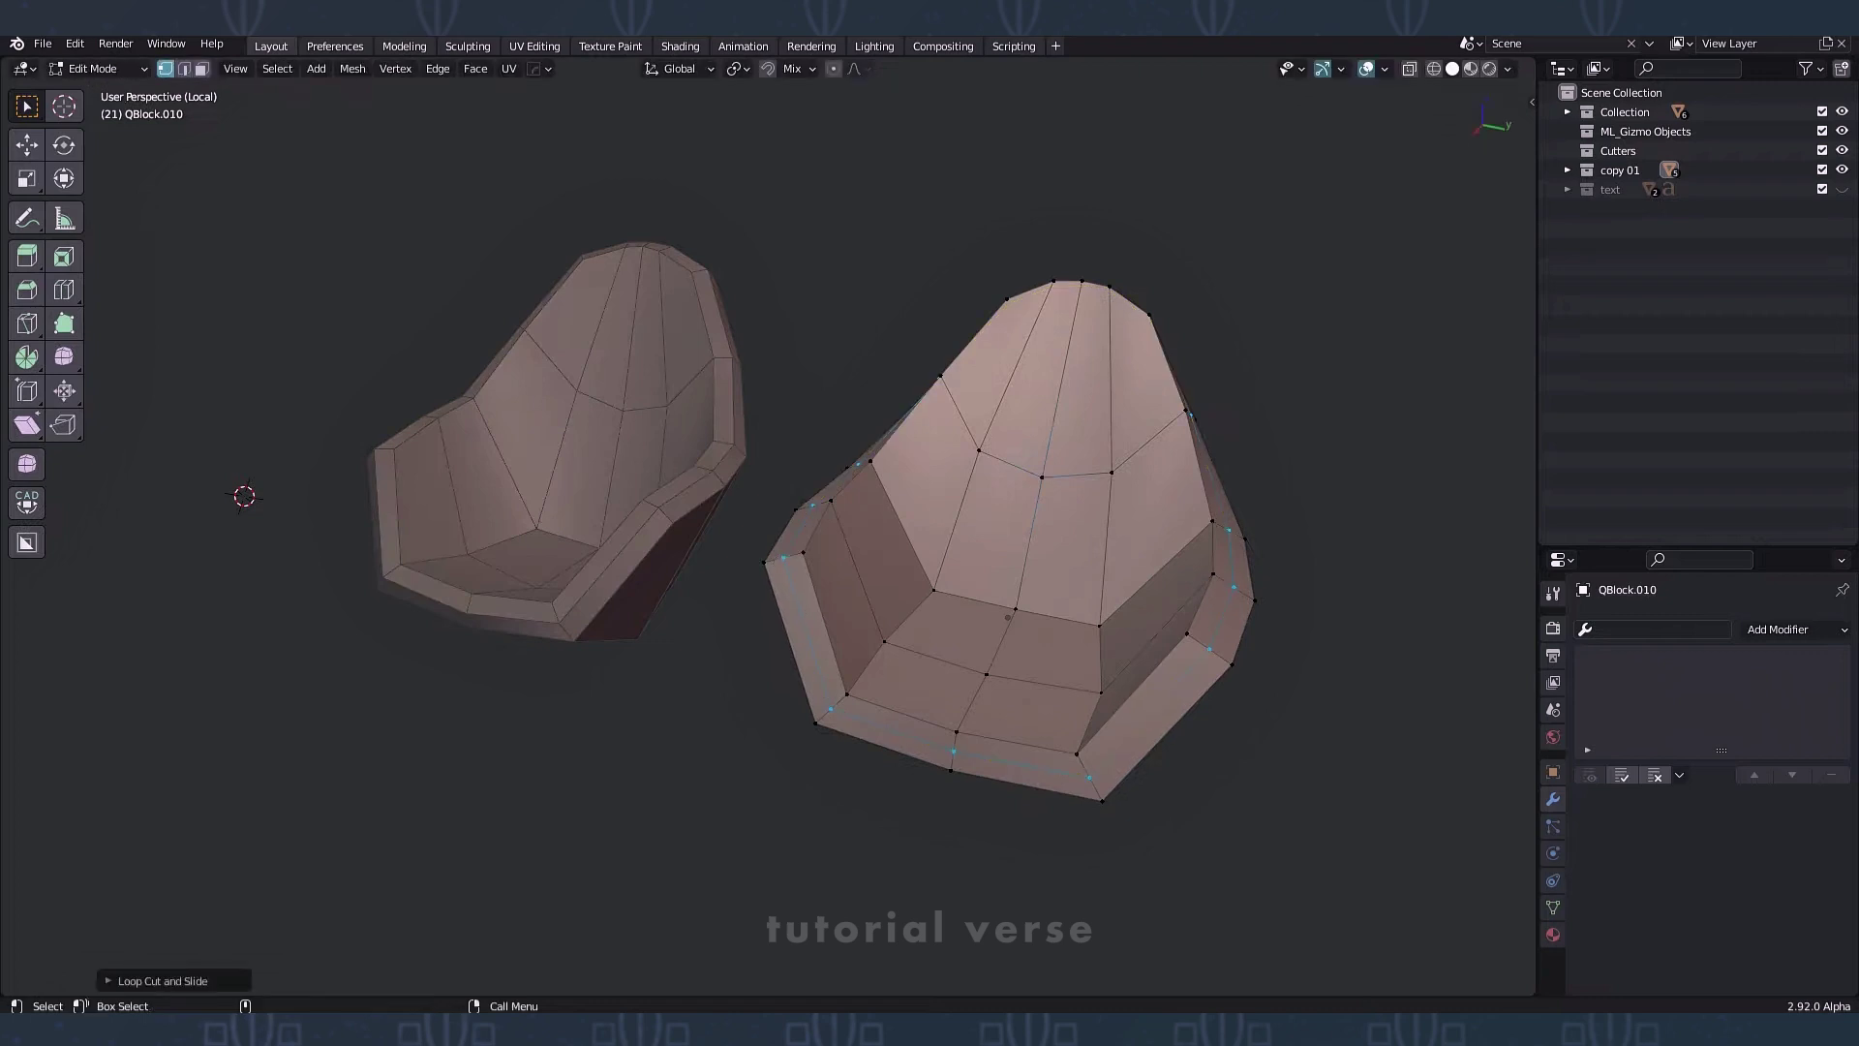
Step: Push the new rim edge loop outward with Shrink/Fatten to round the chair's border
{"action": "left_click", "coordinate": [351, 67]}
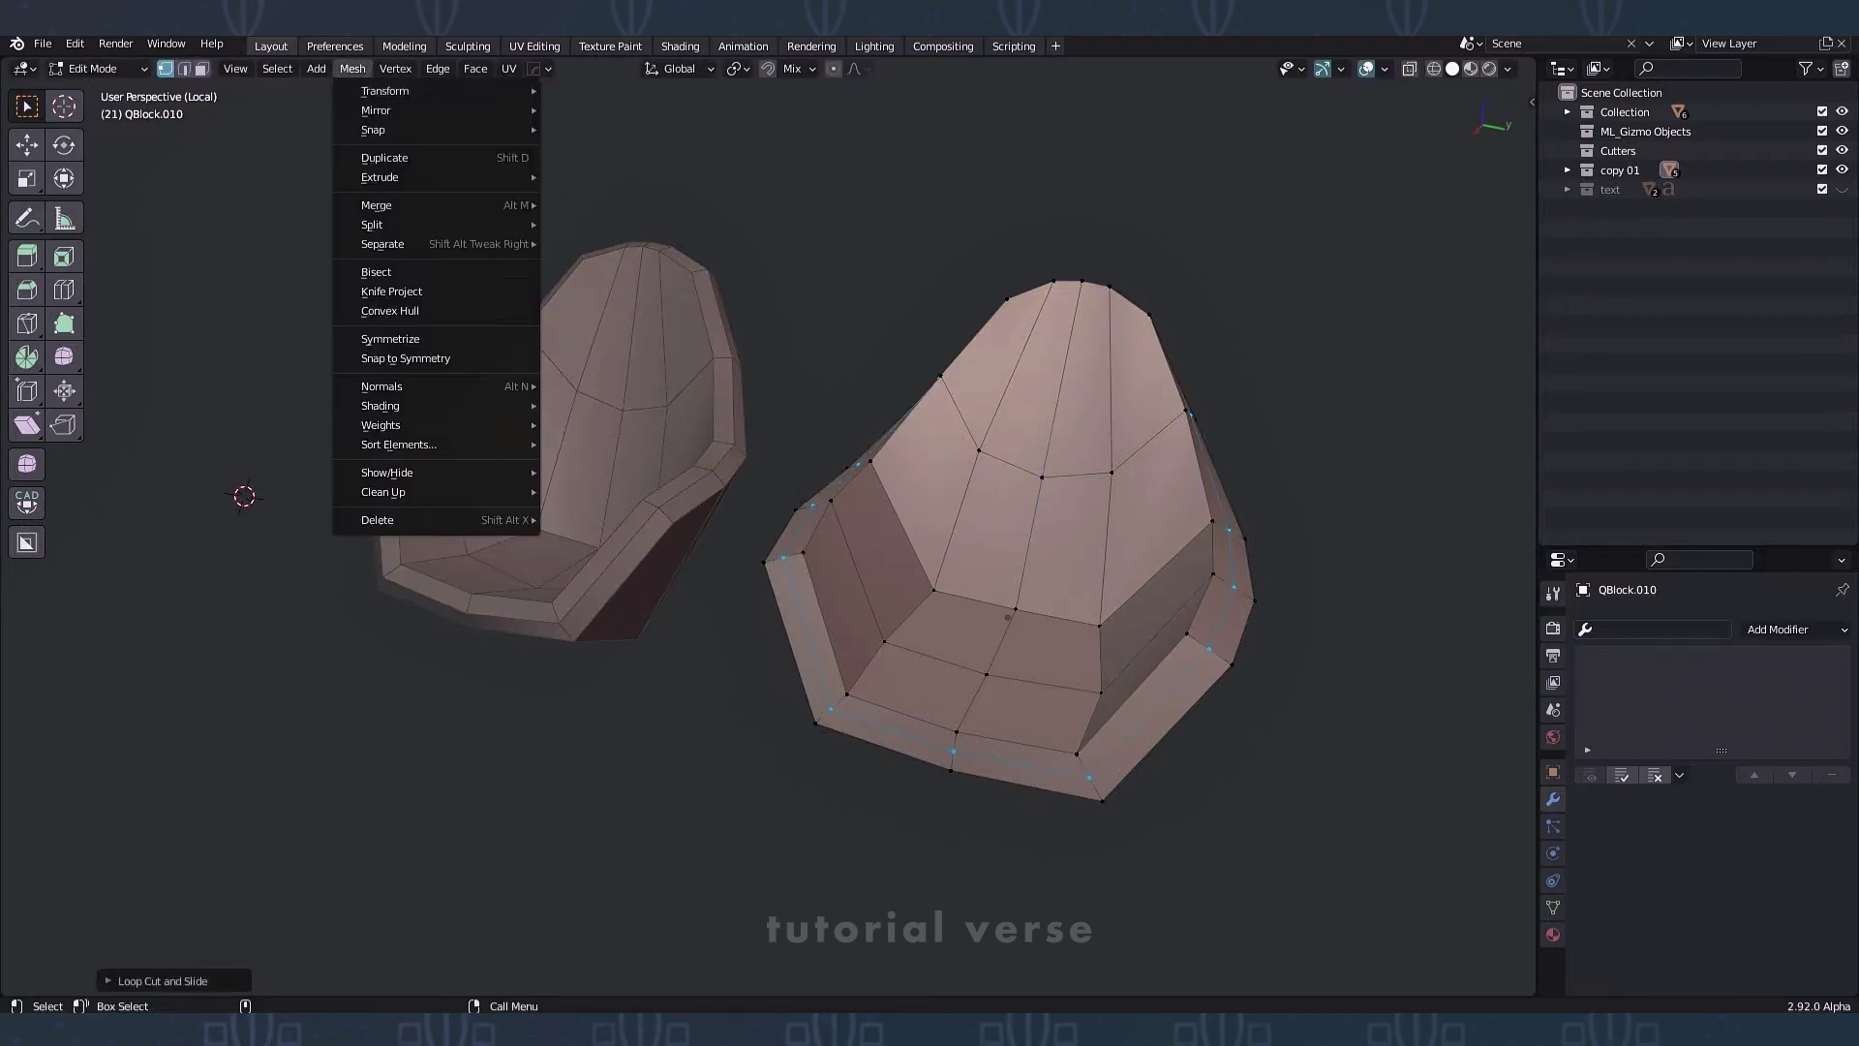
{"action": "mouse_move", "coordinate": [435, 90]}
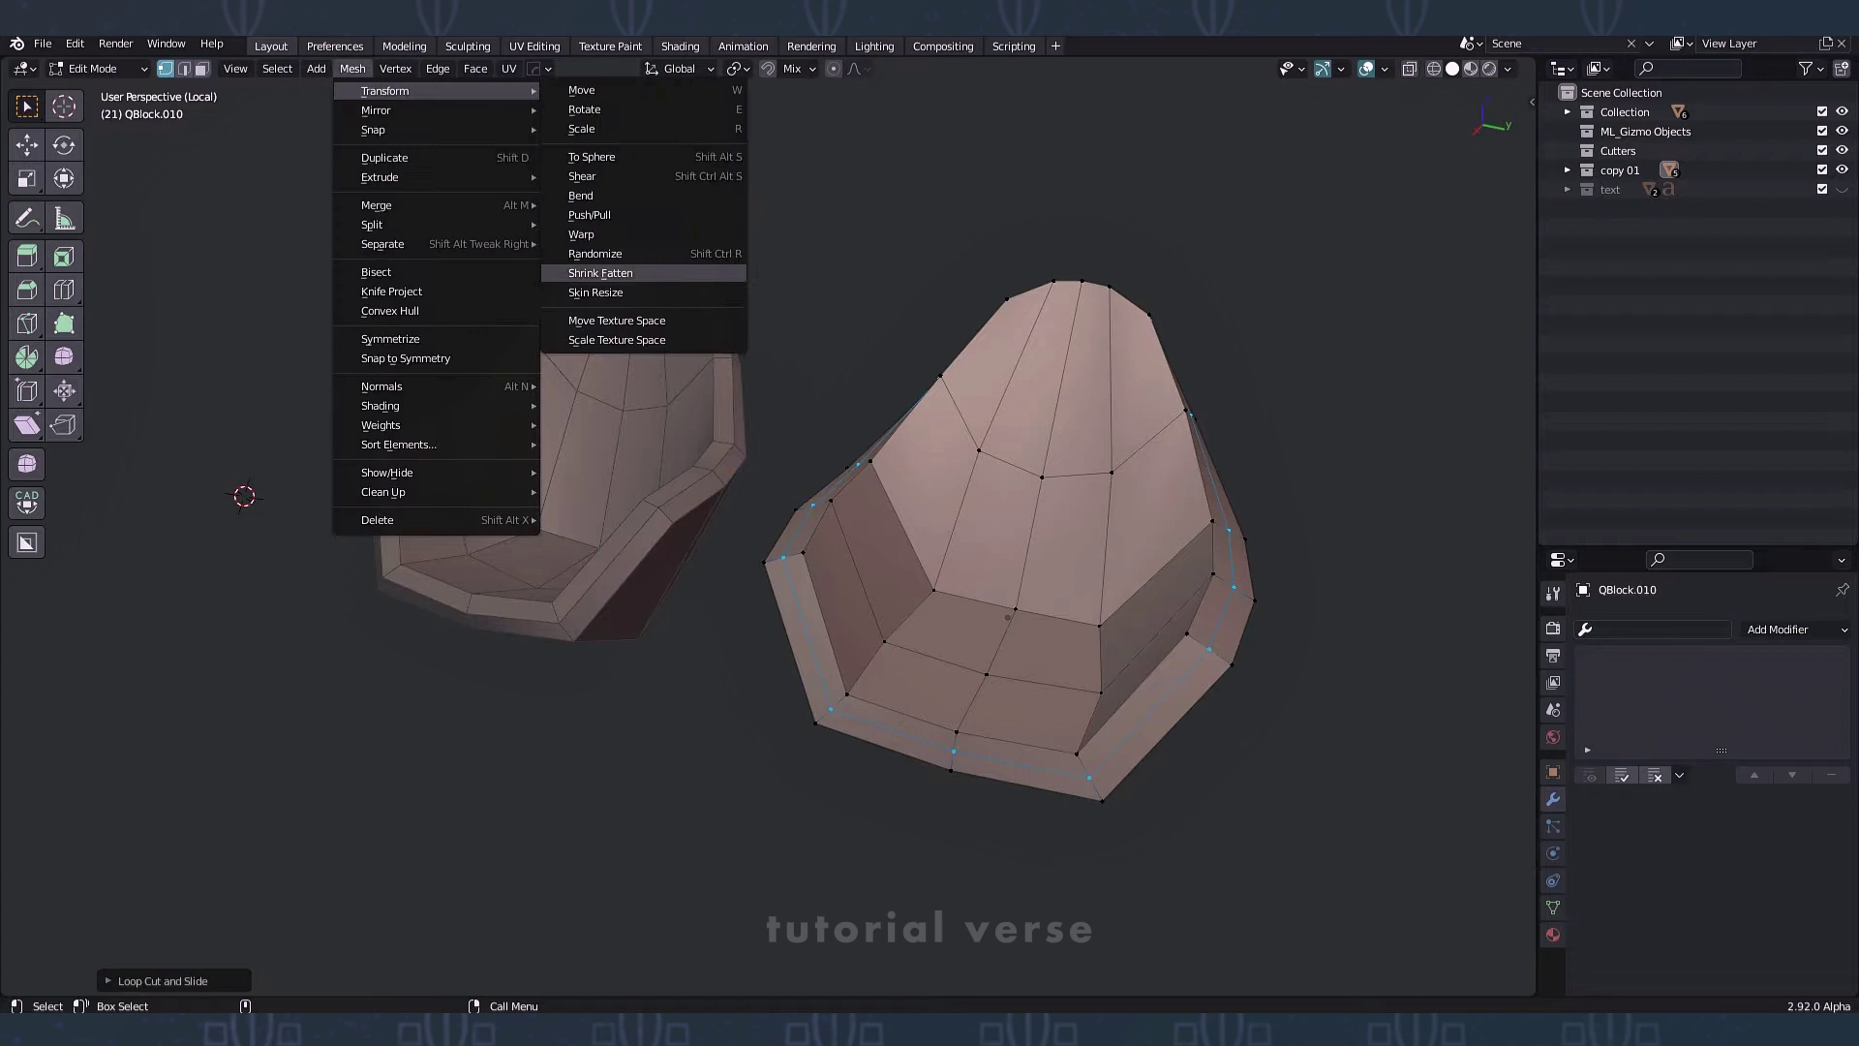
{"action": "left_click", "coordinate": [600, 272]}
{"action": "key", "text": "Return"}
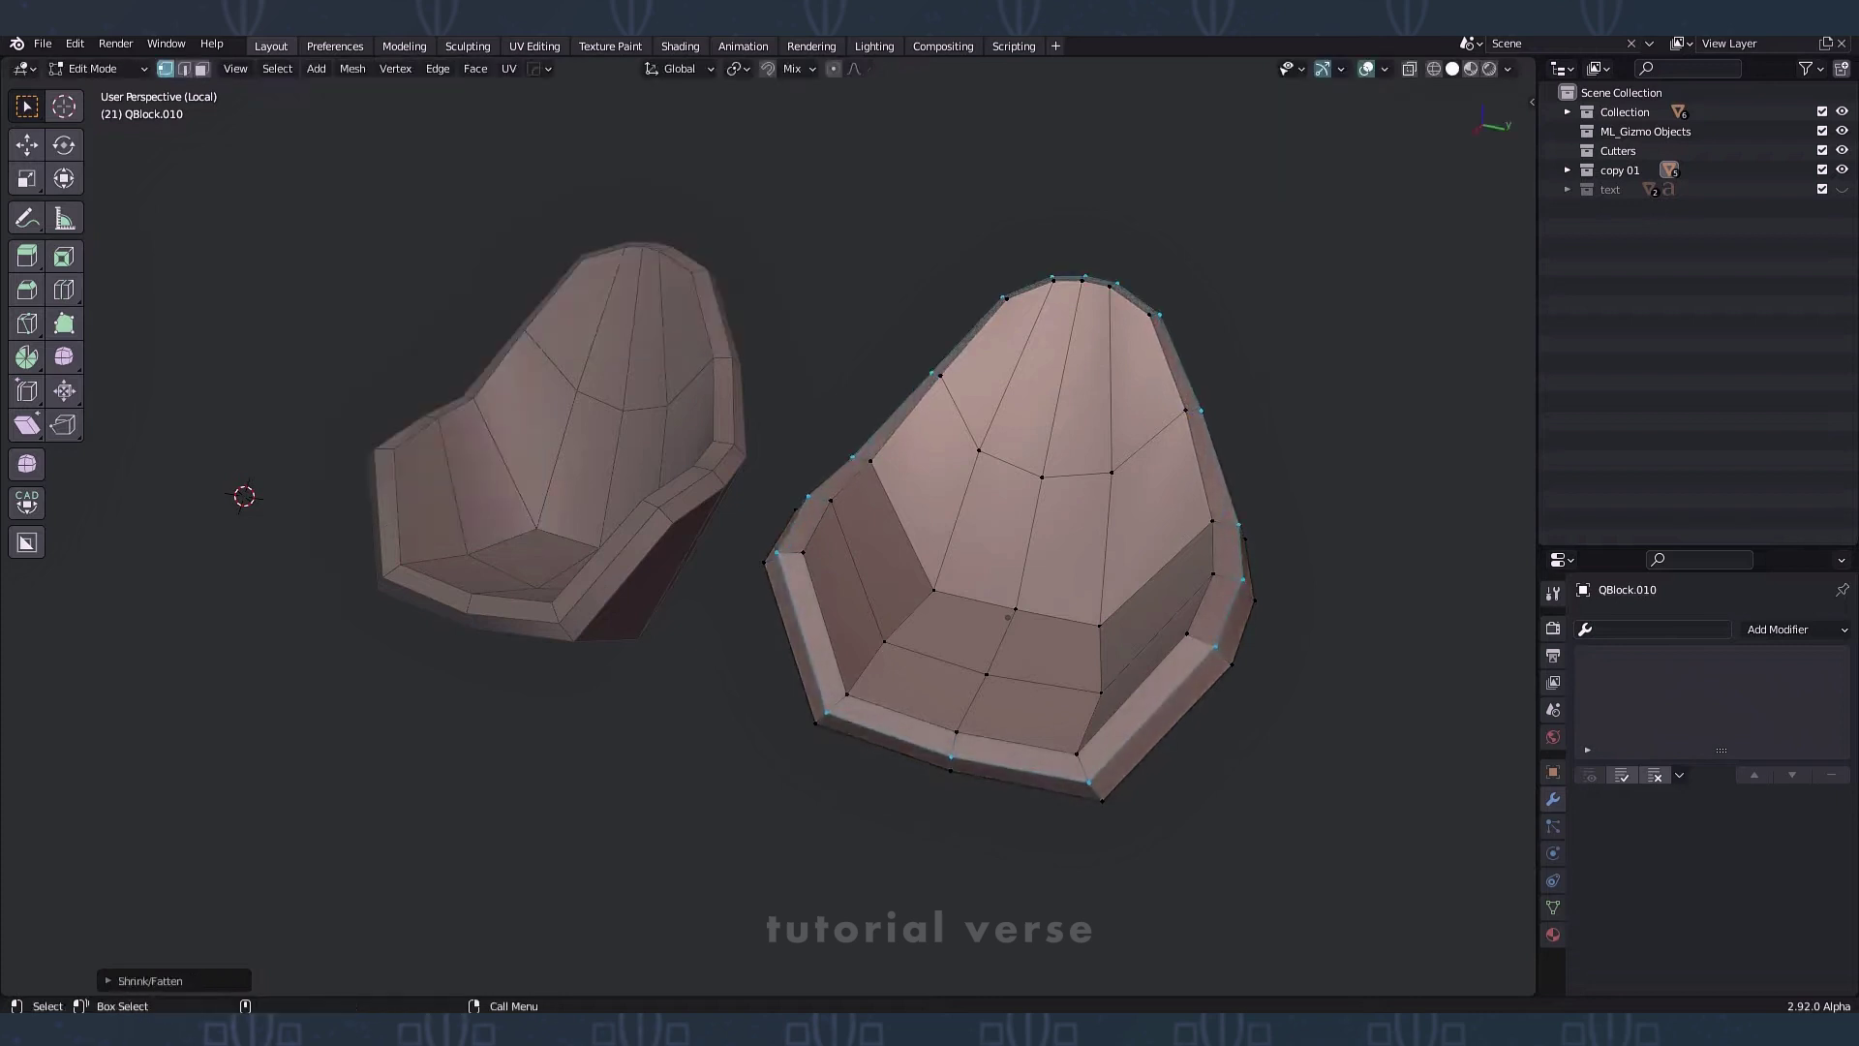
Step: Return the chair to Object Mode, add a Subdivision Surface modifier at viewport level 2, and apply it
{"action": "left_click", "coordinate": [97, 68]}
{"action": "left_click", "coordinate": [97, 92]}
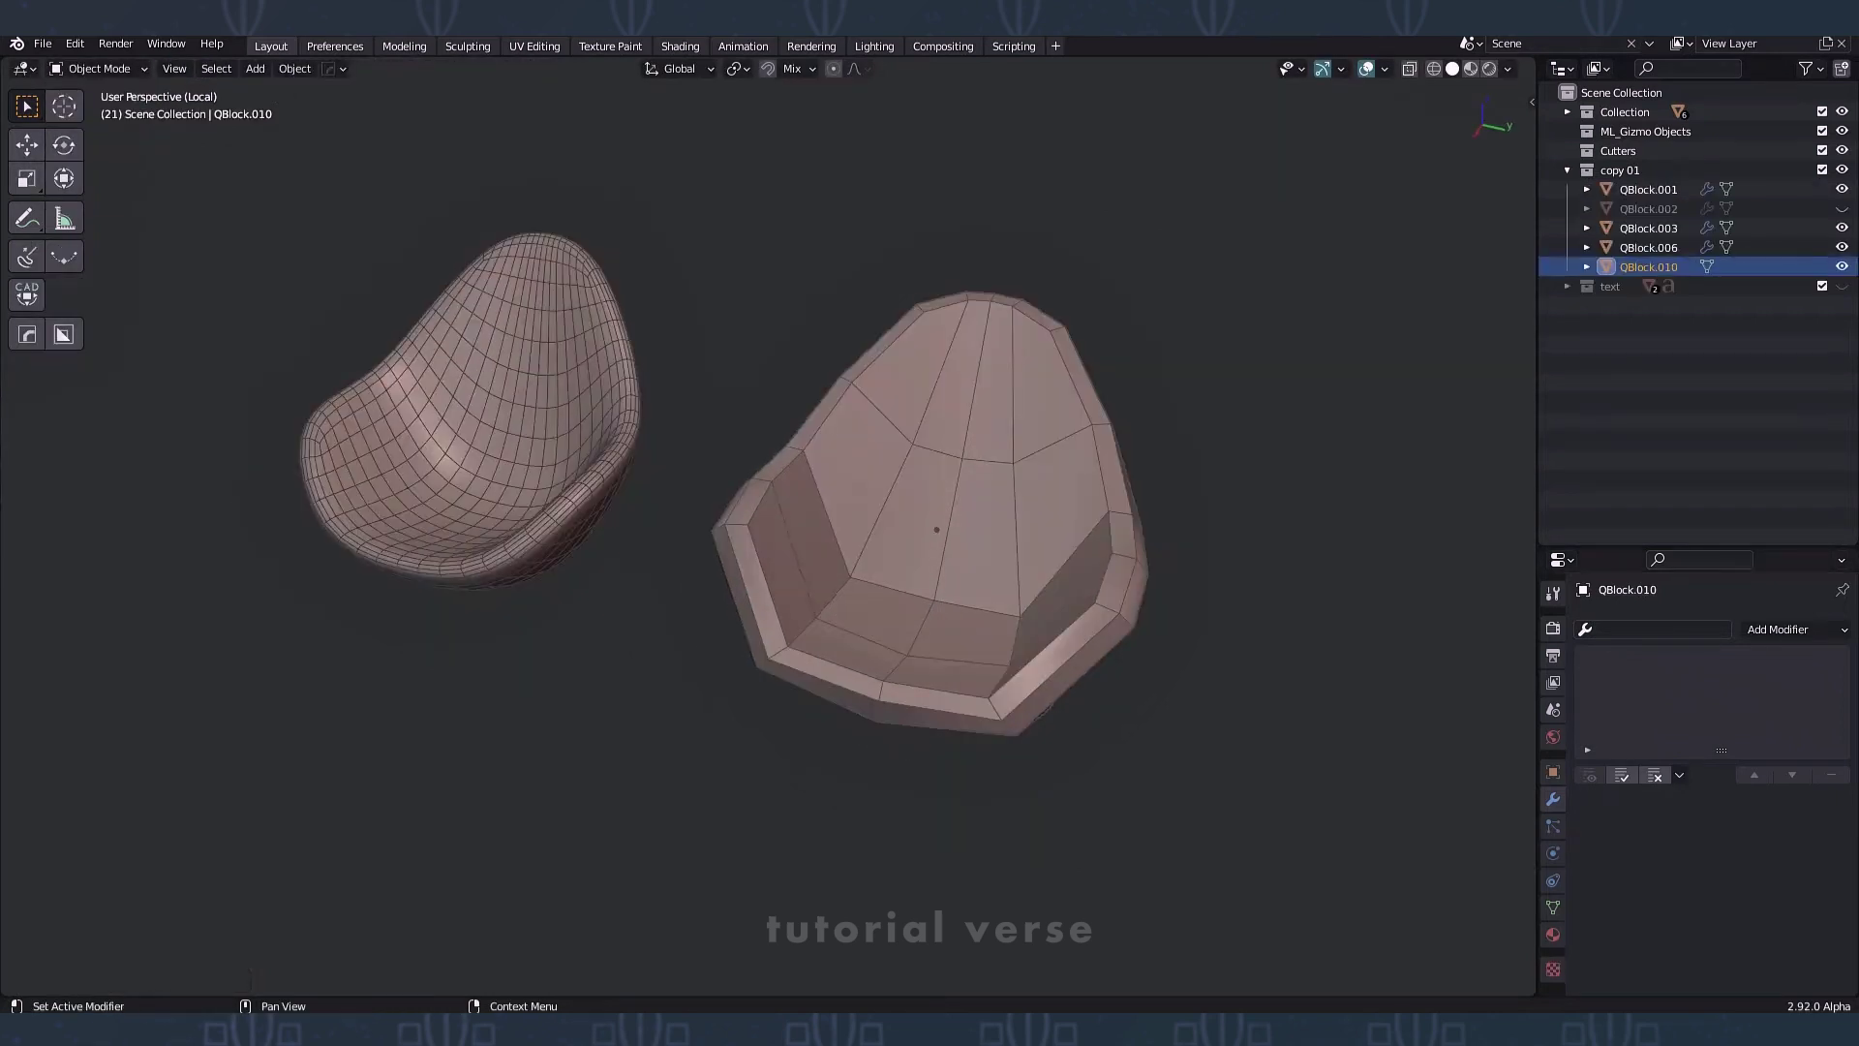
{"action": "left_click", "coordinate": [1796, 629]}
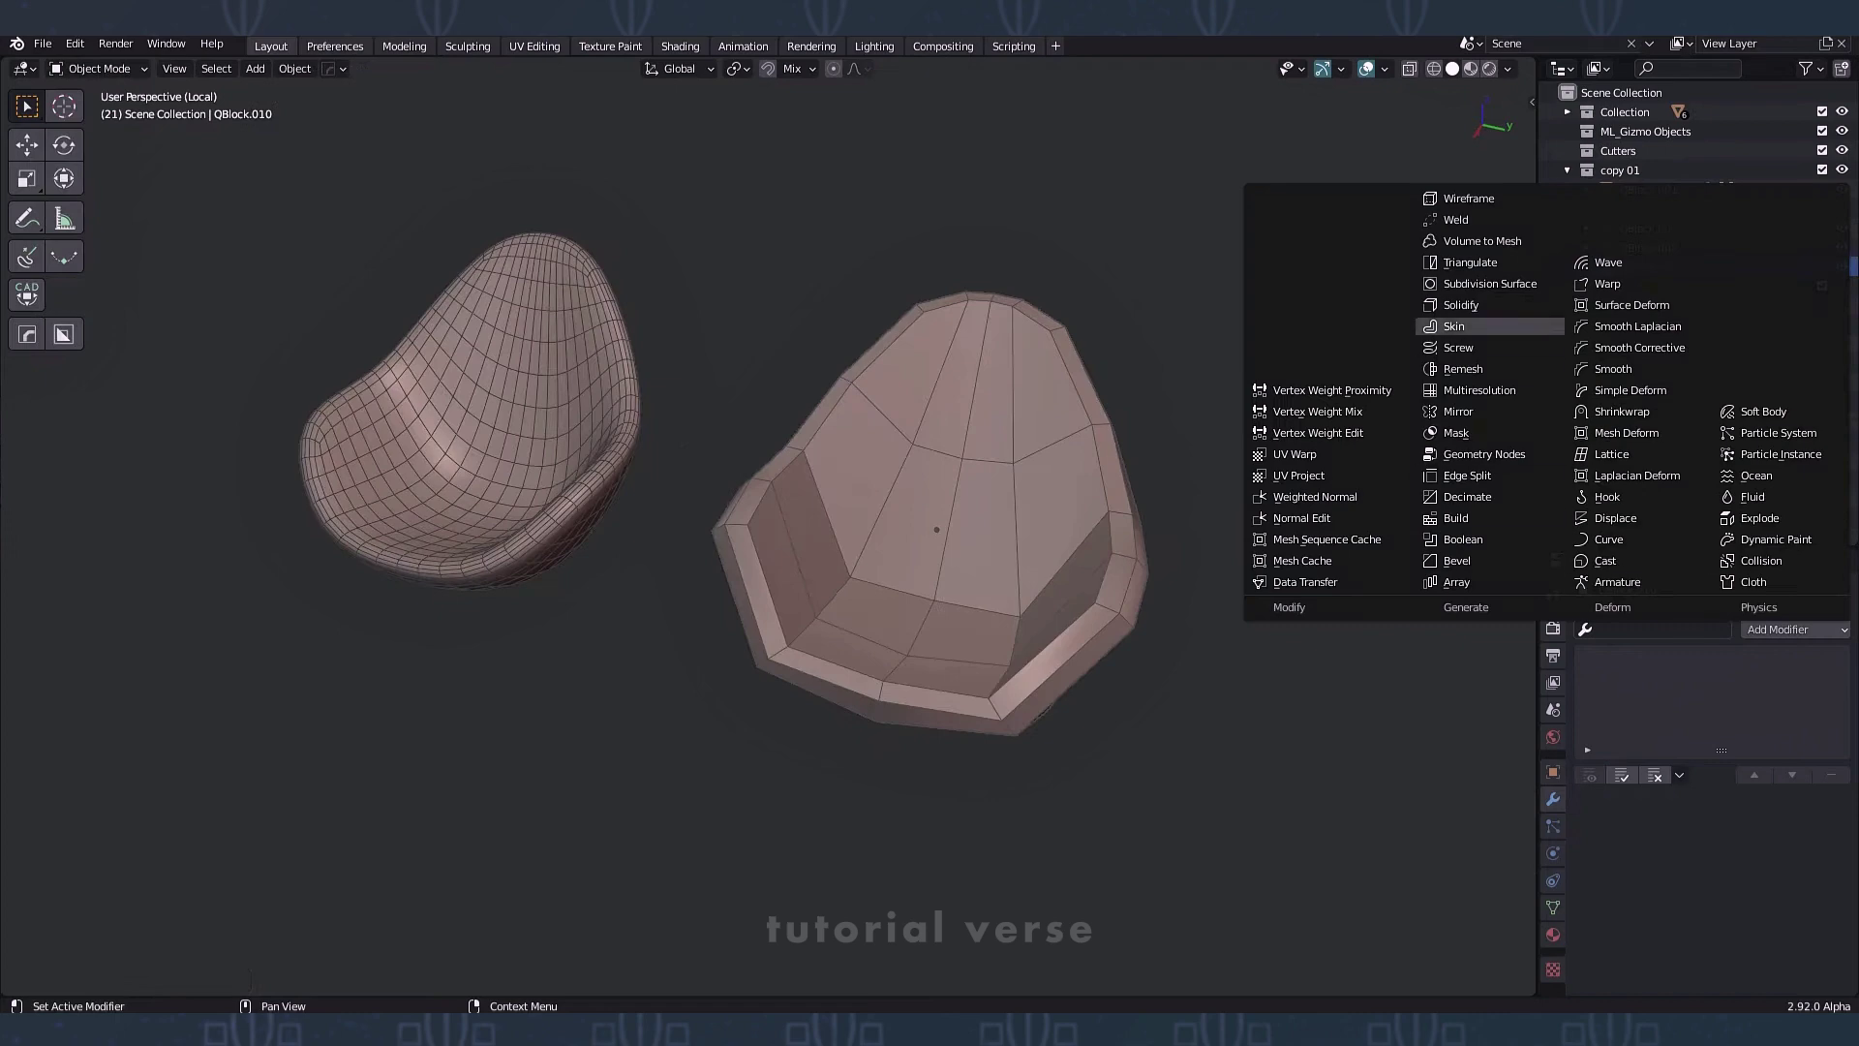
{"action": "left_click", "coordinate": [1486, 283]}
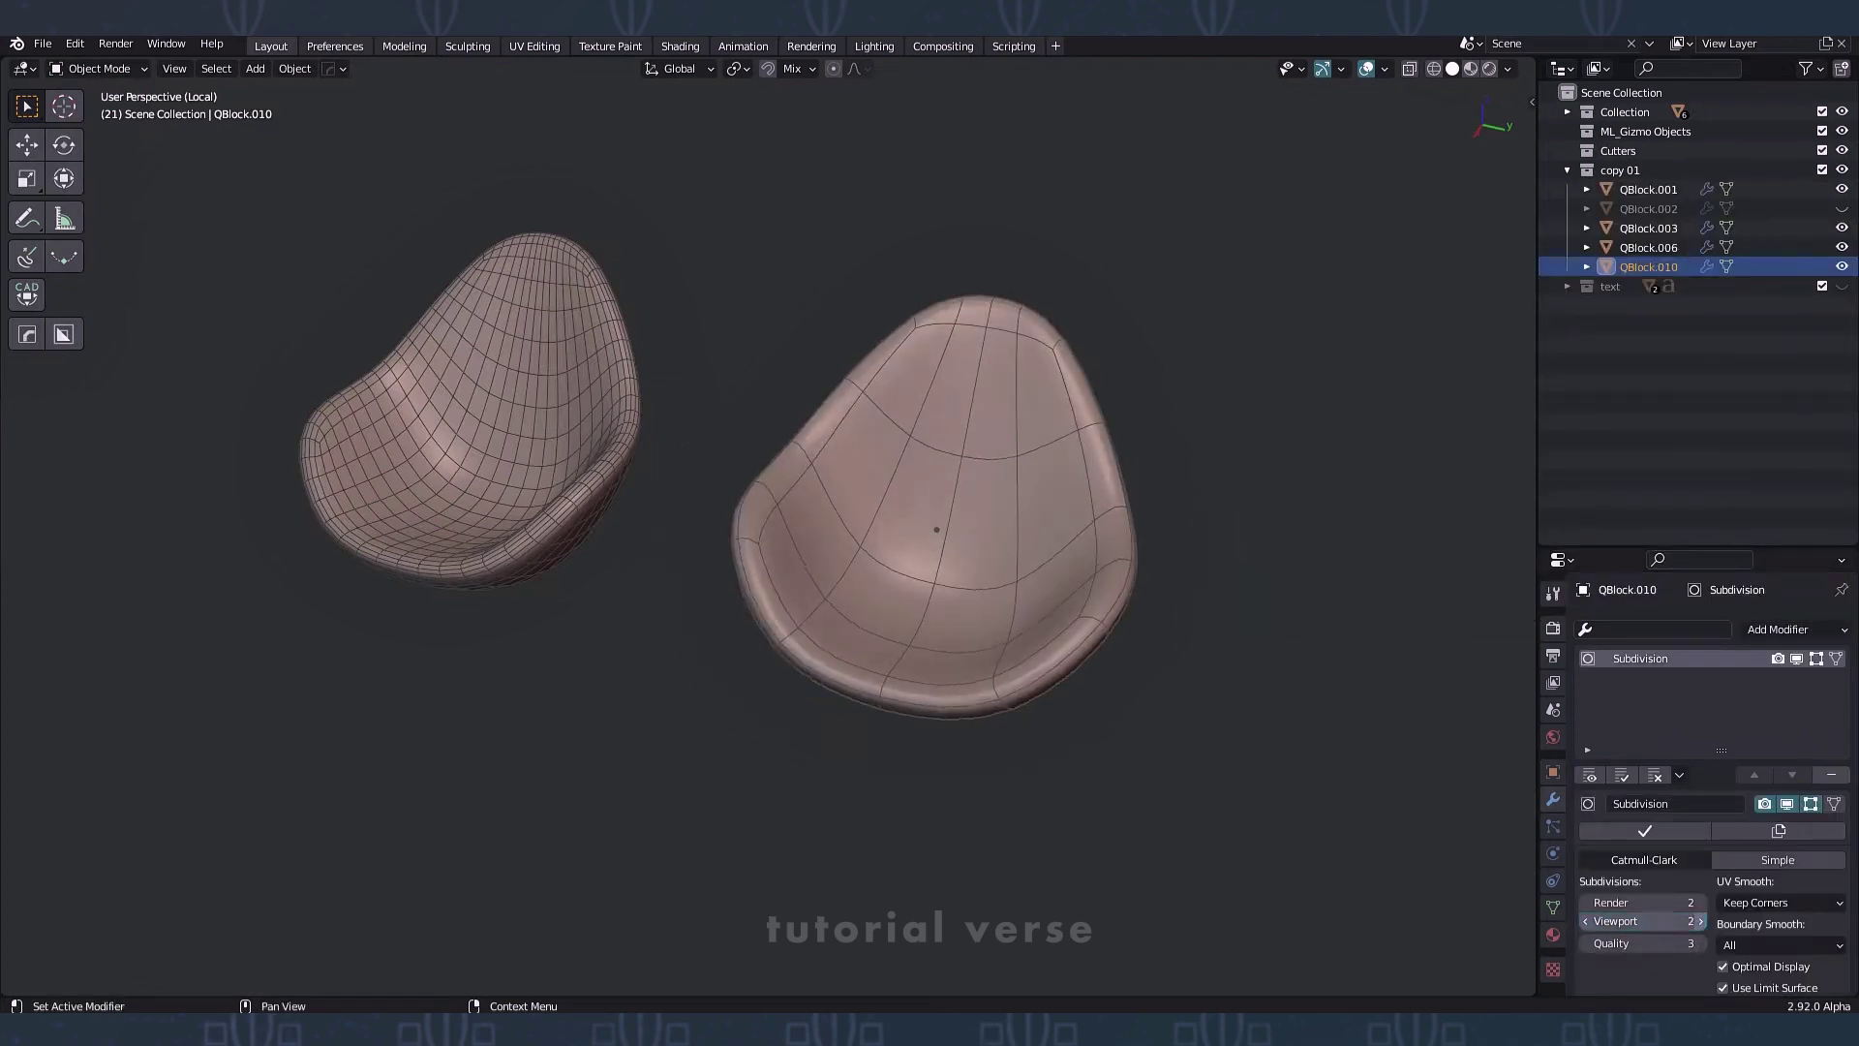
{"action": "left_click", "coordinate": [1643, 831]}
Step: Select two curved edge paths across the chair's inside, one on the backrest and one above the seat, and bevel them into narrow strips
{"action": "mouse_move", "coordinate": [937, 529]}
{"action": "middle_mouse_down"}
{"action": "mouse_move", "coordinate": [1143, 542]}
{"action": "mouse_move", "coordinate": [958, 533]}
{"action": "middle_mouse_up"}
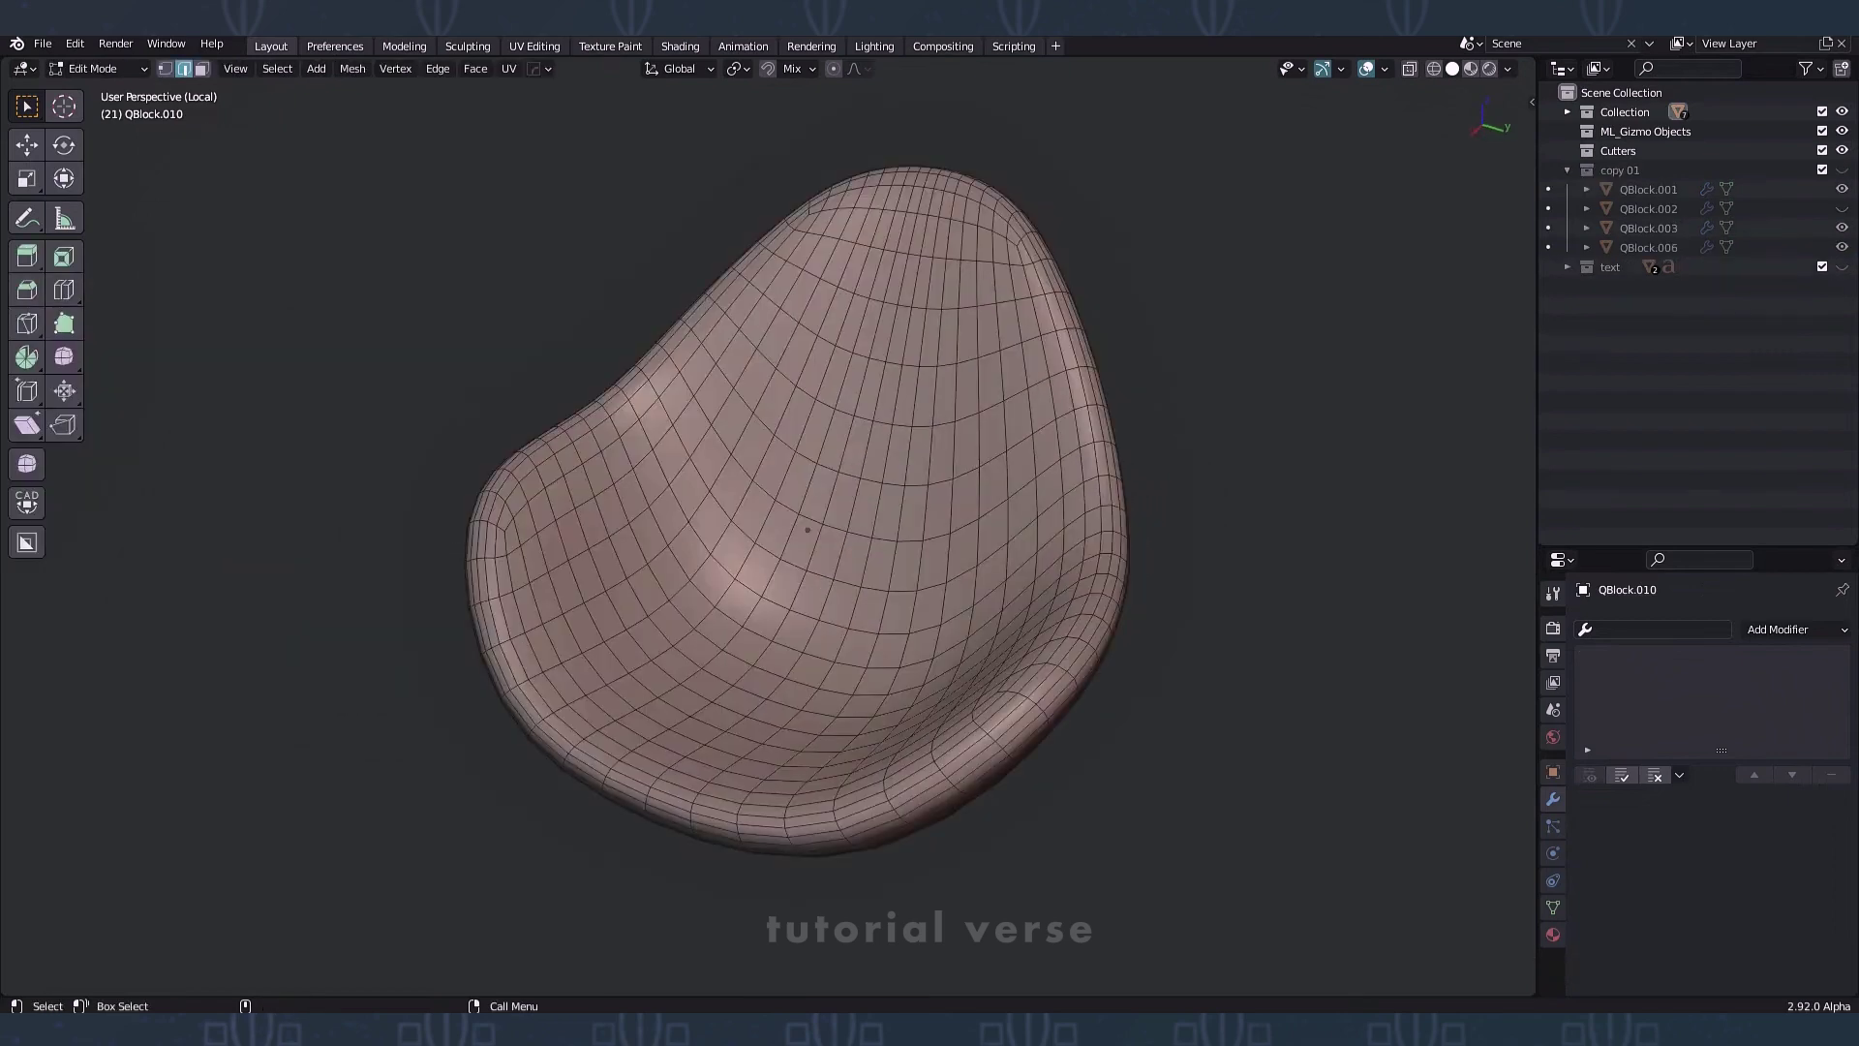
{"action": "left_click", "coordinate": [678, 503]}
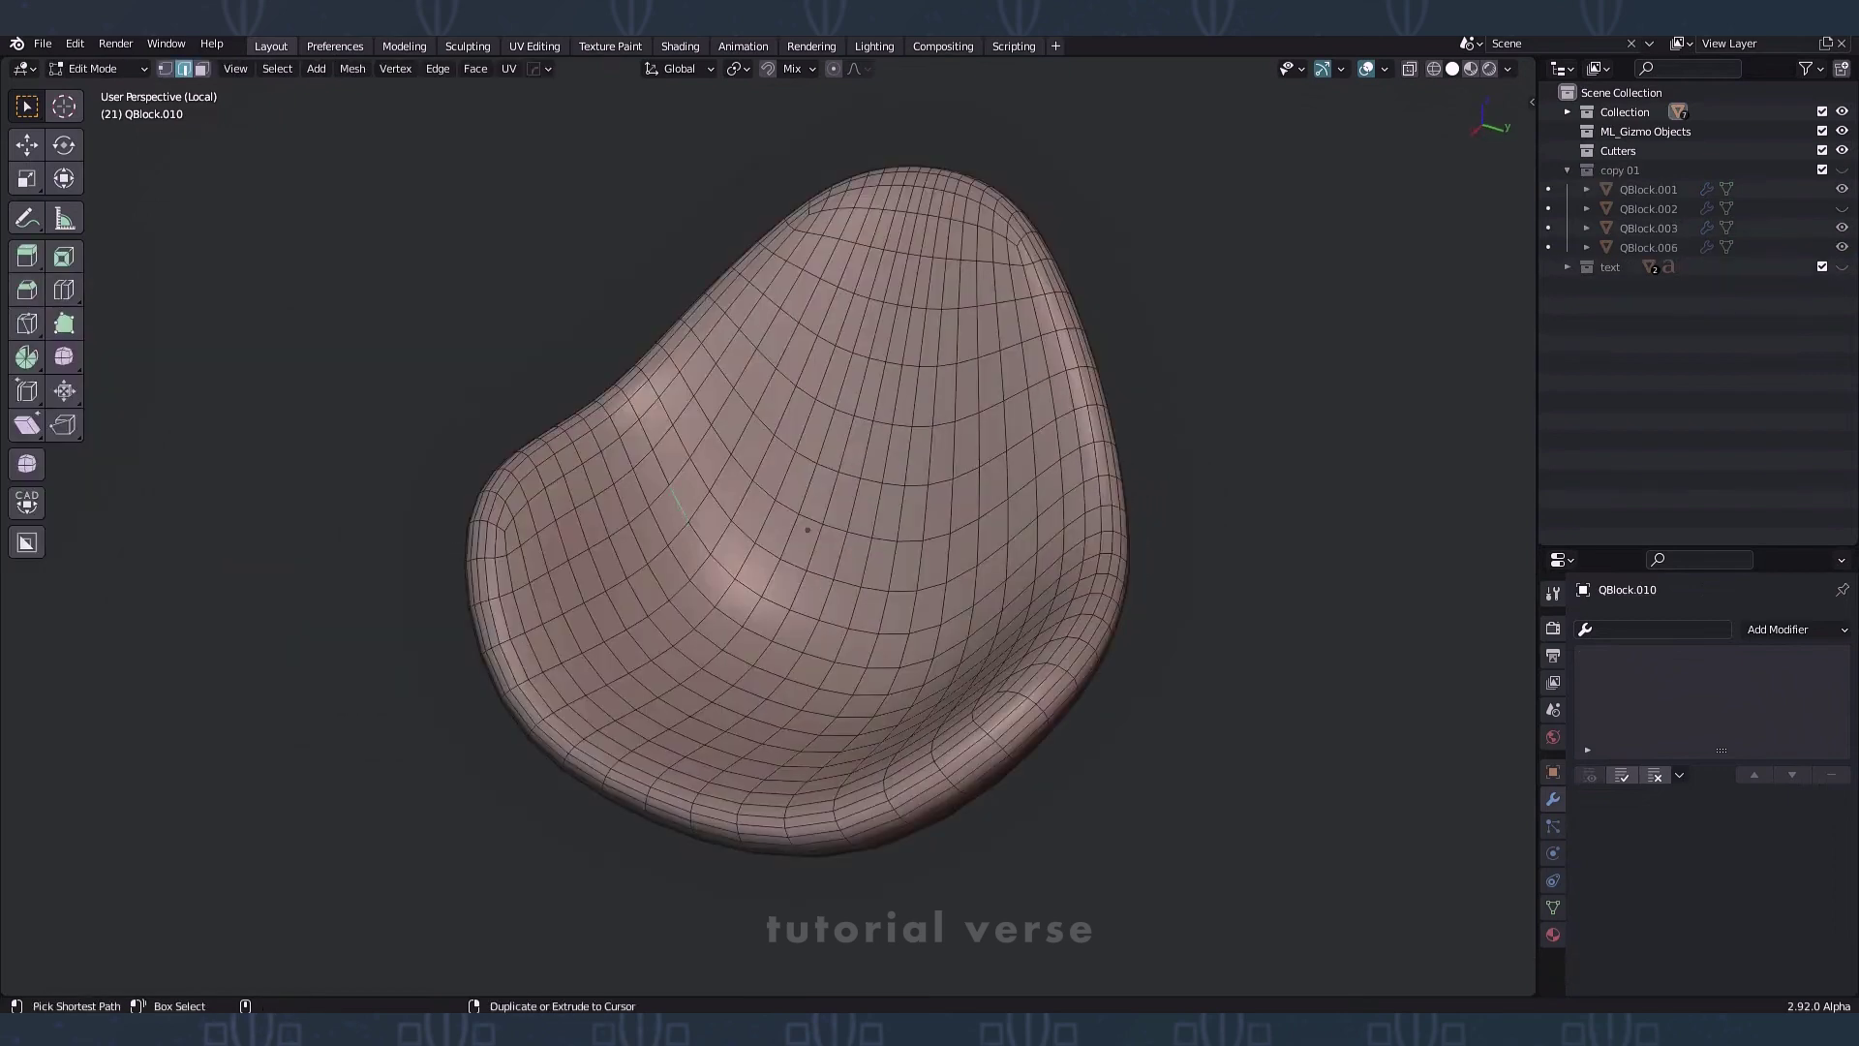
{"action": "left_click", "coordinate": [990, 593], "text": "ctrl"}
{"action": "left_click", "coordinate": [992, 407], "text": "shift"}
{"action": "left_click", "coordinate": [765, 361], "text": "ctrl"}
{"action": "right_click", "coordinate": [838, 503]}
{"action": "left_click", "coordinate": [783, 464]}
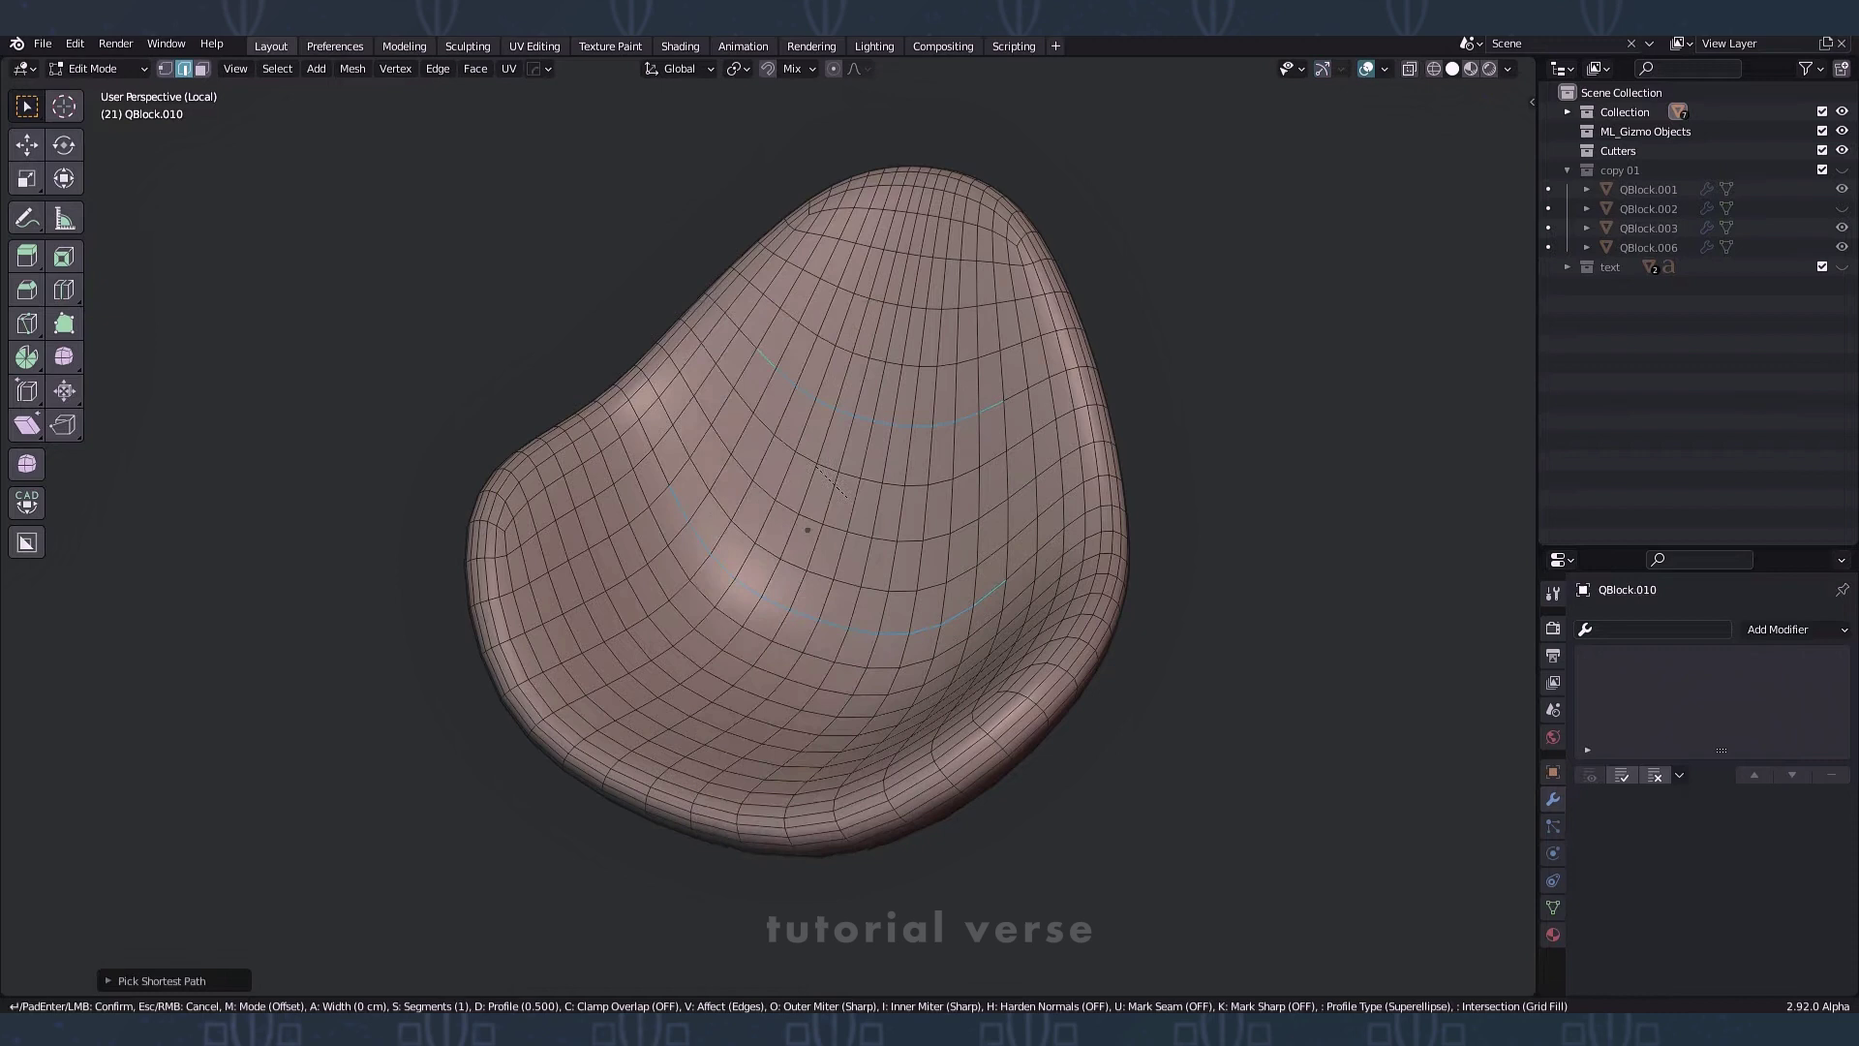
{"action": "left_click", "coordinate": [783, 464]}
Step: Add another Subdivision Surface modifier at viewport level 3 to the chair in Object Mode and apply it
{"action": "left_click", "coordinate": [94, 68]}
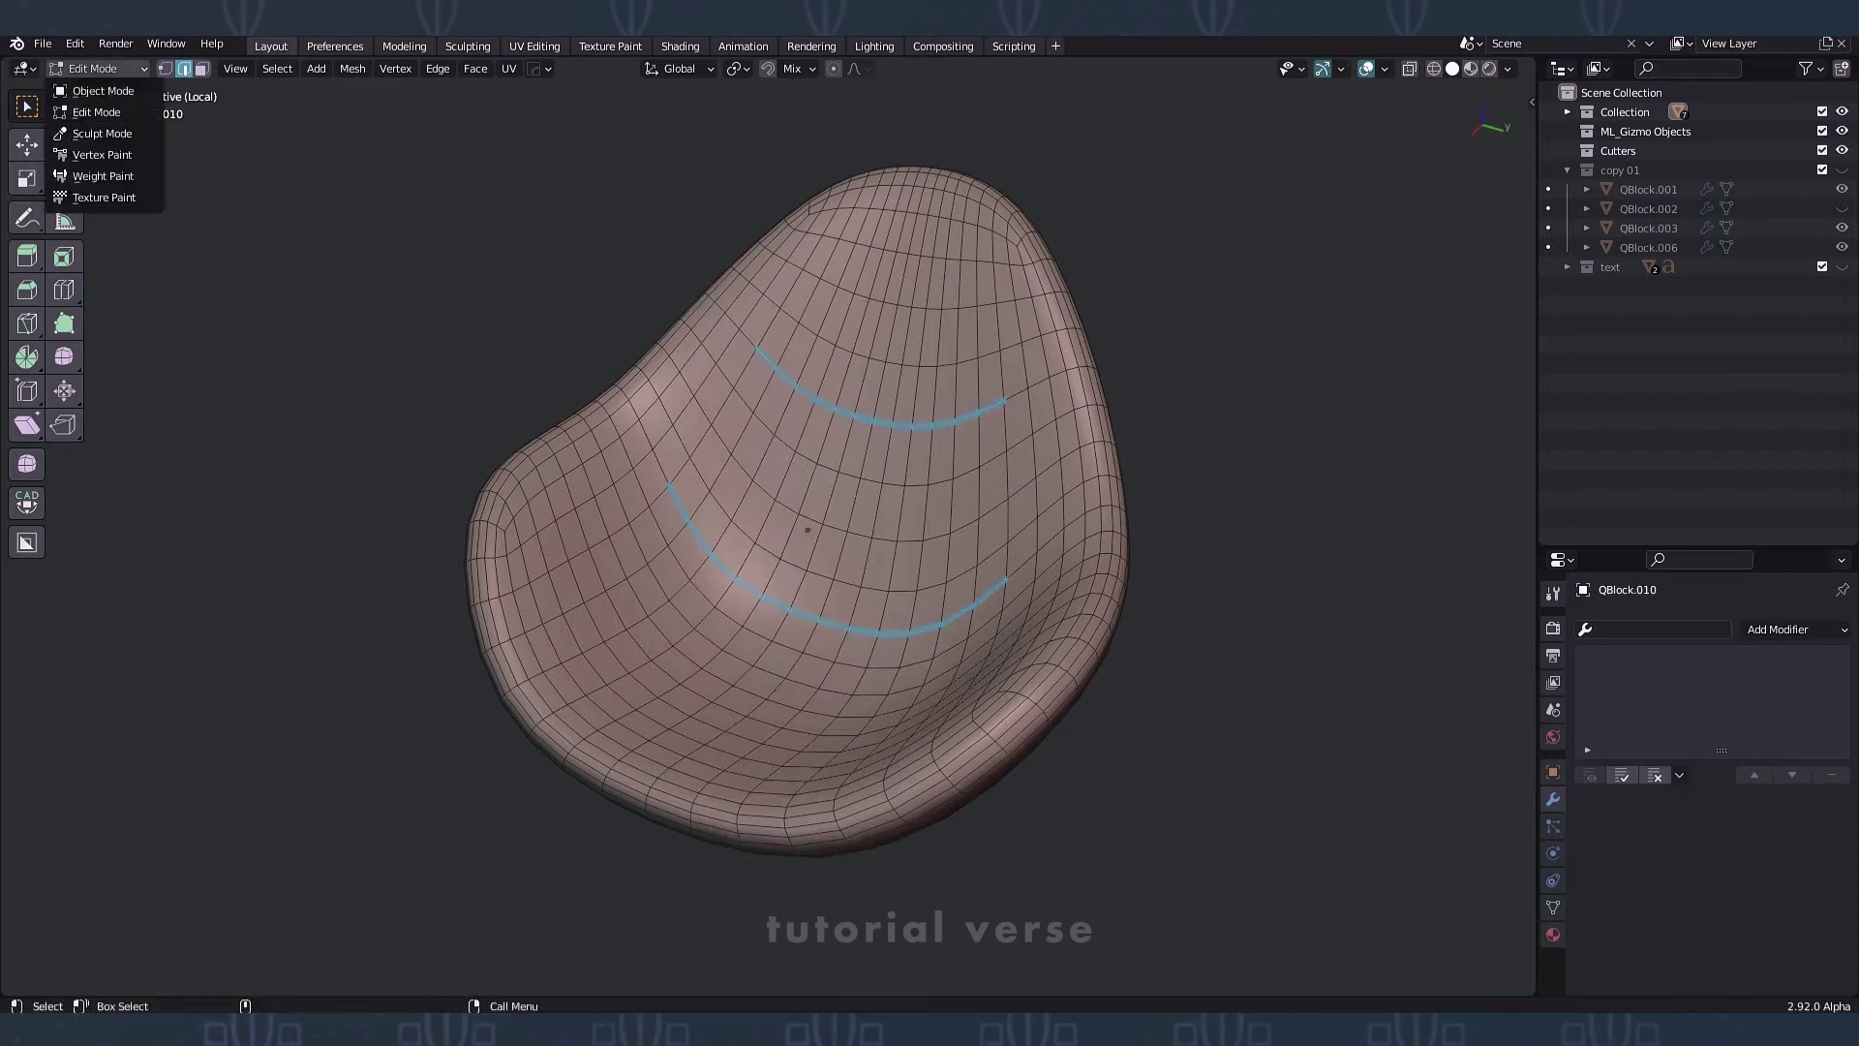
{"action": "left_click", "coordinate": [97, 91]}
{"action": "left_click", "coordinate": [1778, 629]}
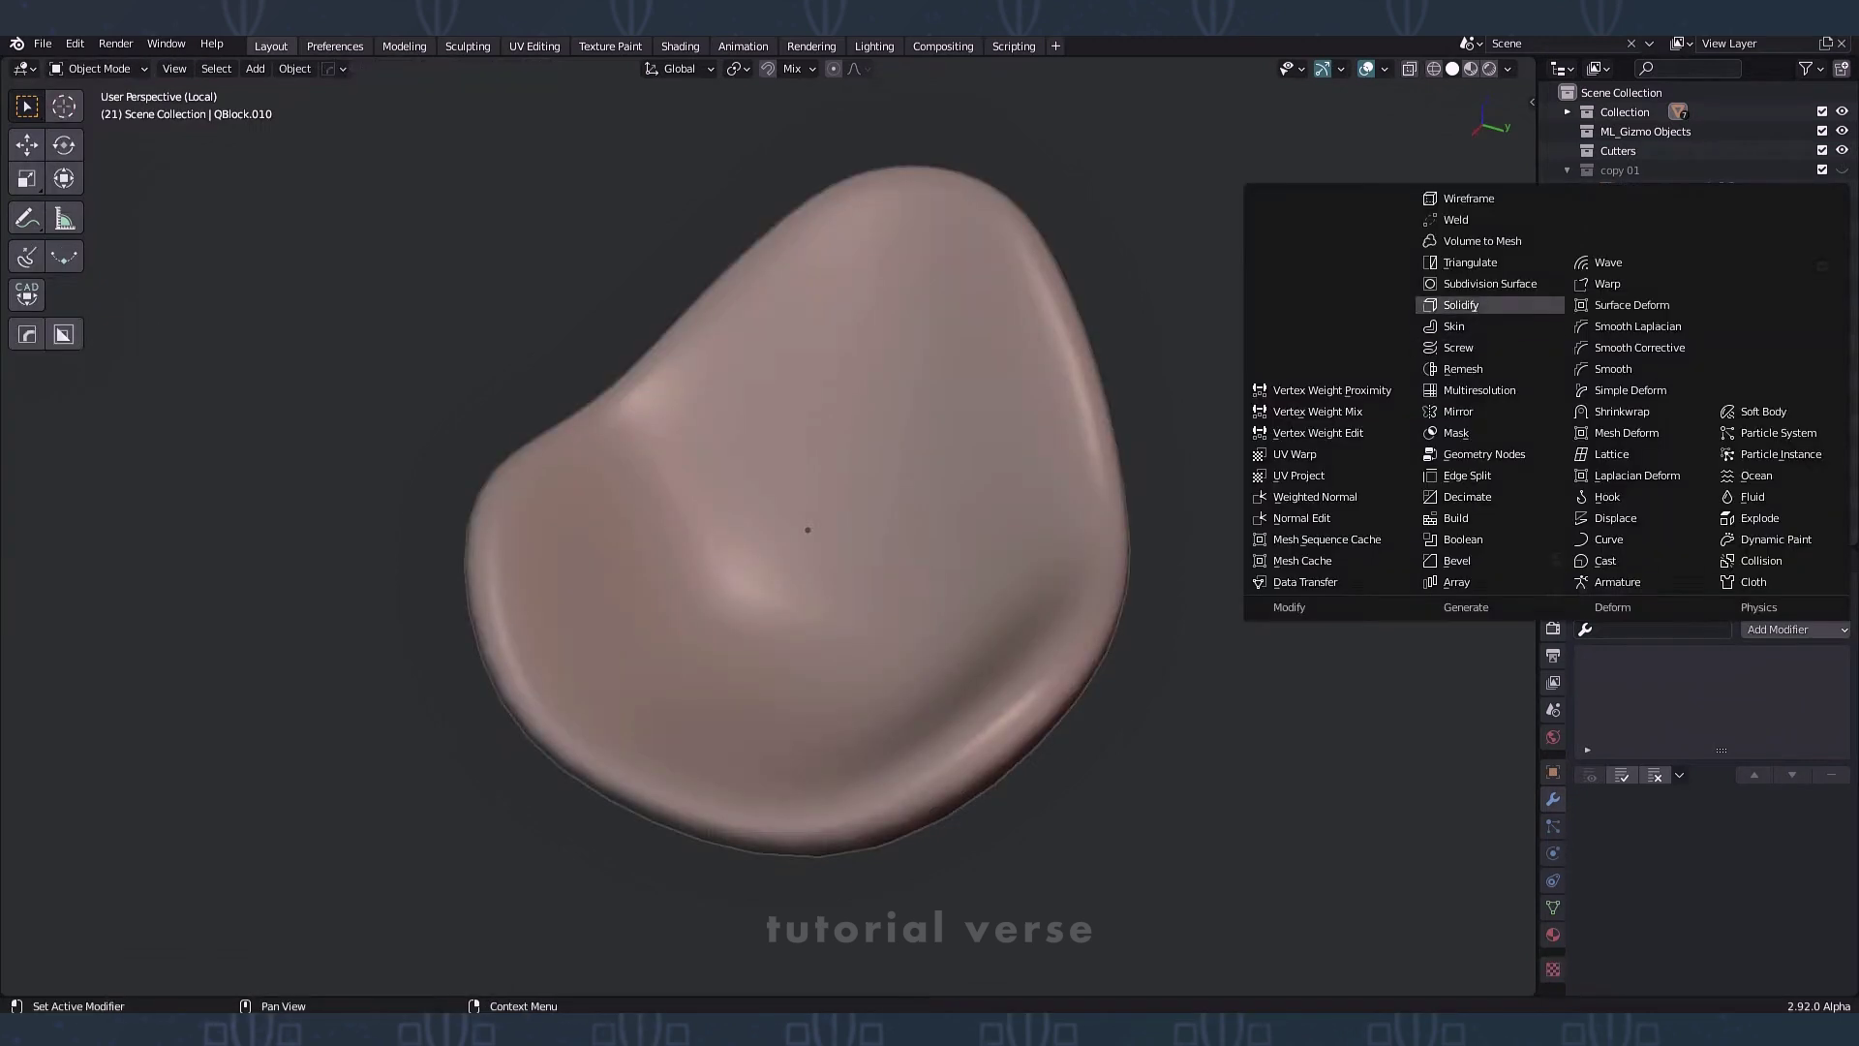
{"action": "left_click", "coordinate": [1491, 283]}
{"action": "left_click", "coordinate": [1643, 921]}
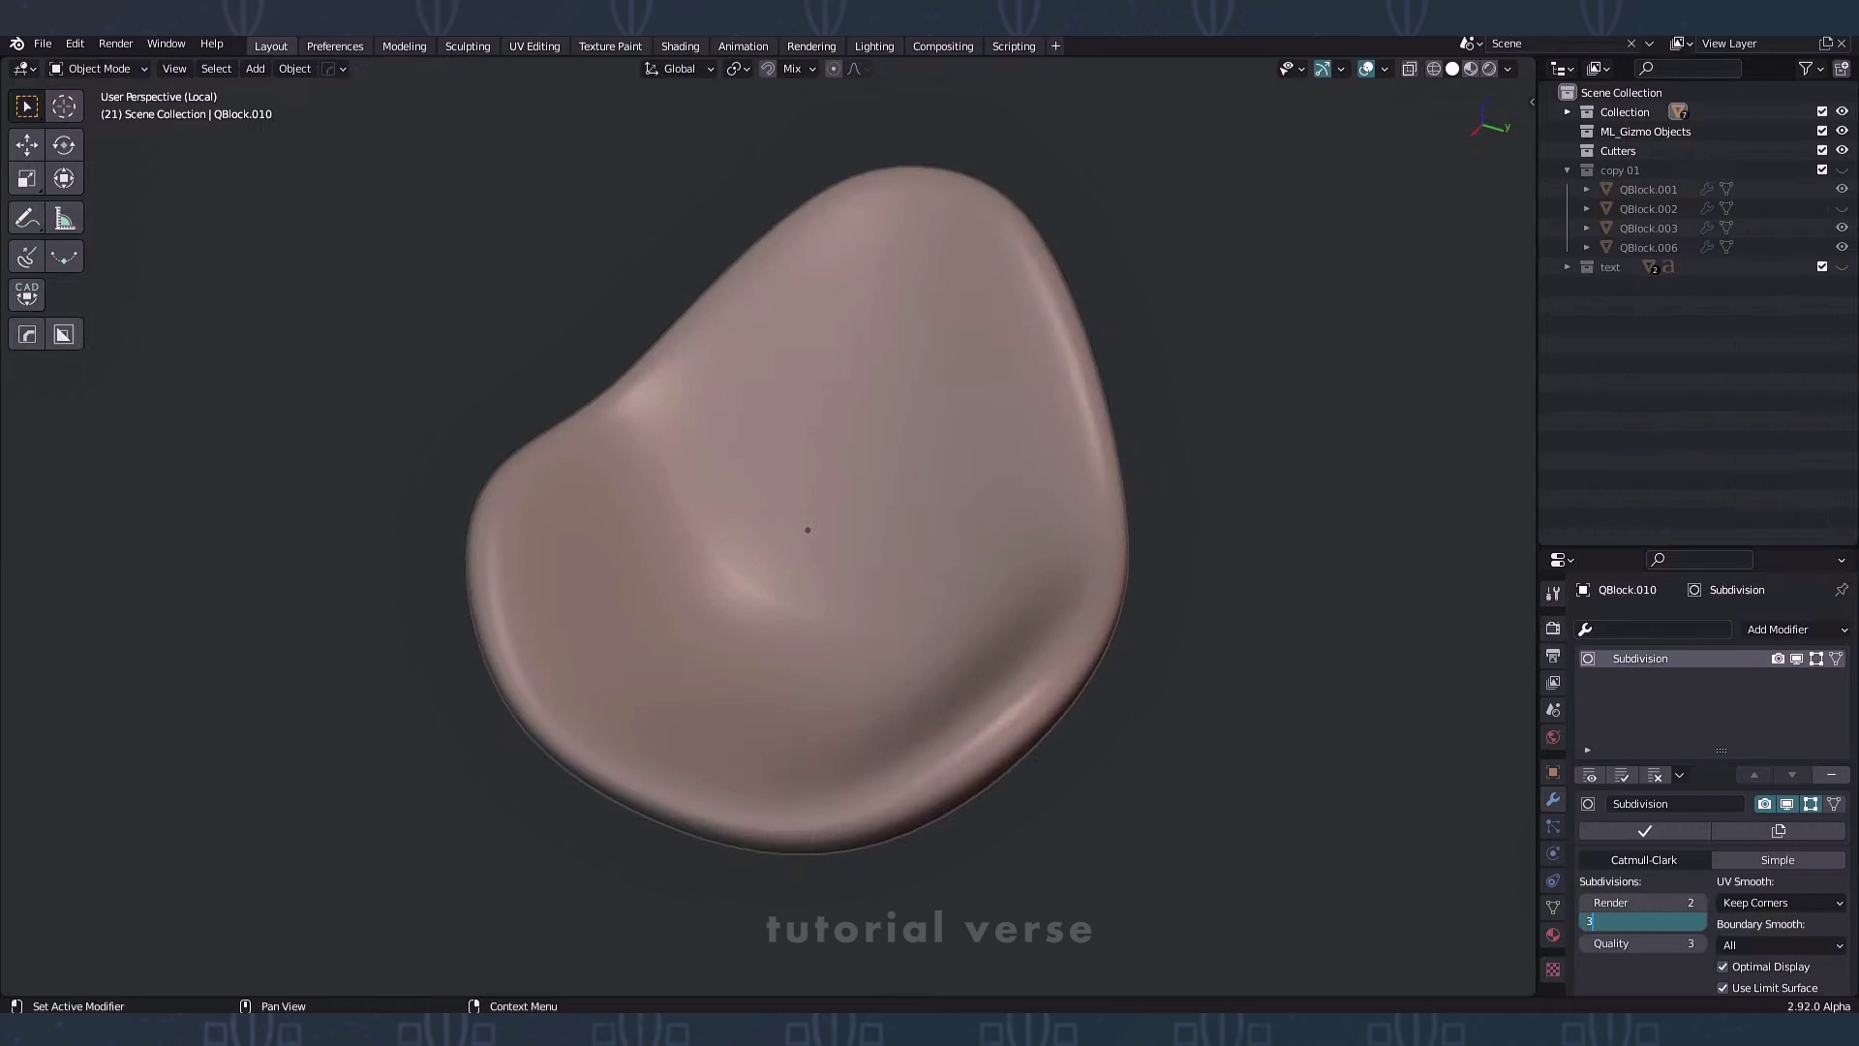
{"action": "left_click", "coordinate": [1644, 830]}
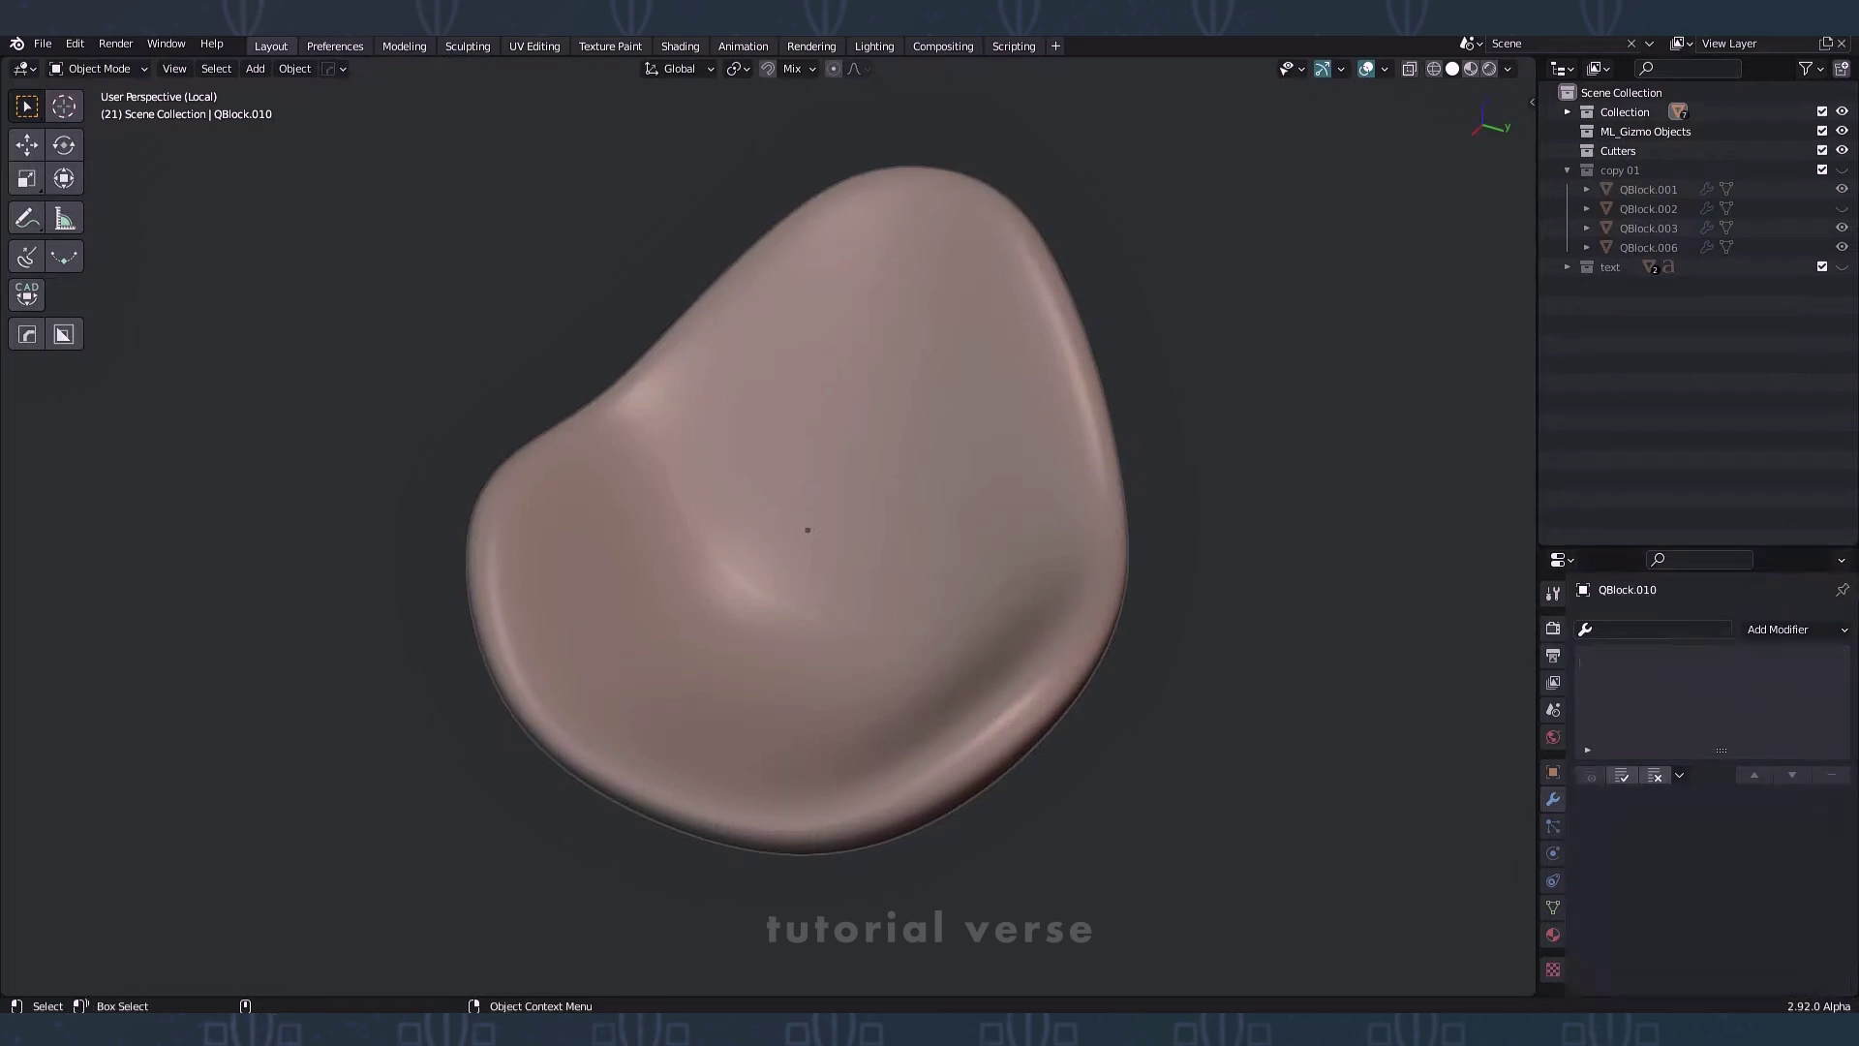
Step: Enter Sculpt Mode and create a face set from the Edit Mode selection of the two beveled strips
{"action": "left_click", "coordinate": [97, 68]}
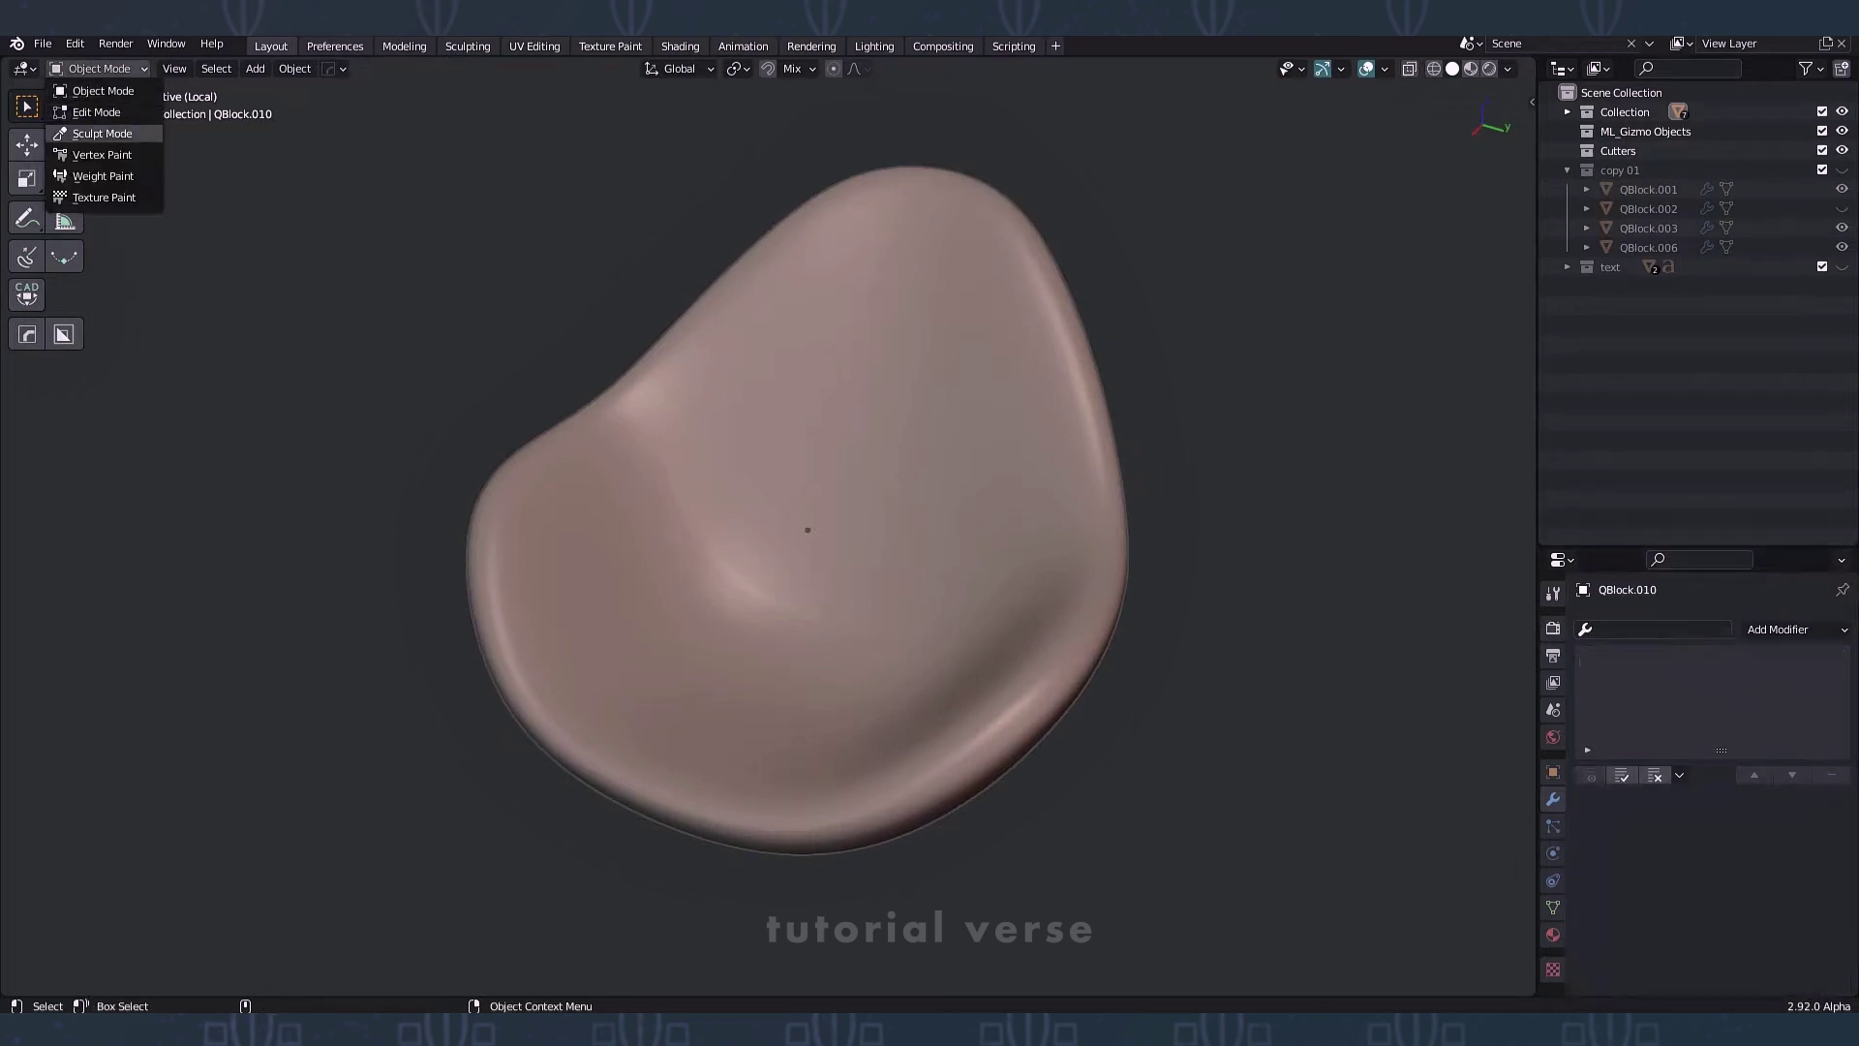
{"action": "left_click", "coordinate": [101, 132]}
{"action": "left_click", "coordinate": [309, 68]}
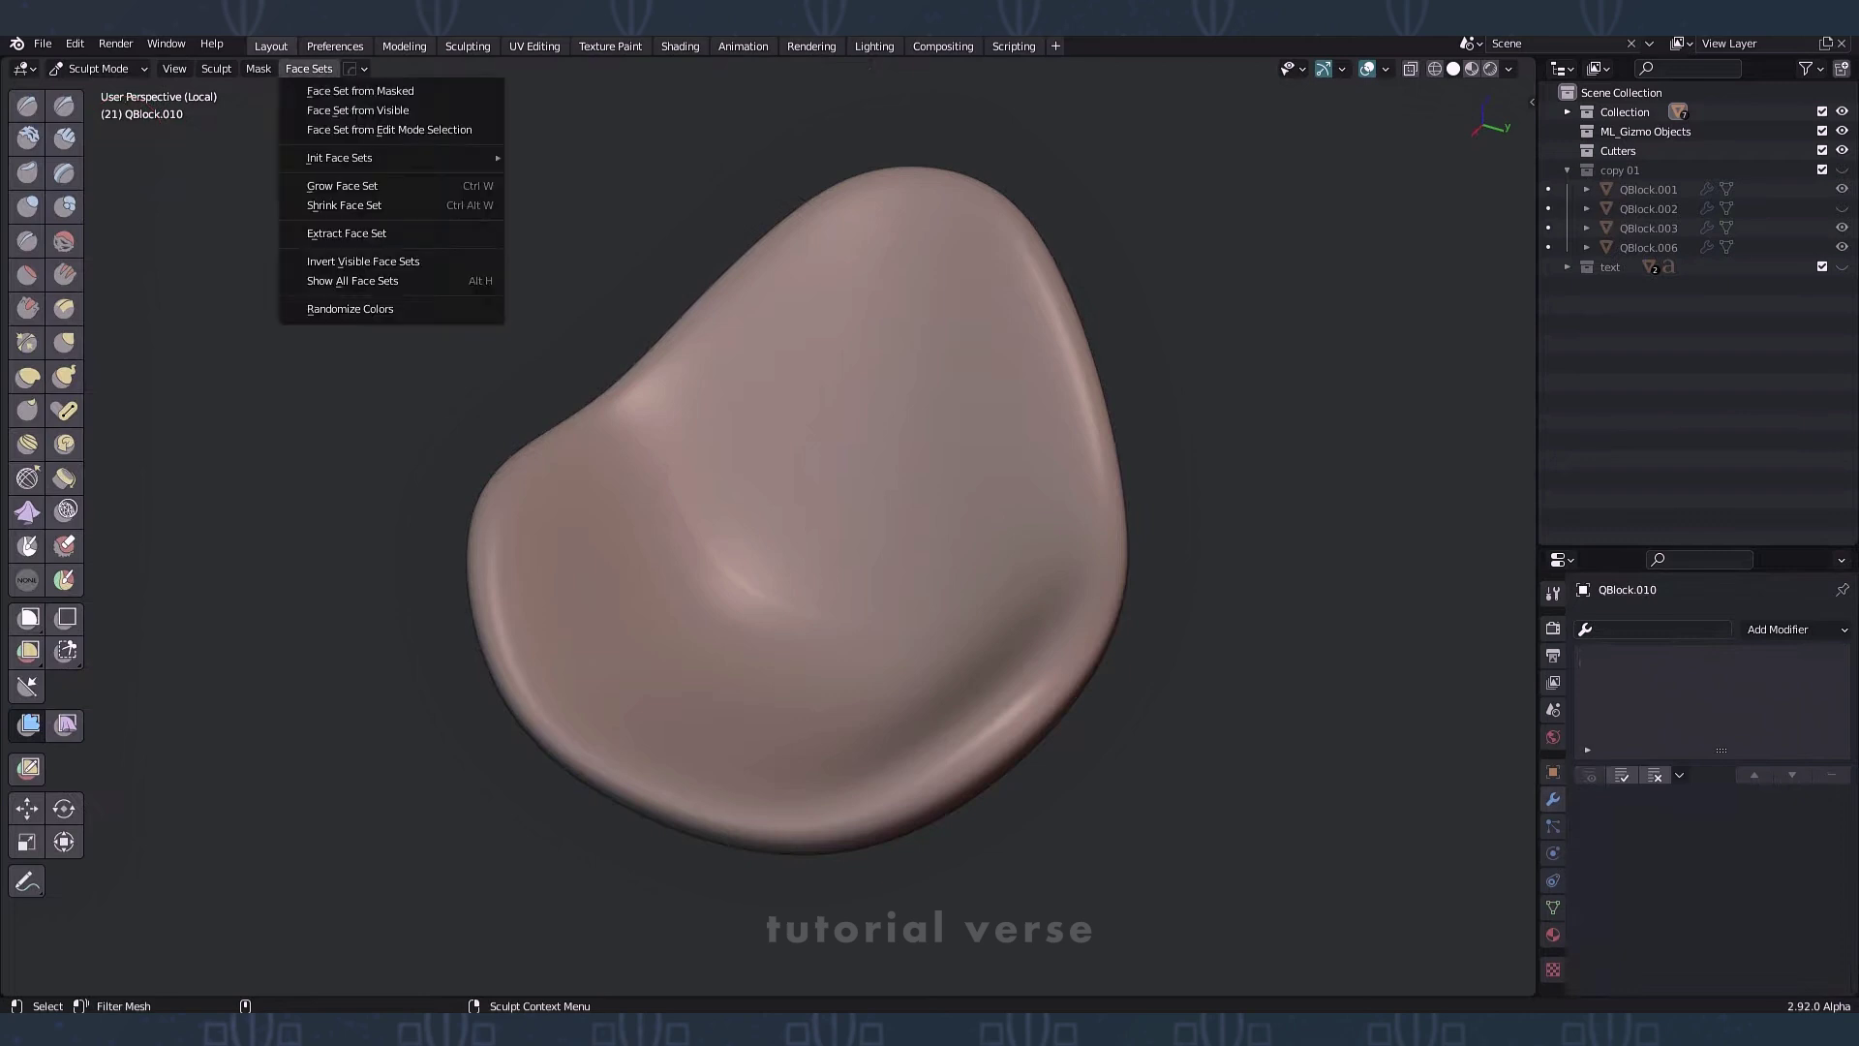
{"action": "left_click", "coordinate": [335, 129]}
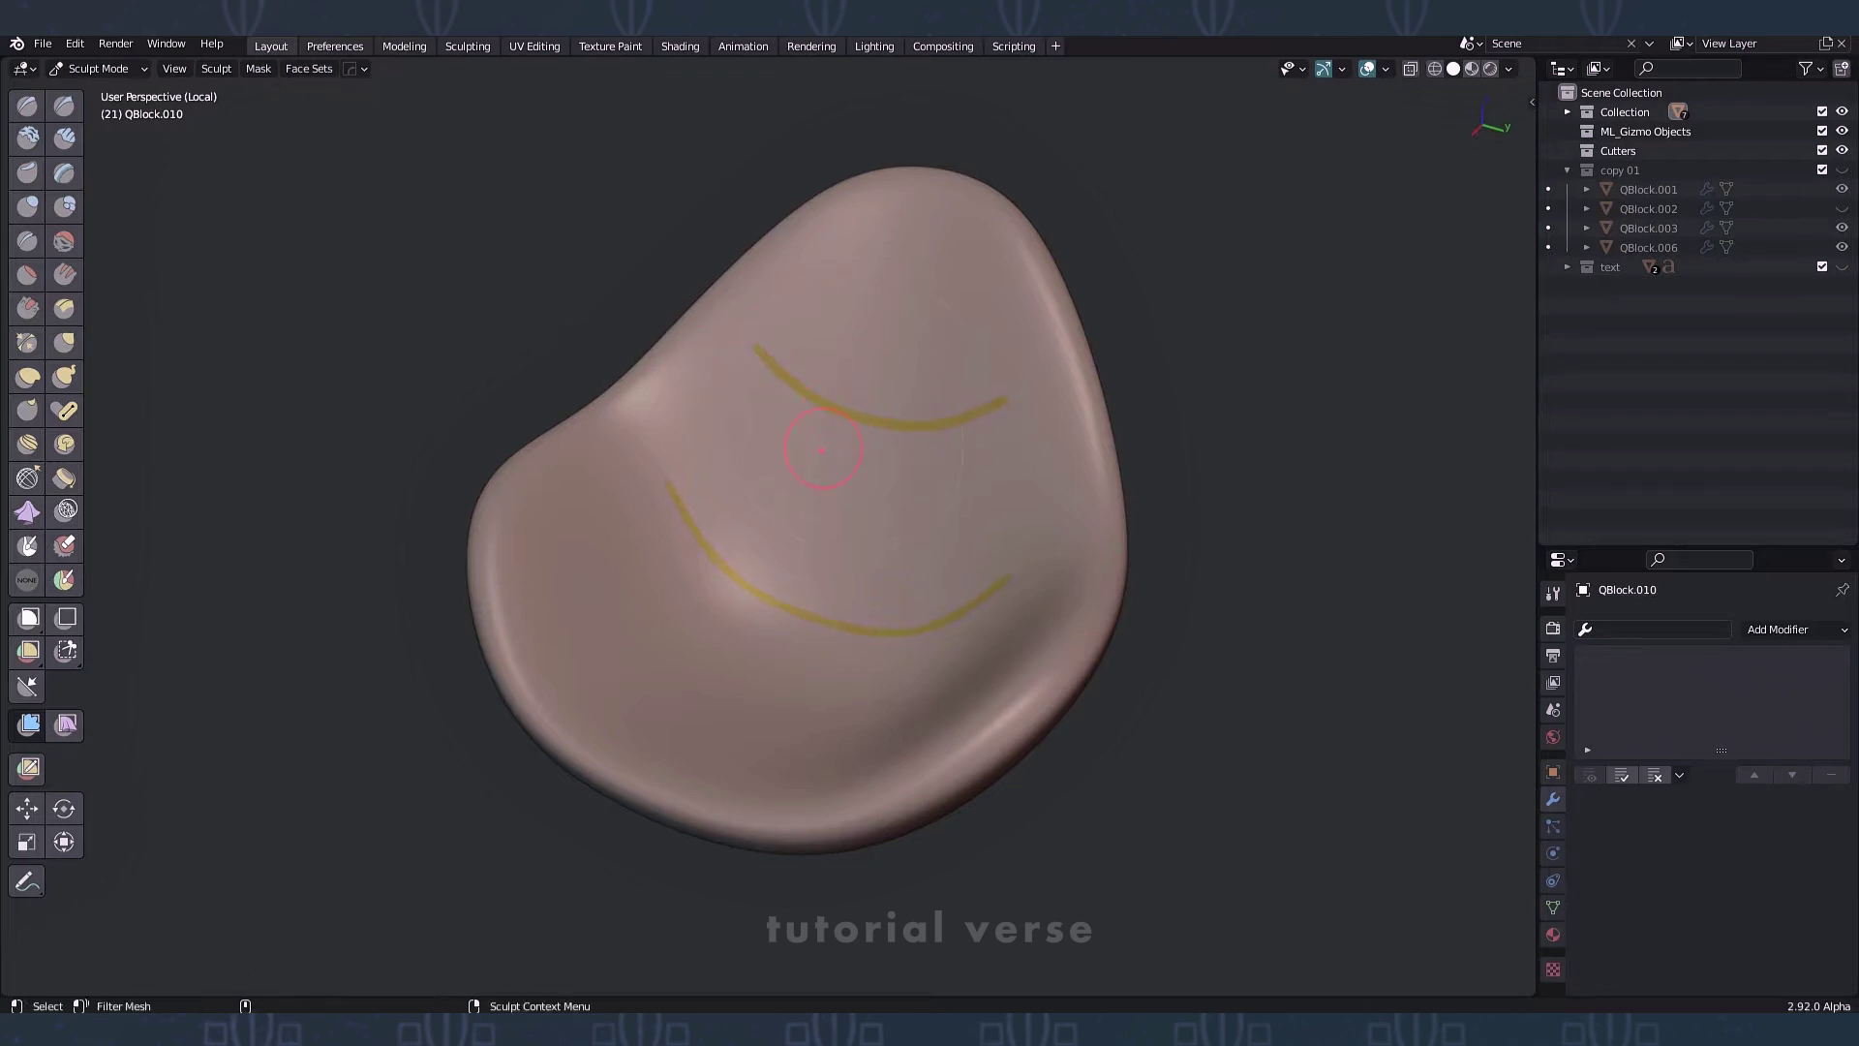
{"action": "mouse_move", "coordinate": [930, 523]}
{"action": "left_mouse_down", "text": "alt"}
{"action": "mouse_move", "coordinate": [997, 523]}
{"action": "mouse_move", "coordinate": [928, 523]}
{"action": "left_mouse_up", "text": "alt"}
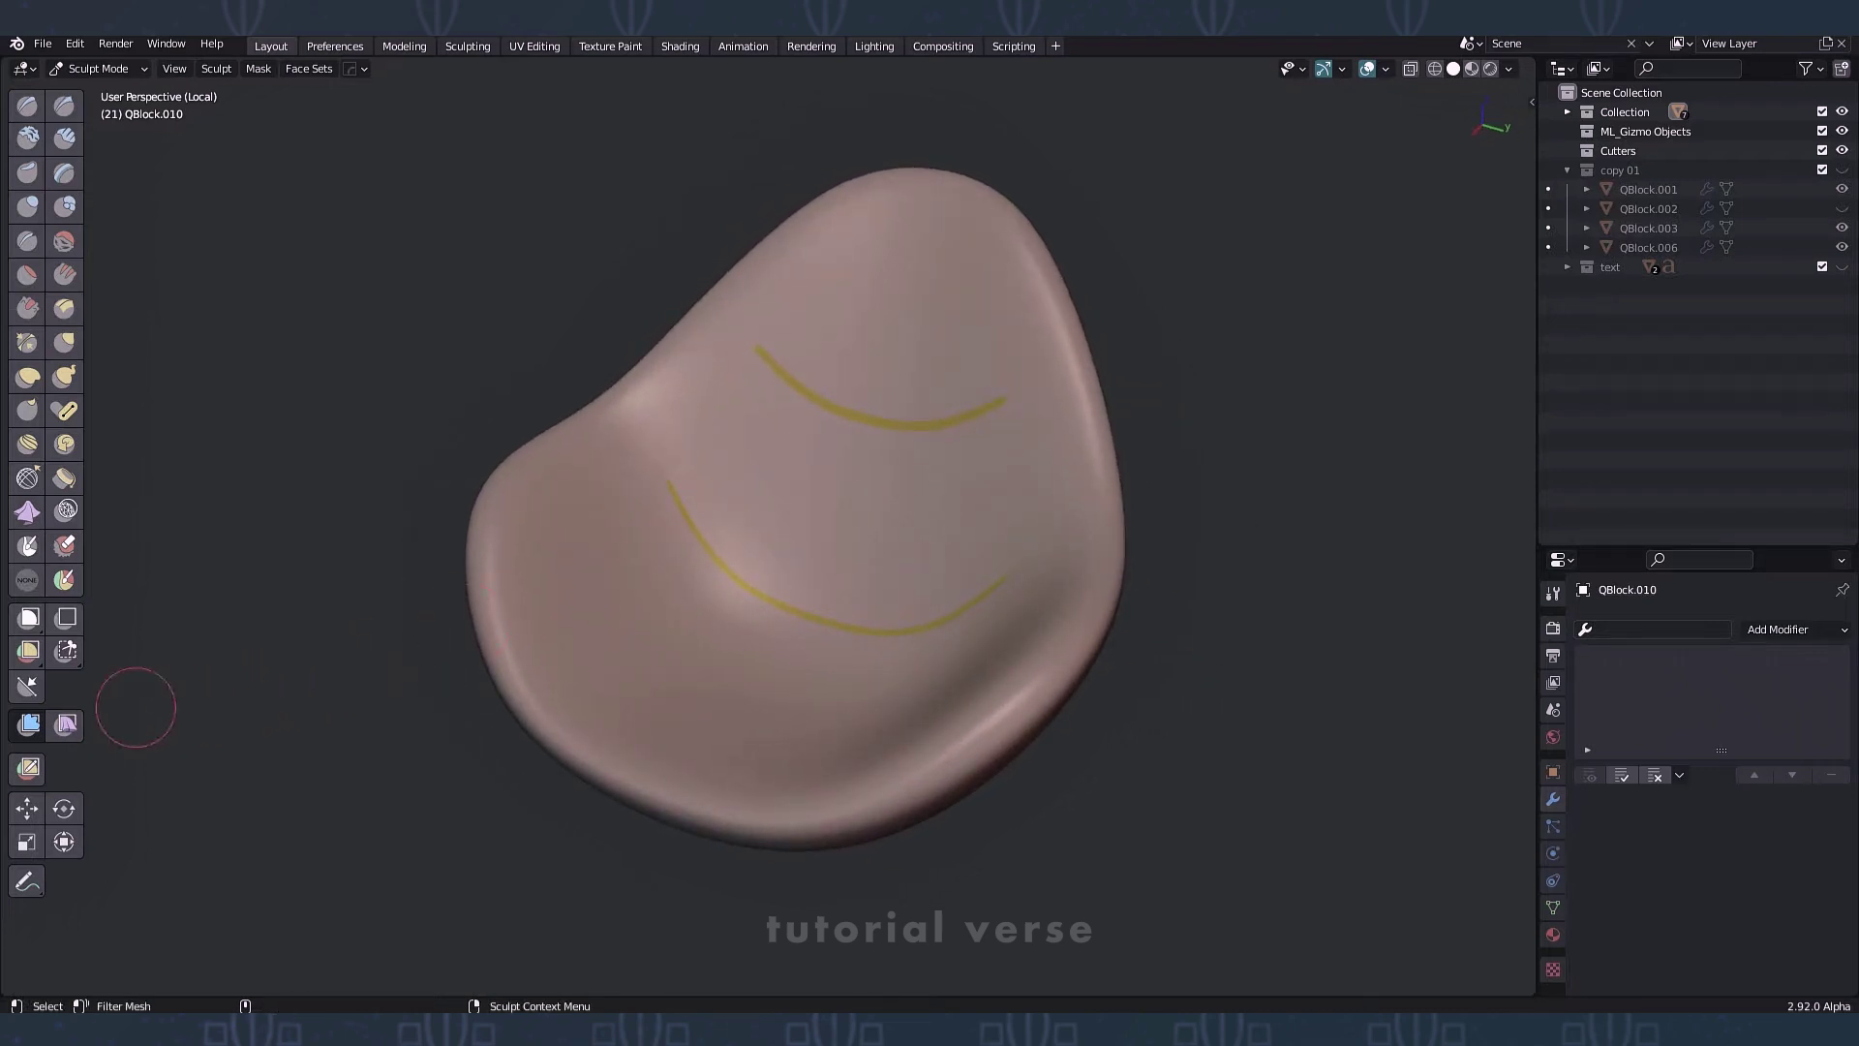
Step: Inflate the chair with the Cloth Filter, keeping the strip face set fixed, to form puffy cushions with fabric wrinkles
{"action": "left_click", "coordinate": [65, 724]}
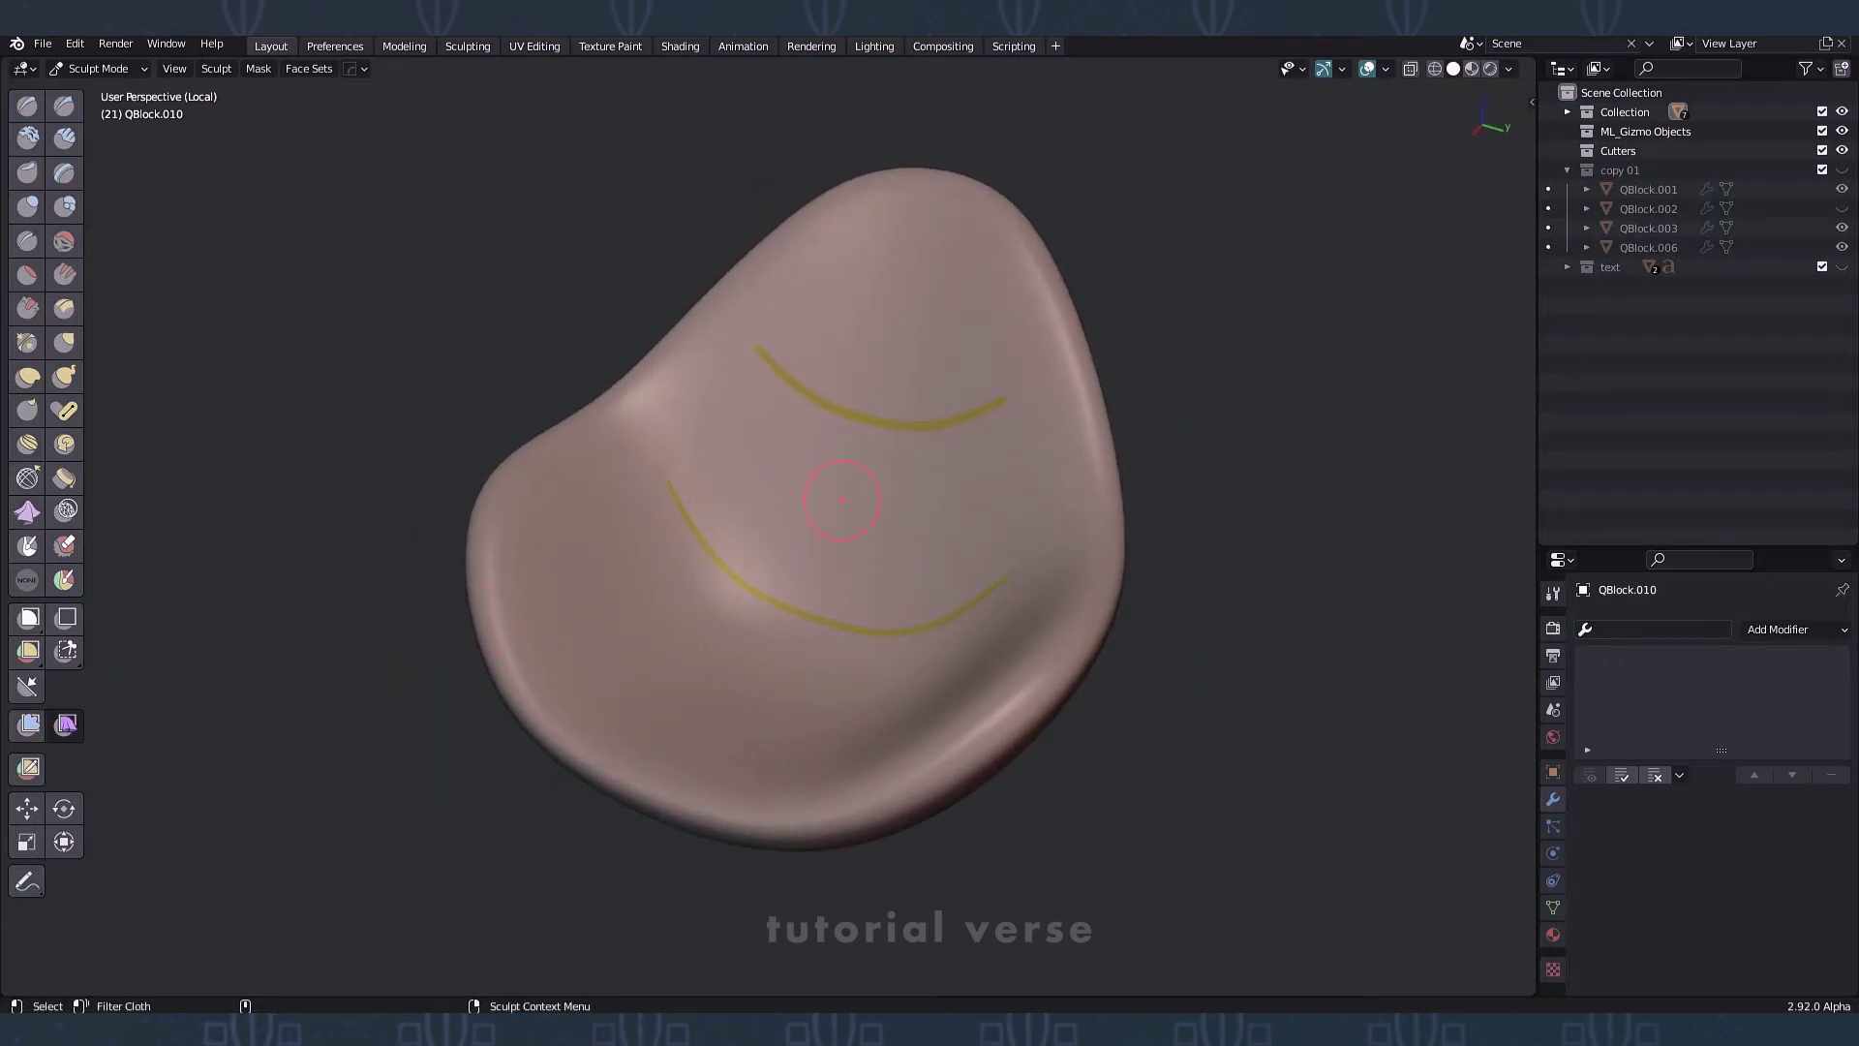
{"action": "key", "text": "n"}
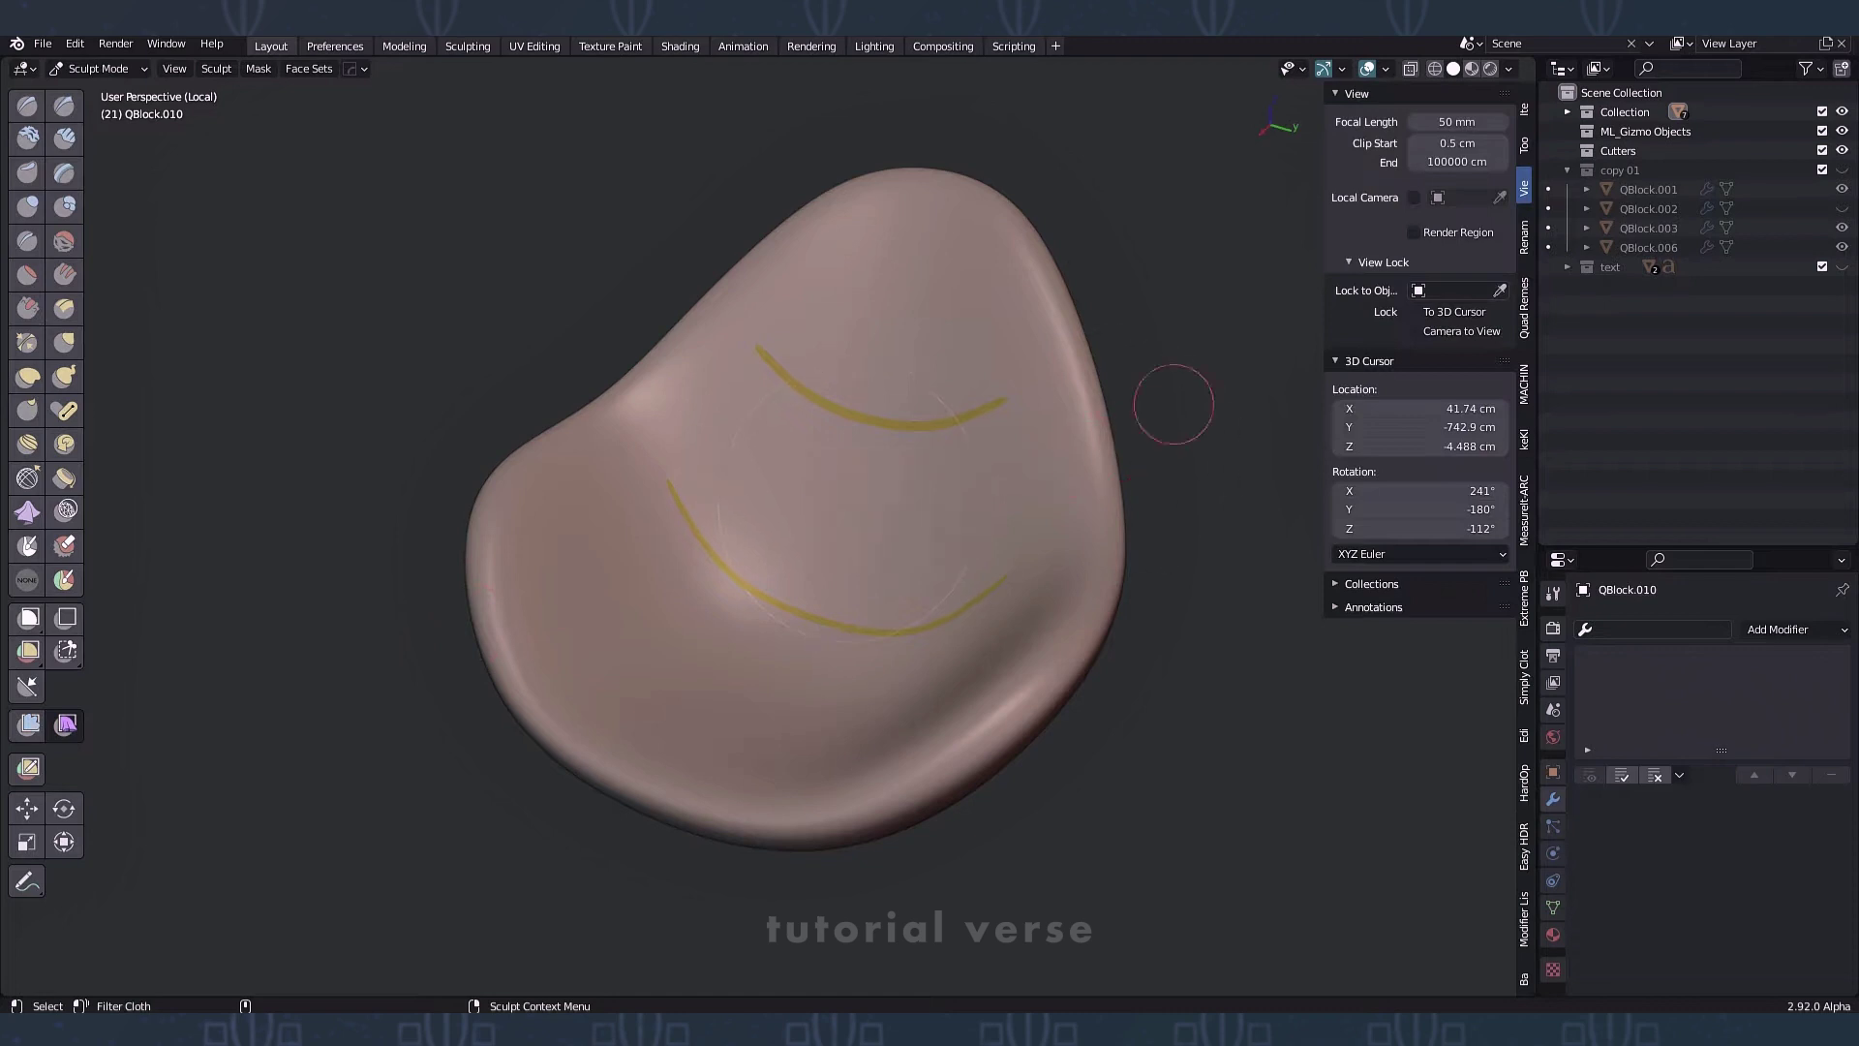
{"action": "left_click", "coordinate": [1524, 145]}
{"action": "left_click", "coordinate": [1457, 151]}
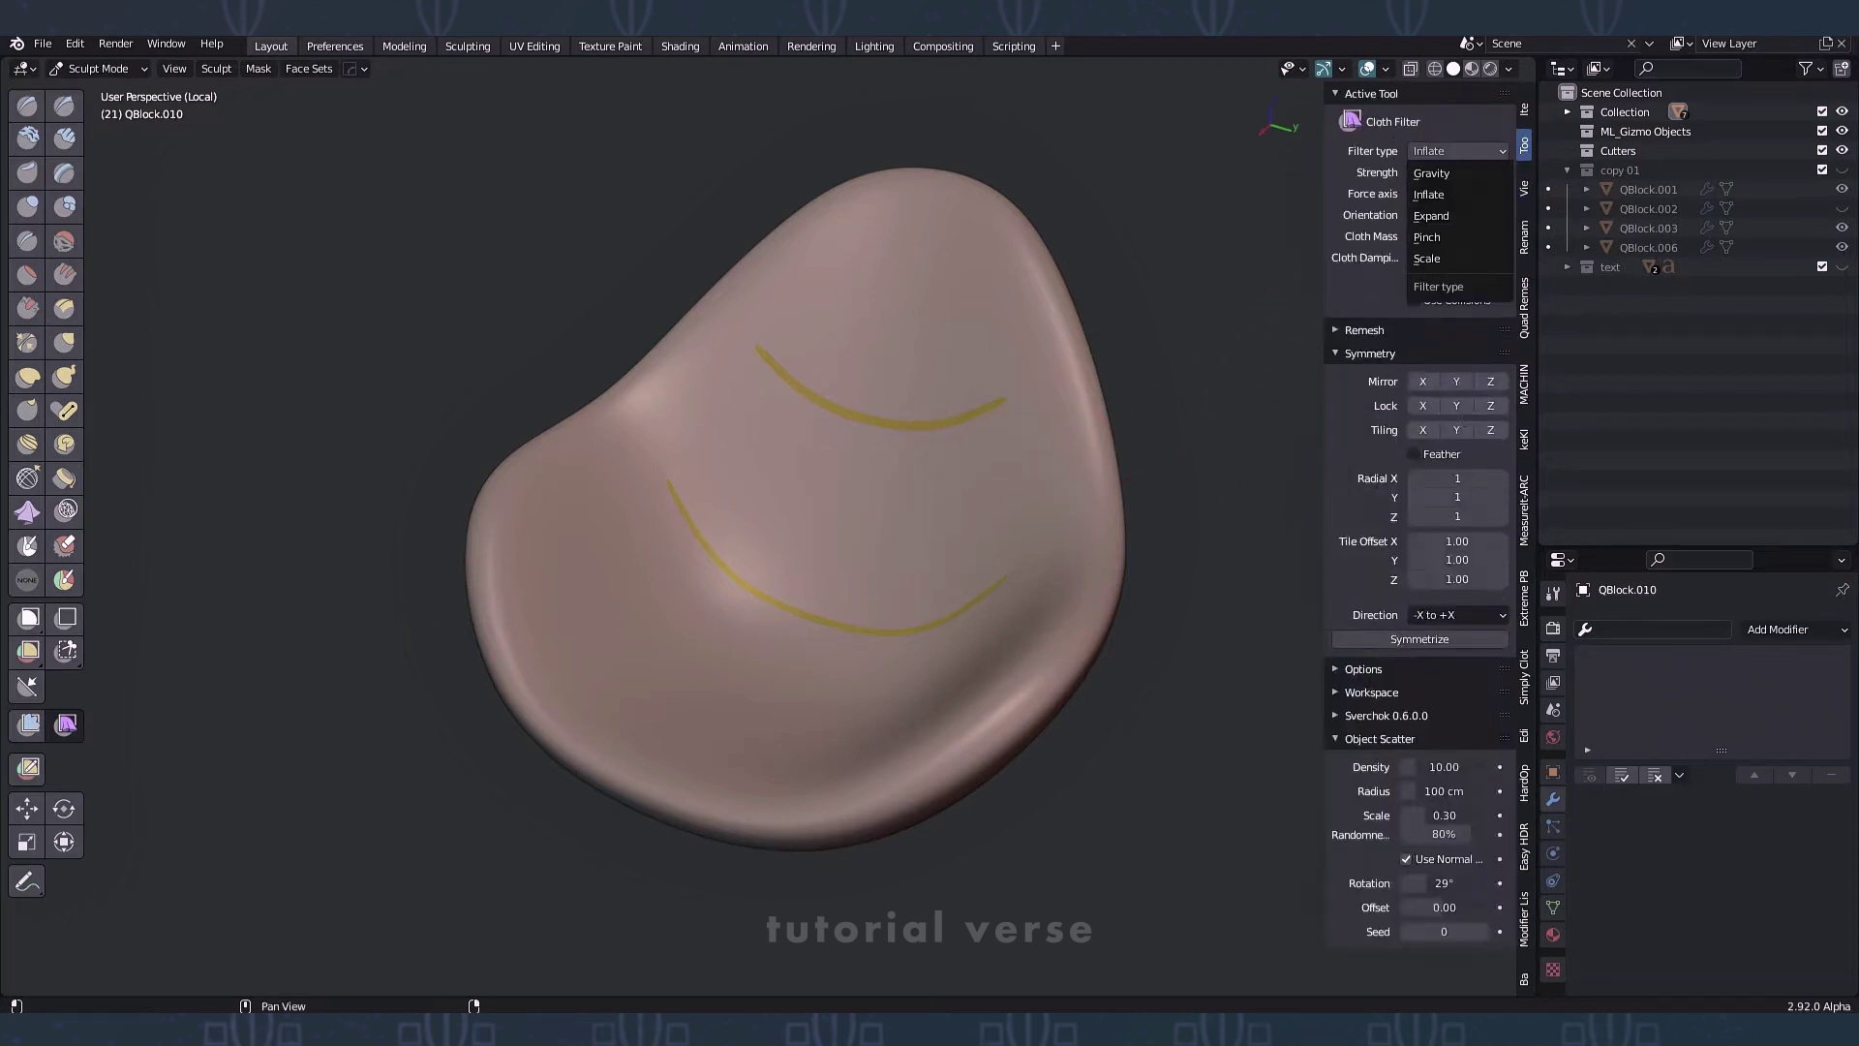
{"action": "key", "text": "Escape"}
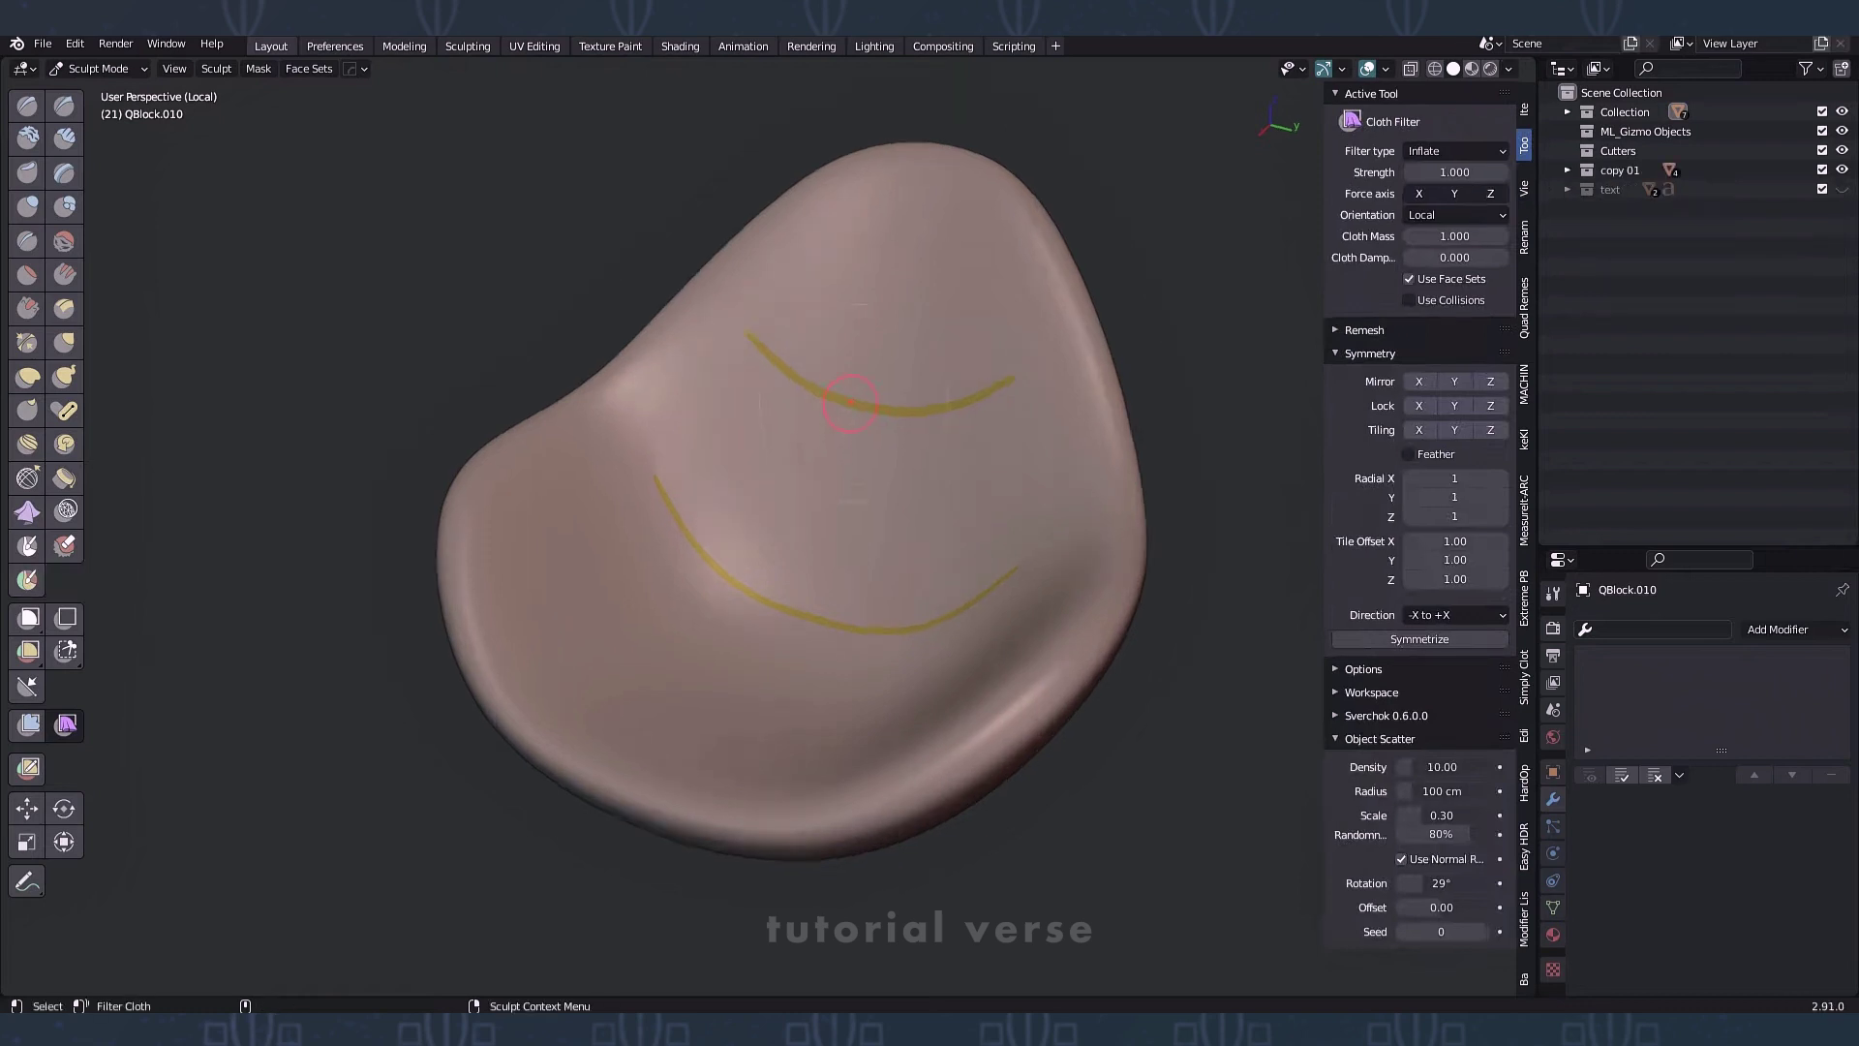
{"action": "left_click_drag", "start_coordinate": [819, 403], "coordinate": [672, 409]}
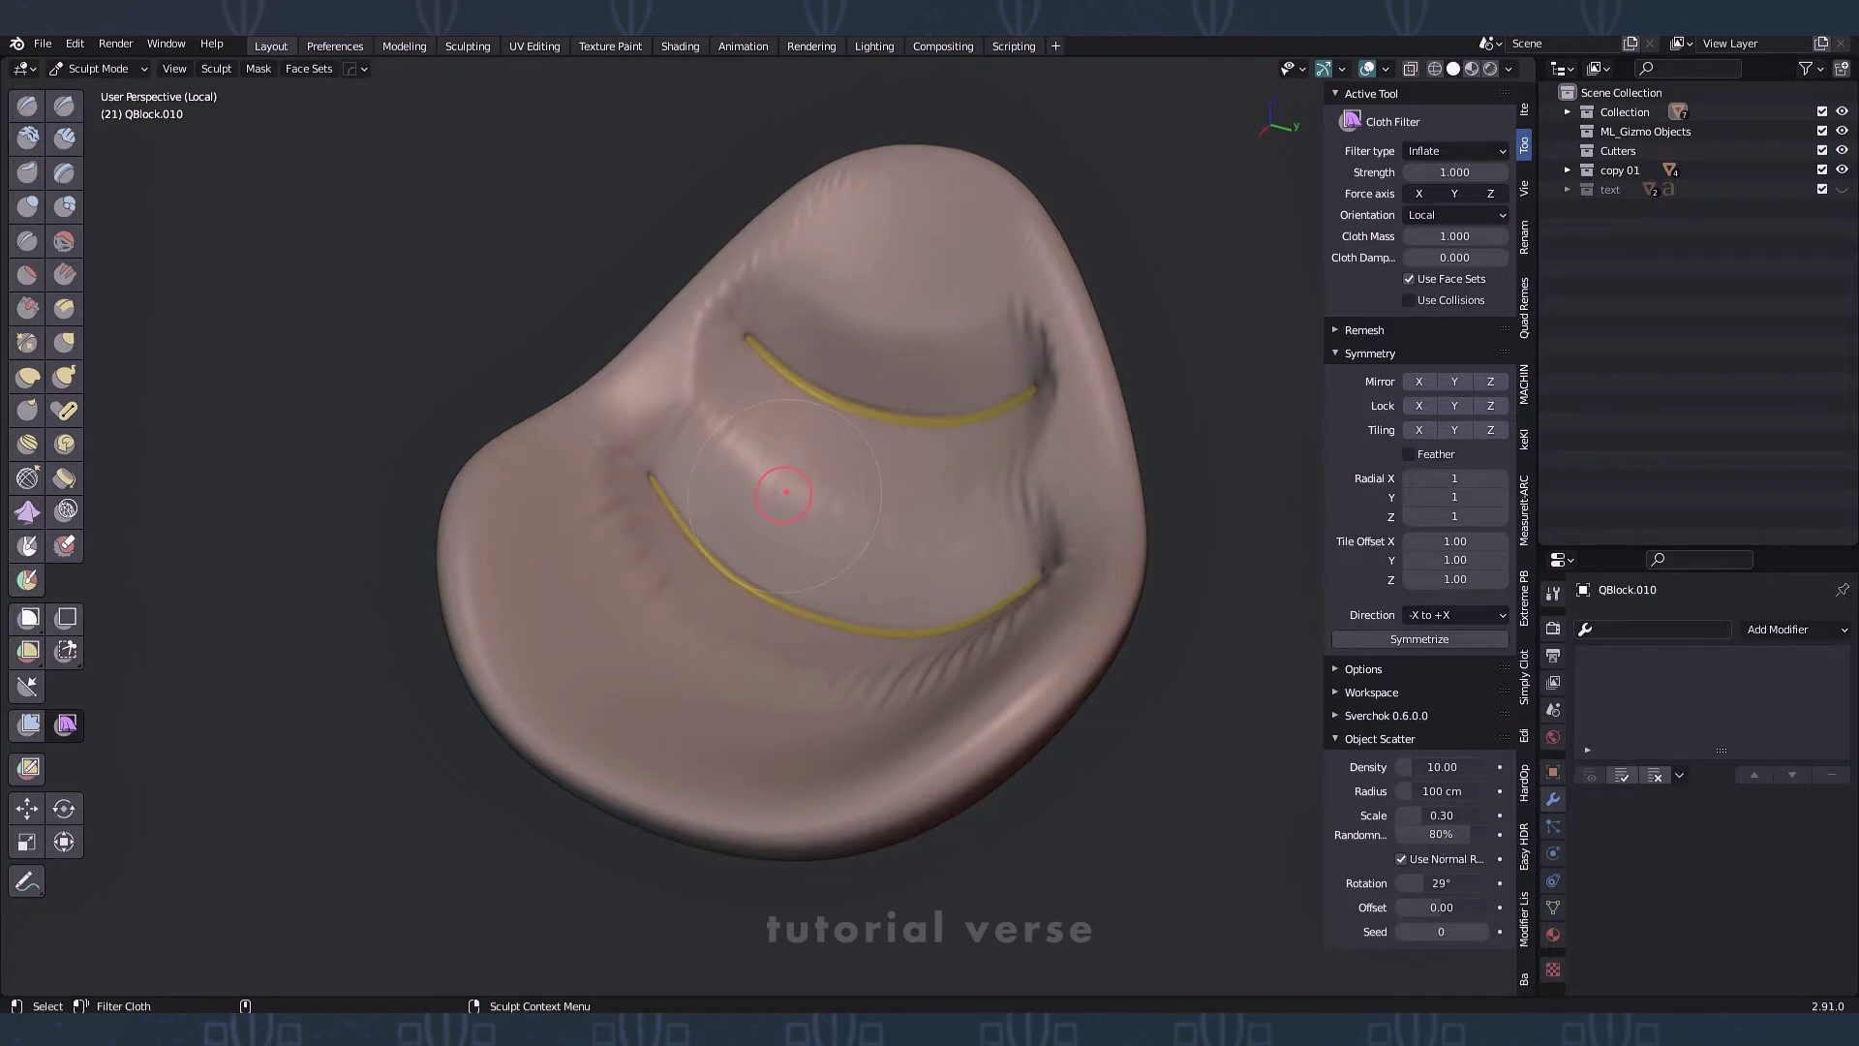
{"action": "left_click_drag", "start_coordinate": [806, 496], "coordinate": [842, 497]}
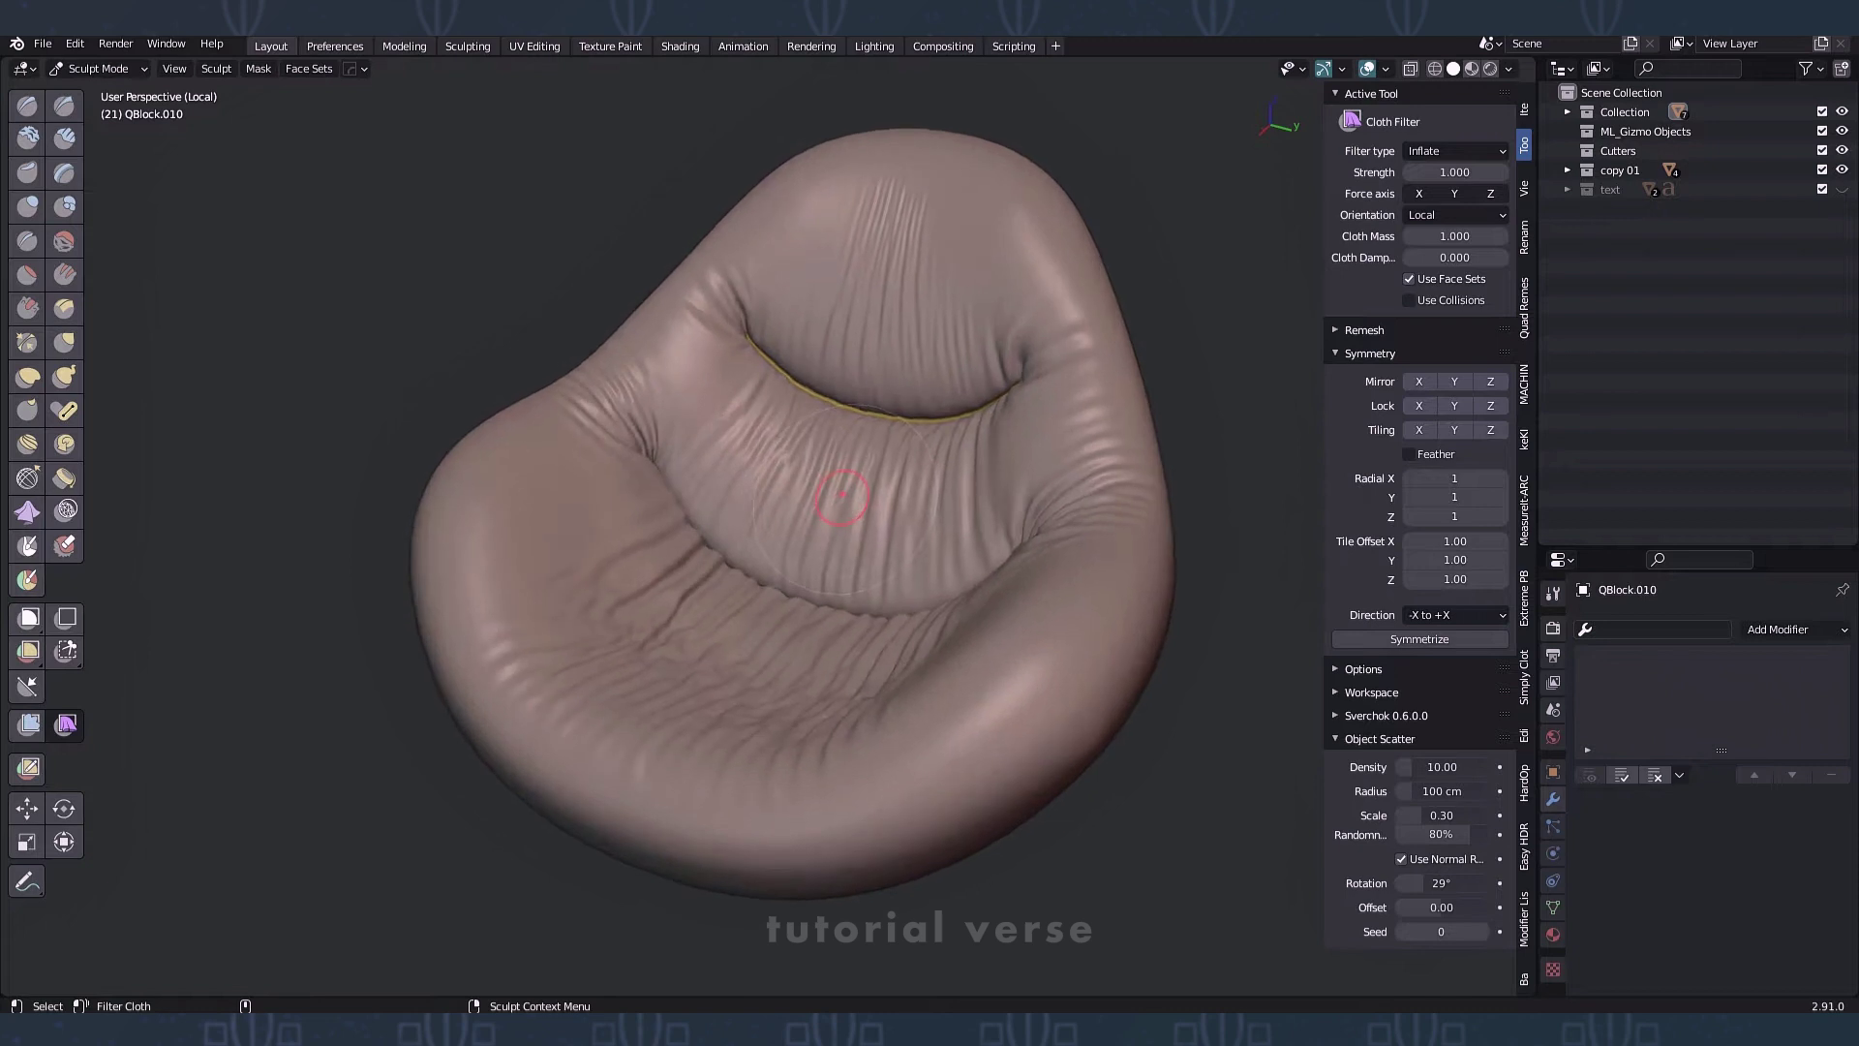
Step: Soften the cushion wrinkles using the Mesh Filter with filter type Surface Smooth
{"action": "left_click", "coordinate": [27, 724]}
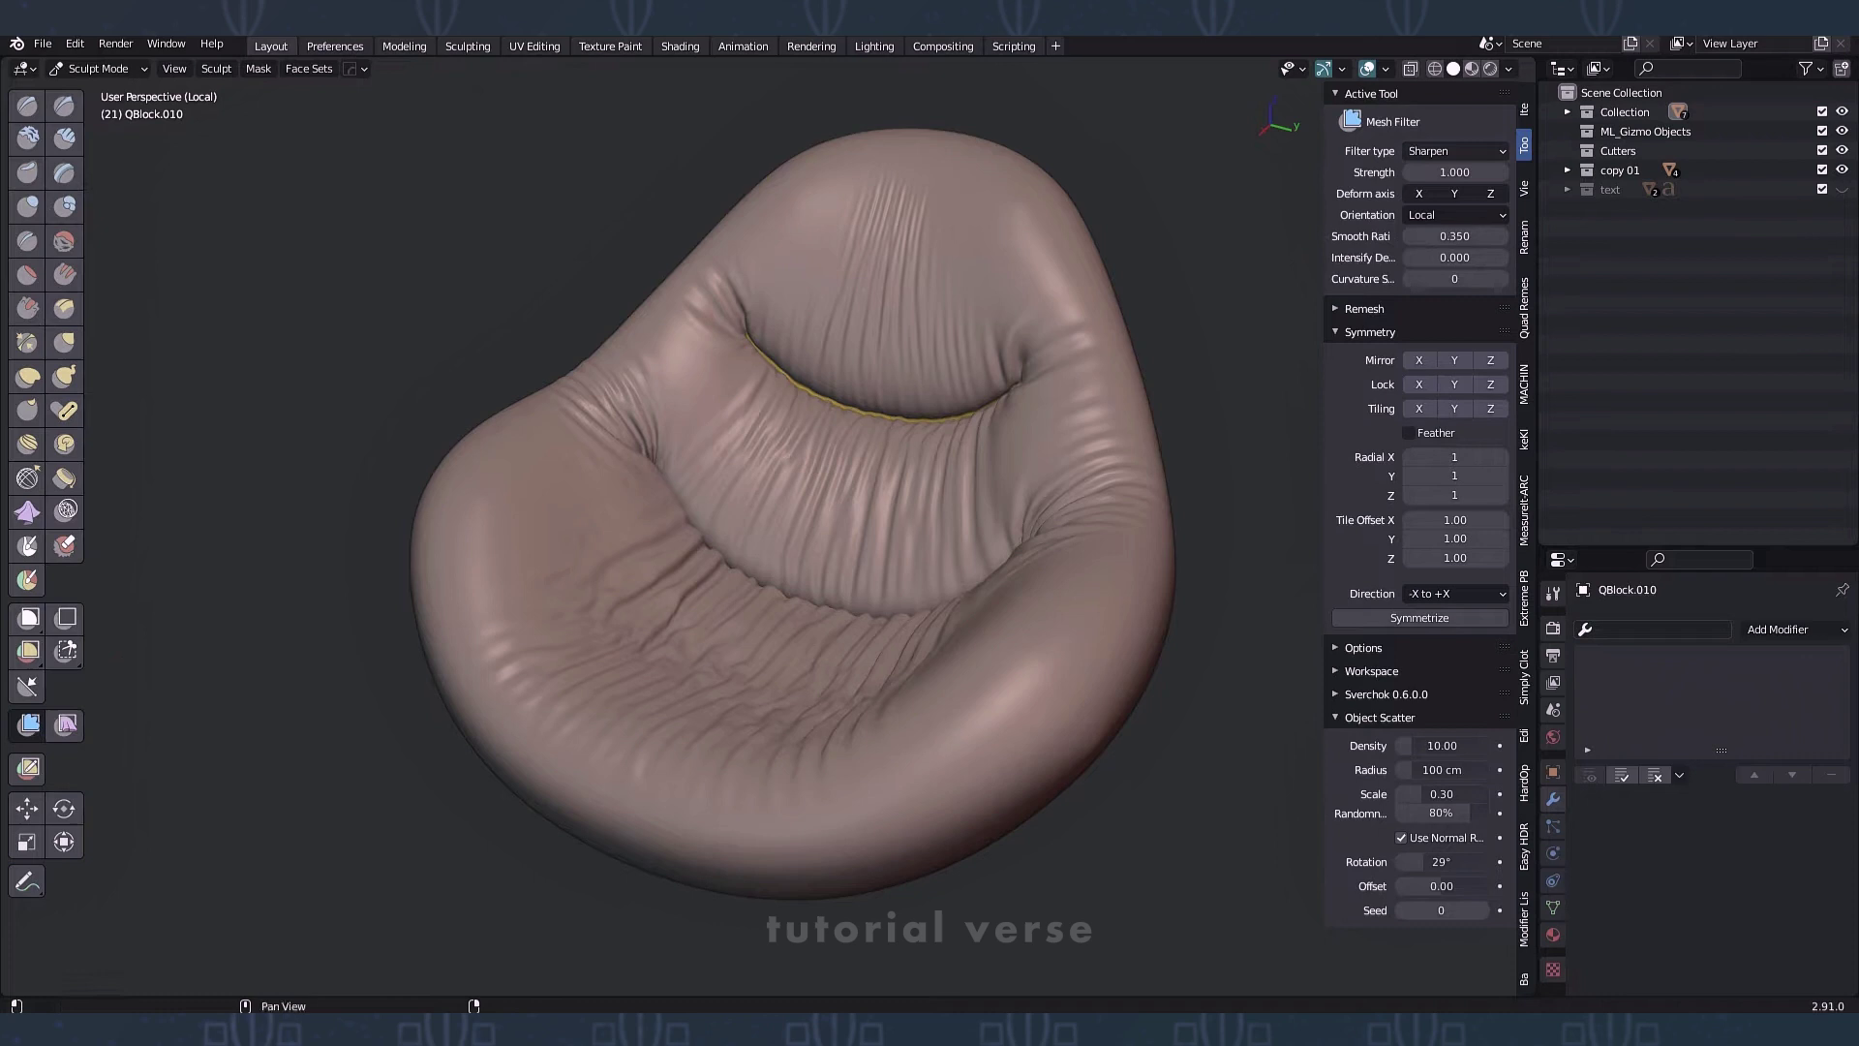
{"action": "left_click", "coordinate": [1455, 151]}
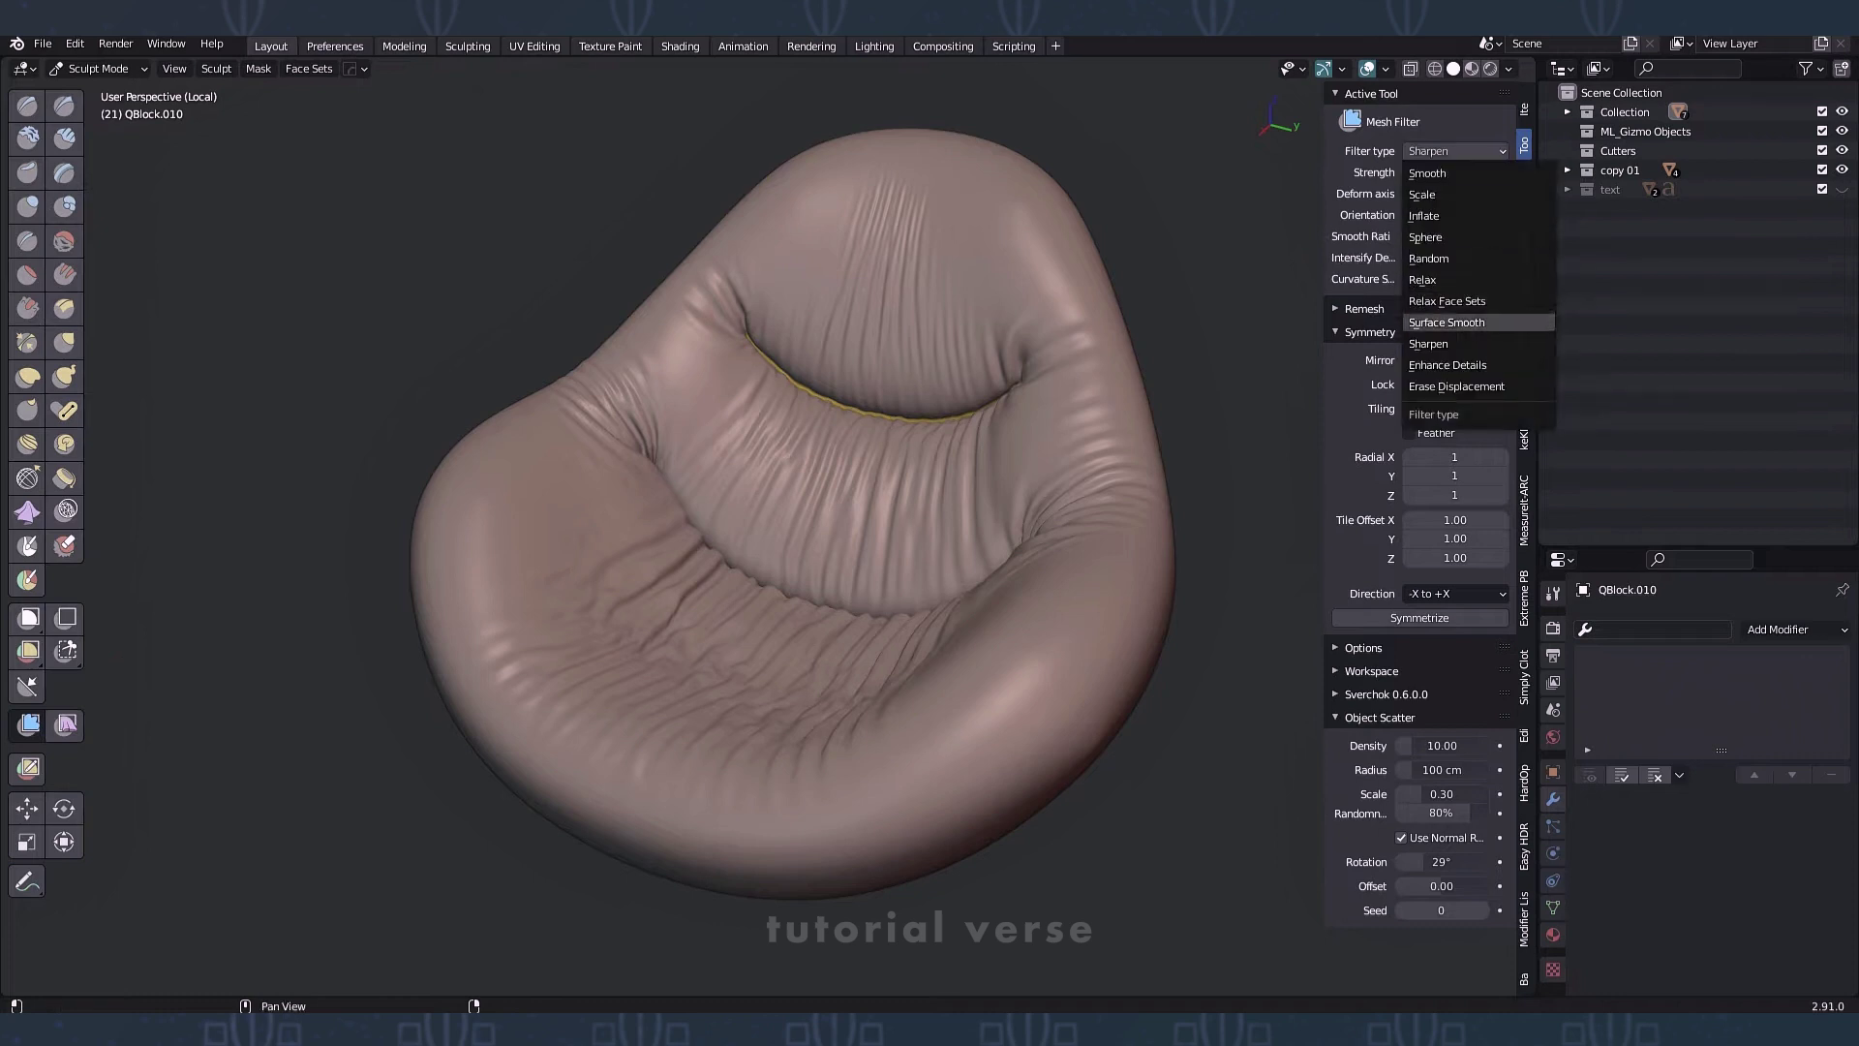
{"action": "left_click", "coordinate": [1446, 322]}
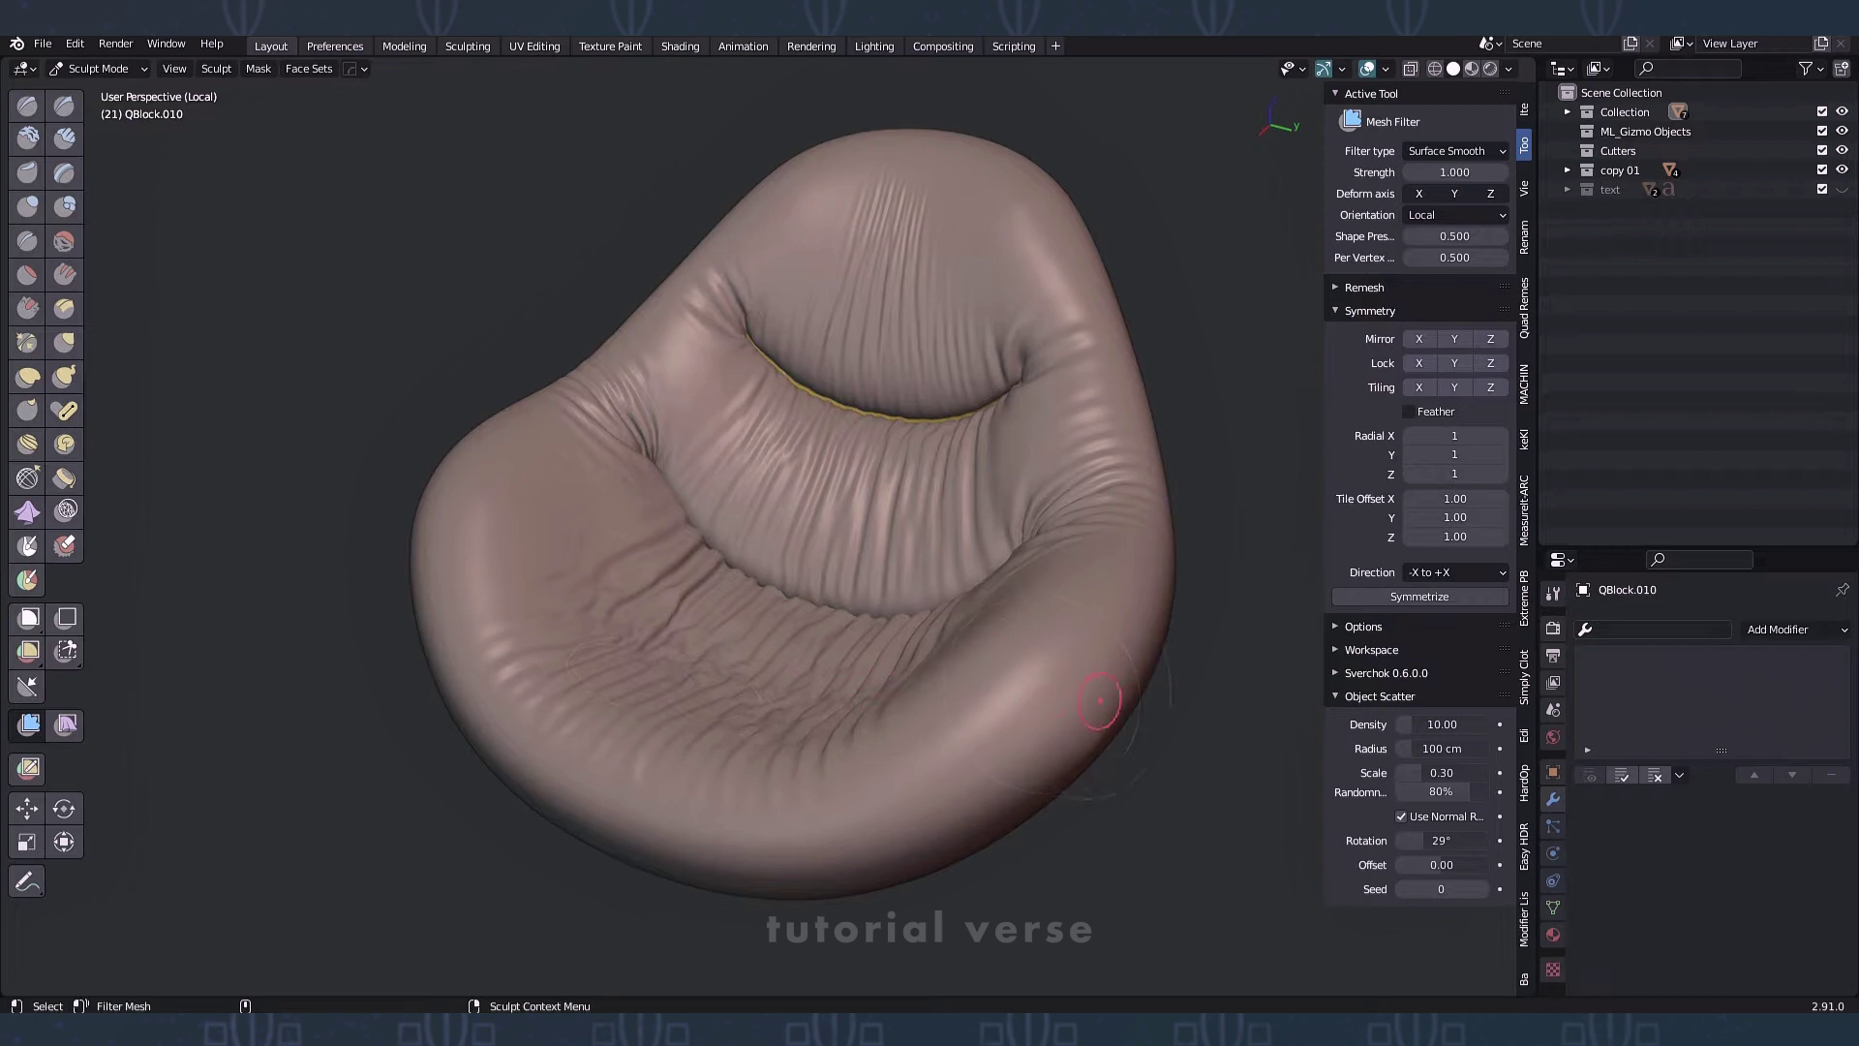
{"action": "left_click_drag", "start_coordinate": [1200, 714], "coordinate": [1076, 611]}
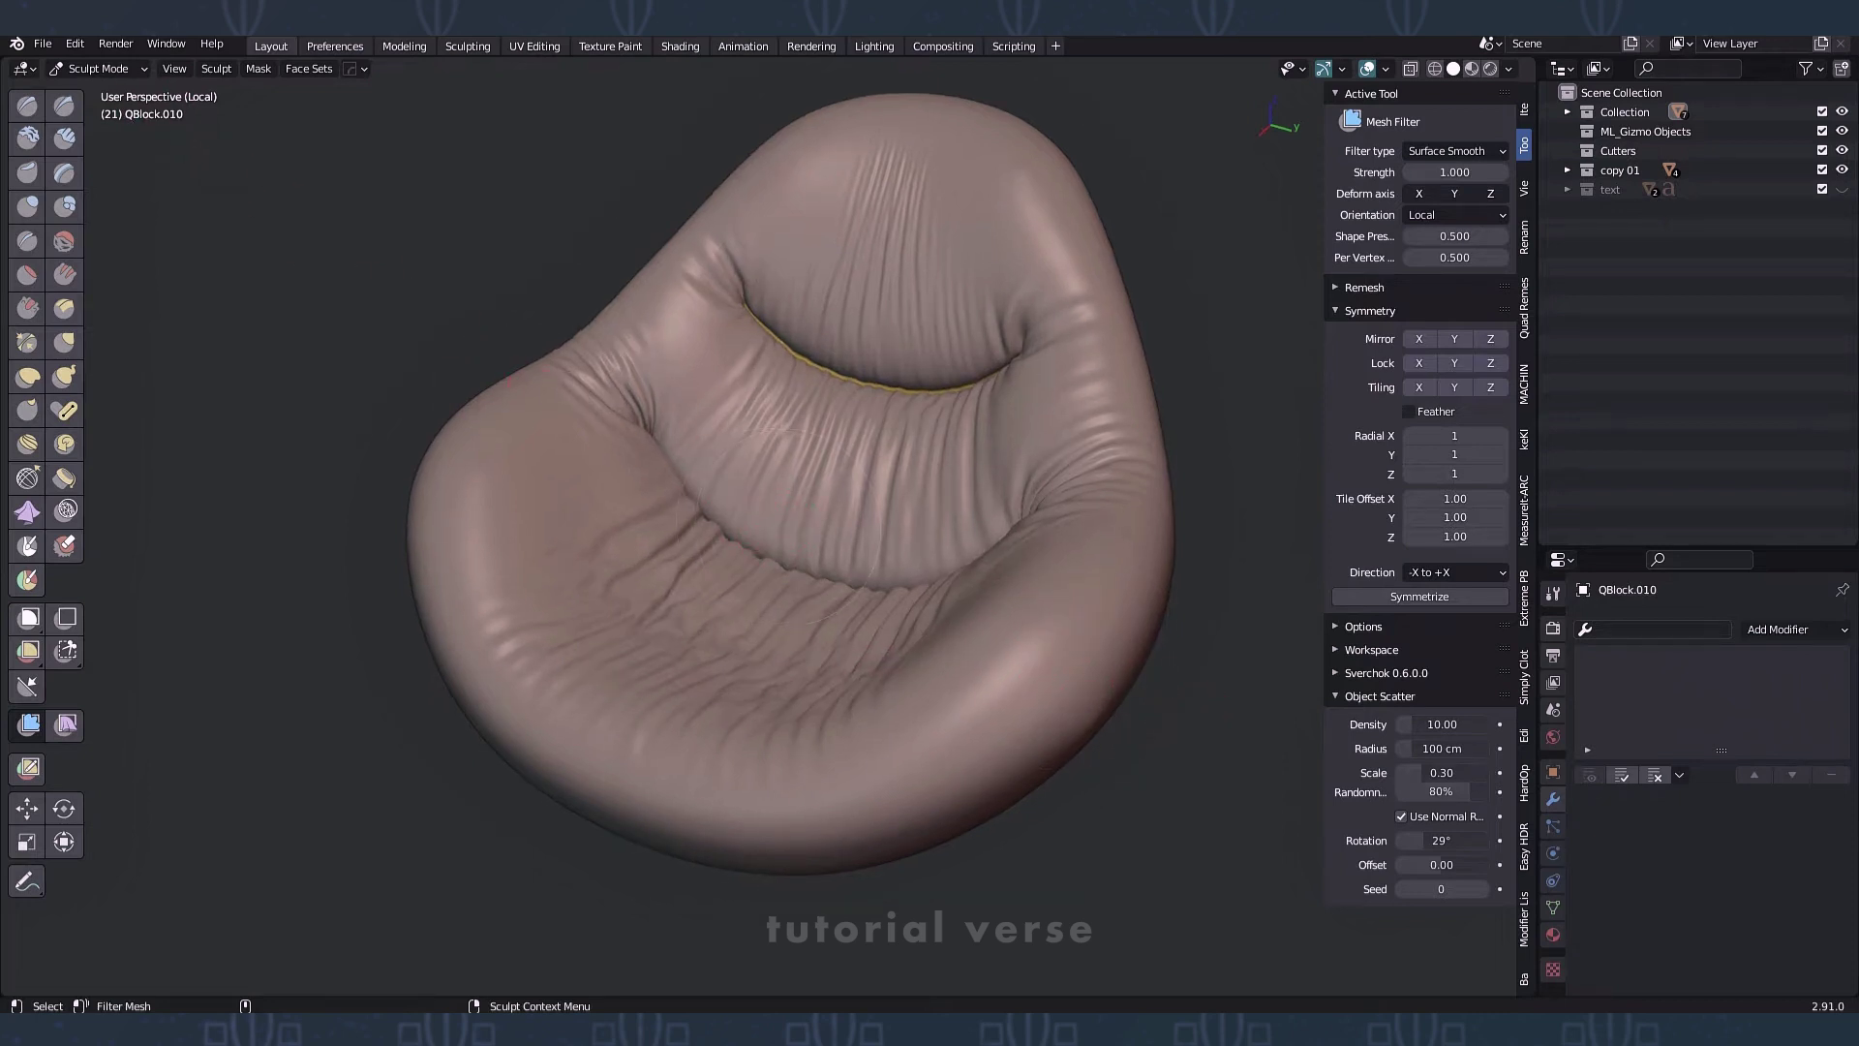
Step: Return to Object Mode and set viewport shading to the dark metallic matcap with orange highlights, with cavity enabled and its type Both
{"action": "left_click", "coordinate": [97, 69]}
{"action": "left_click", "coordinate": [102, 91]}
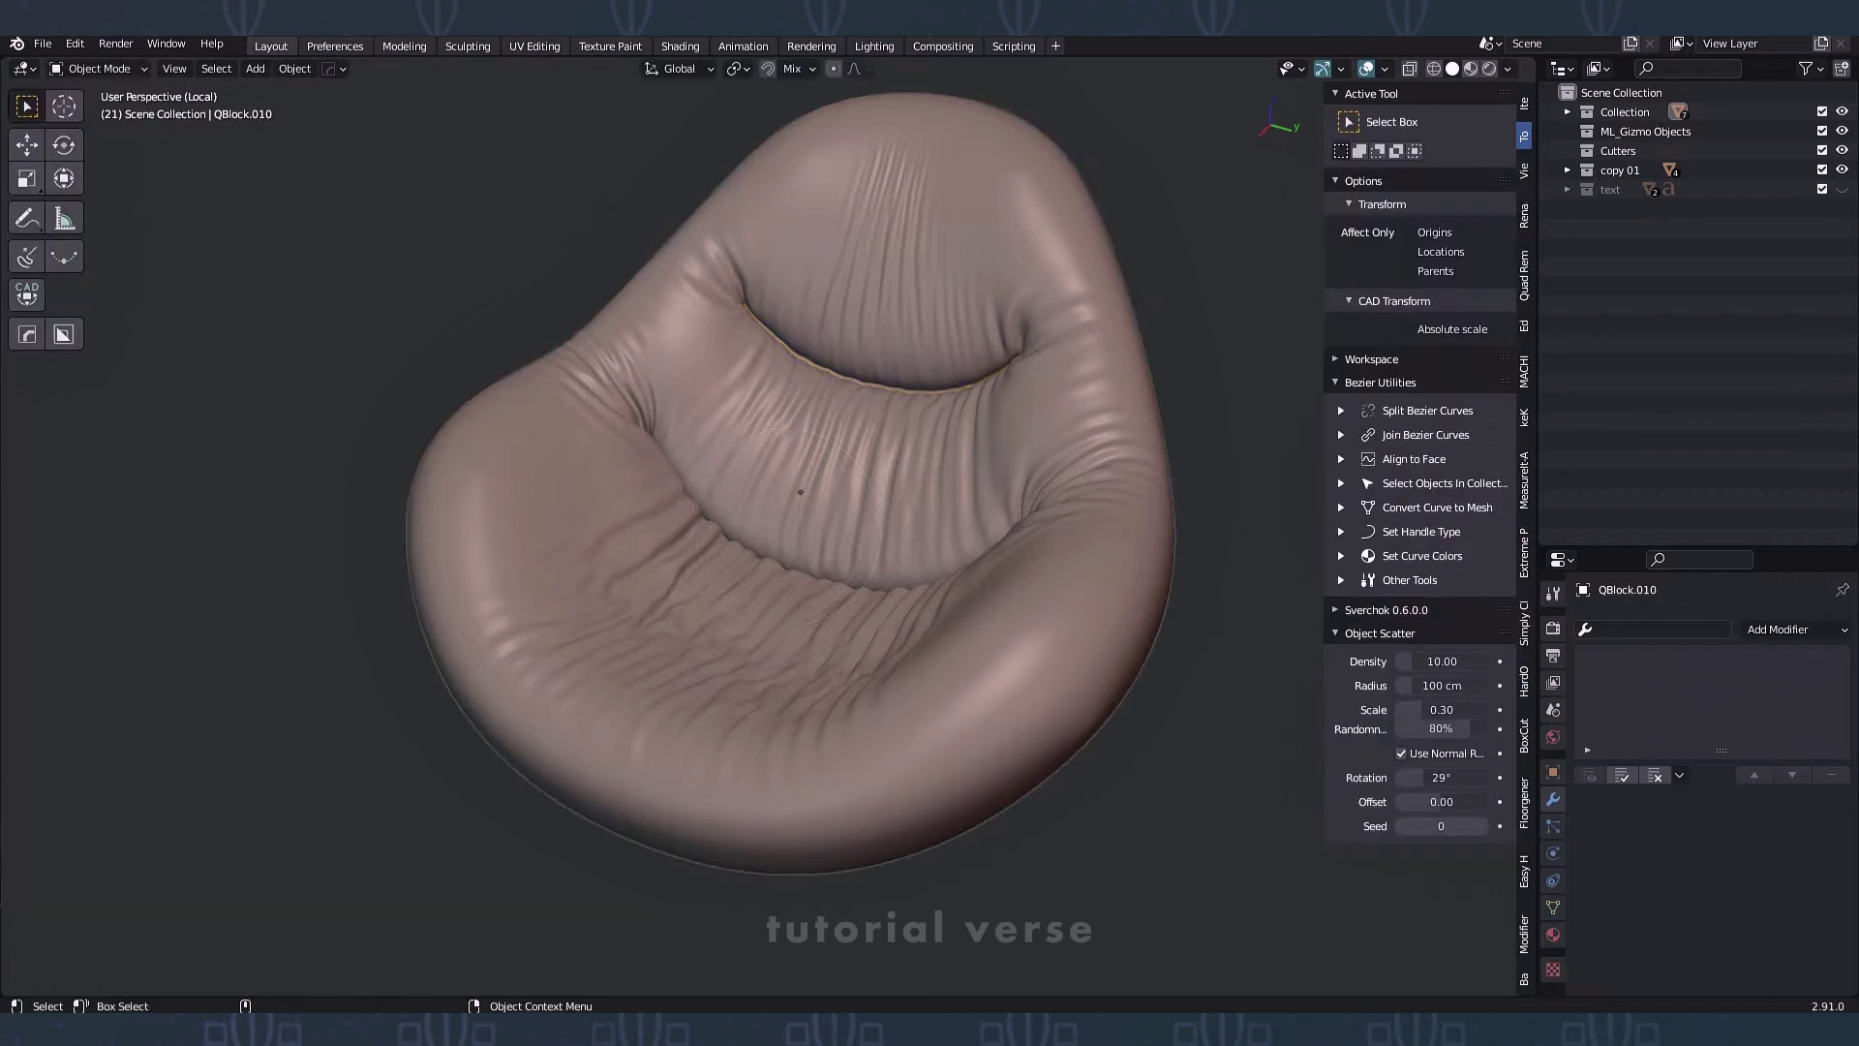
{"action": "left_click", "coordinate": [1506, 69]}
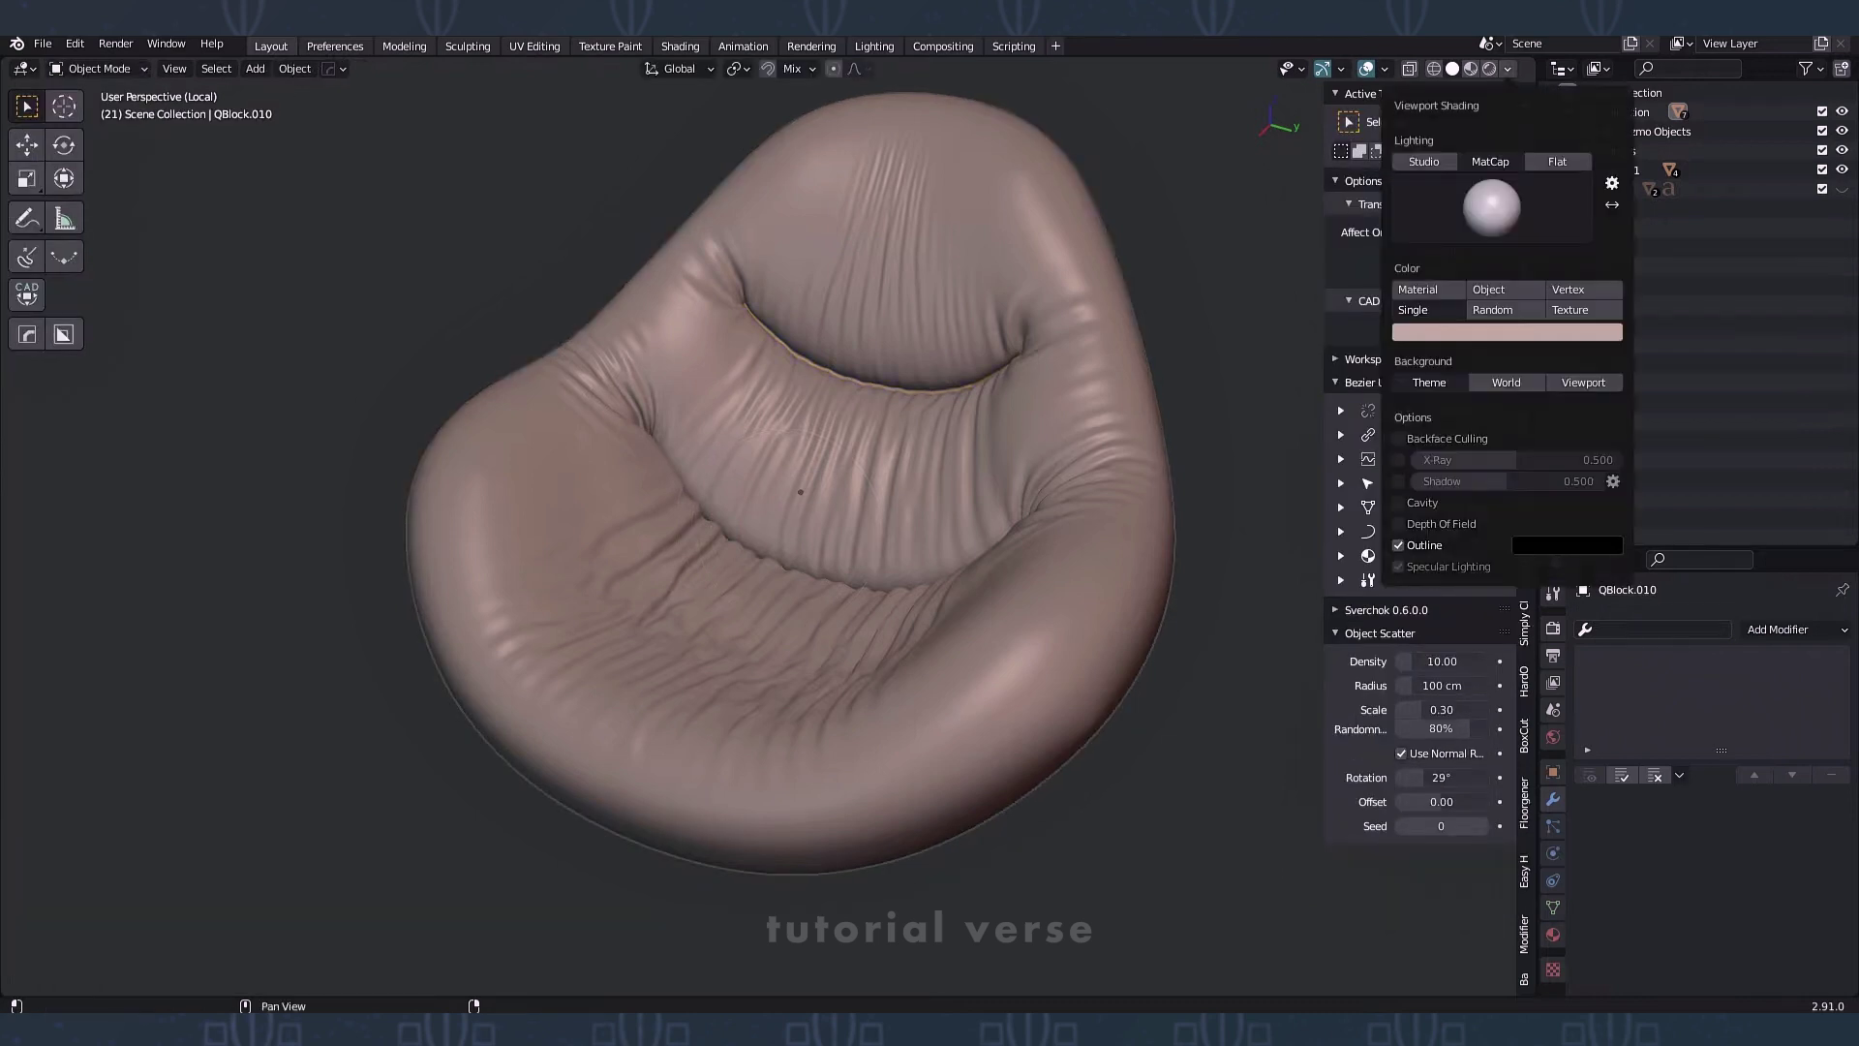
{"action": "left_click", "coordinate": [1491, 207]}
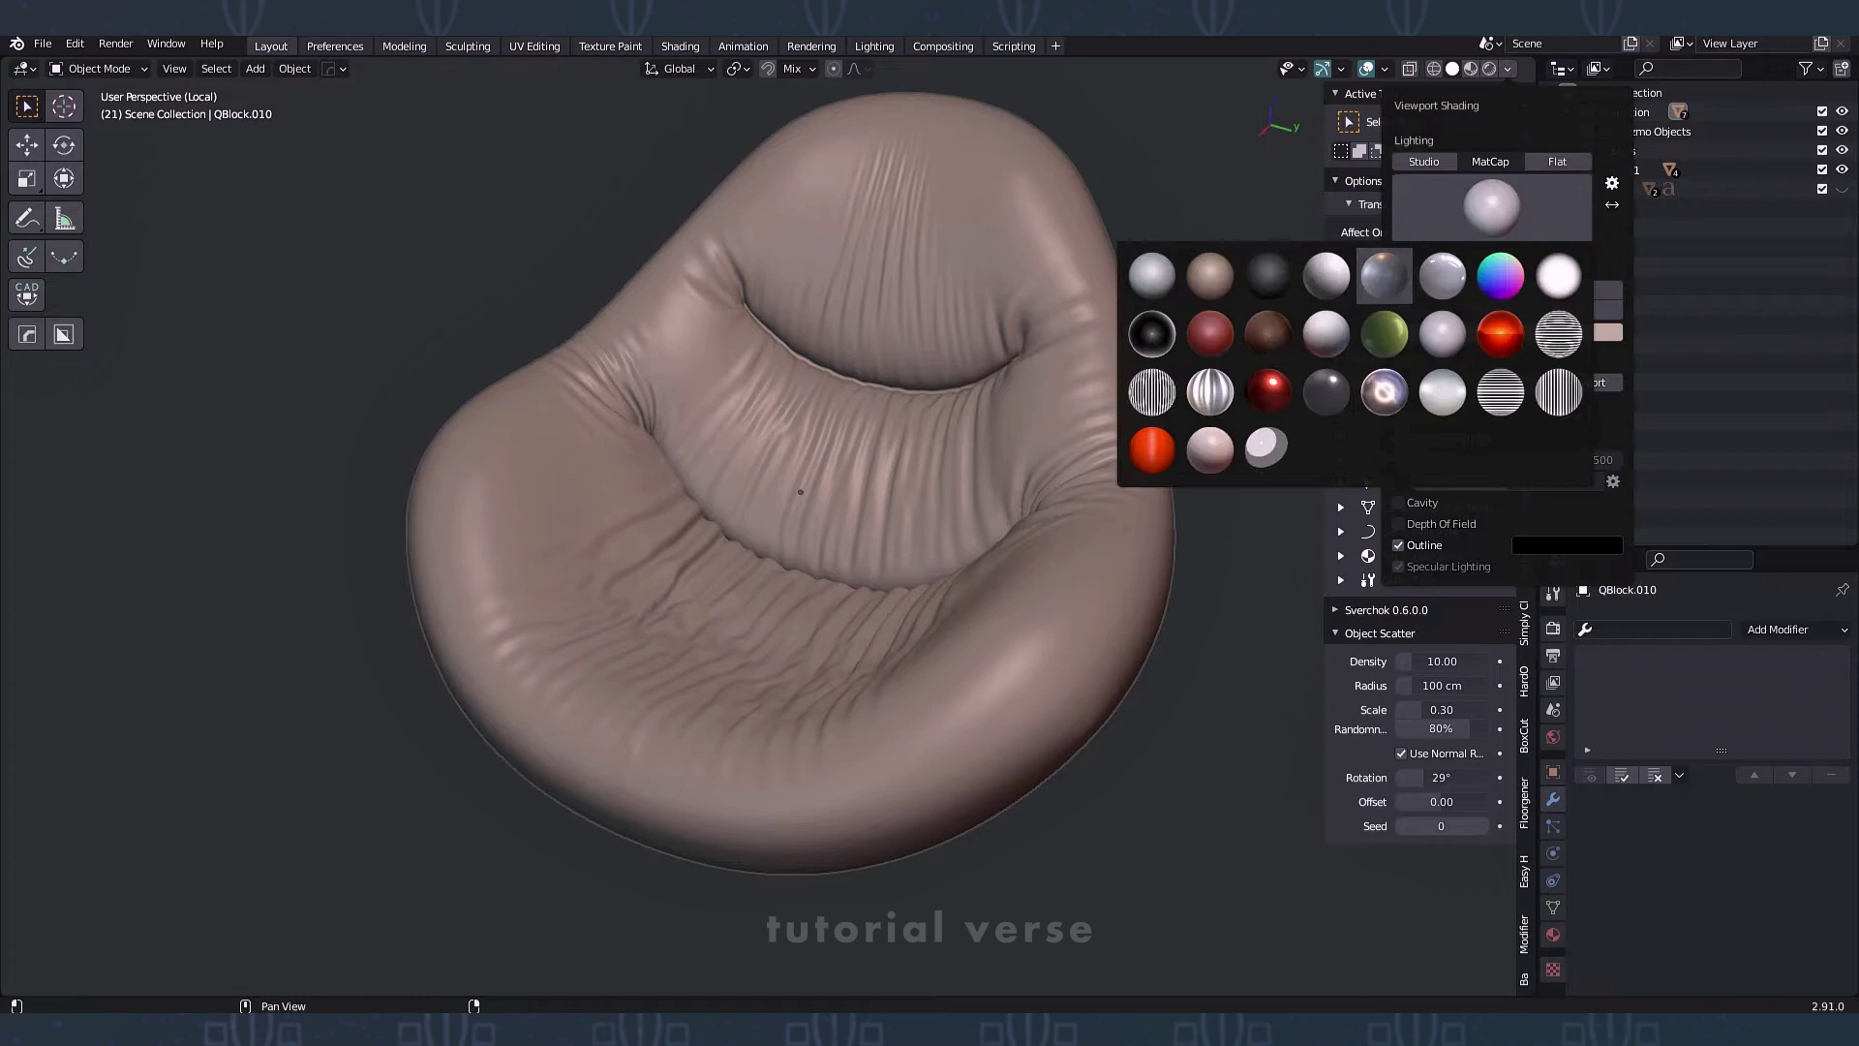
{"action": "left_click", "coordinate": [1386, 276]}
{"action": "left_click", "coordinate": [1398, 502]}
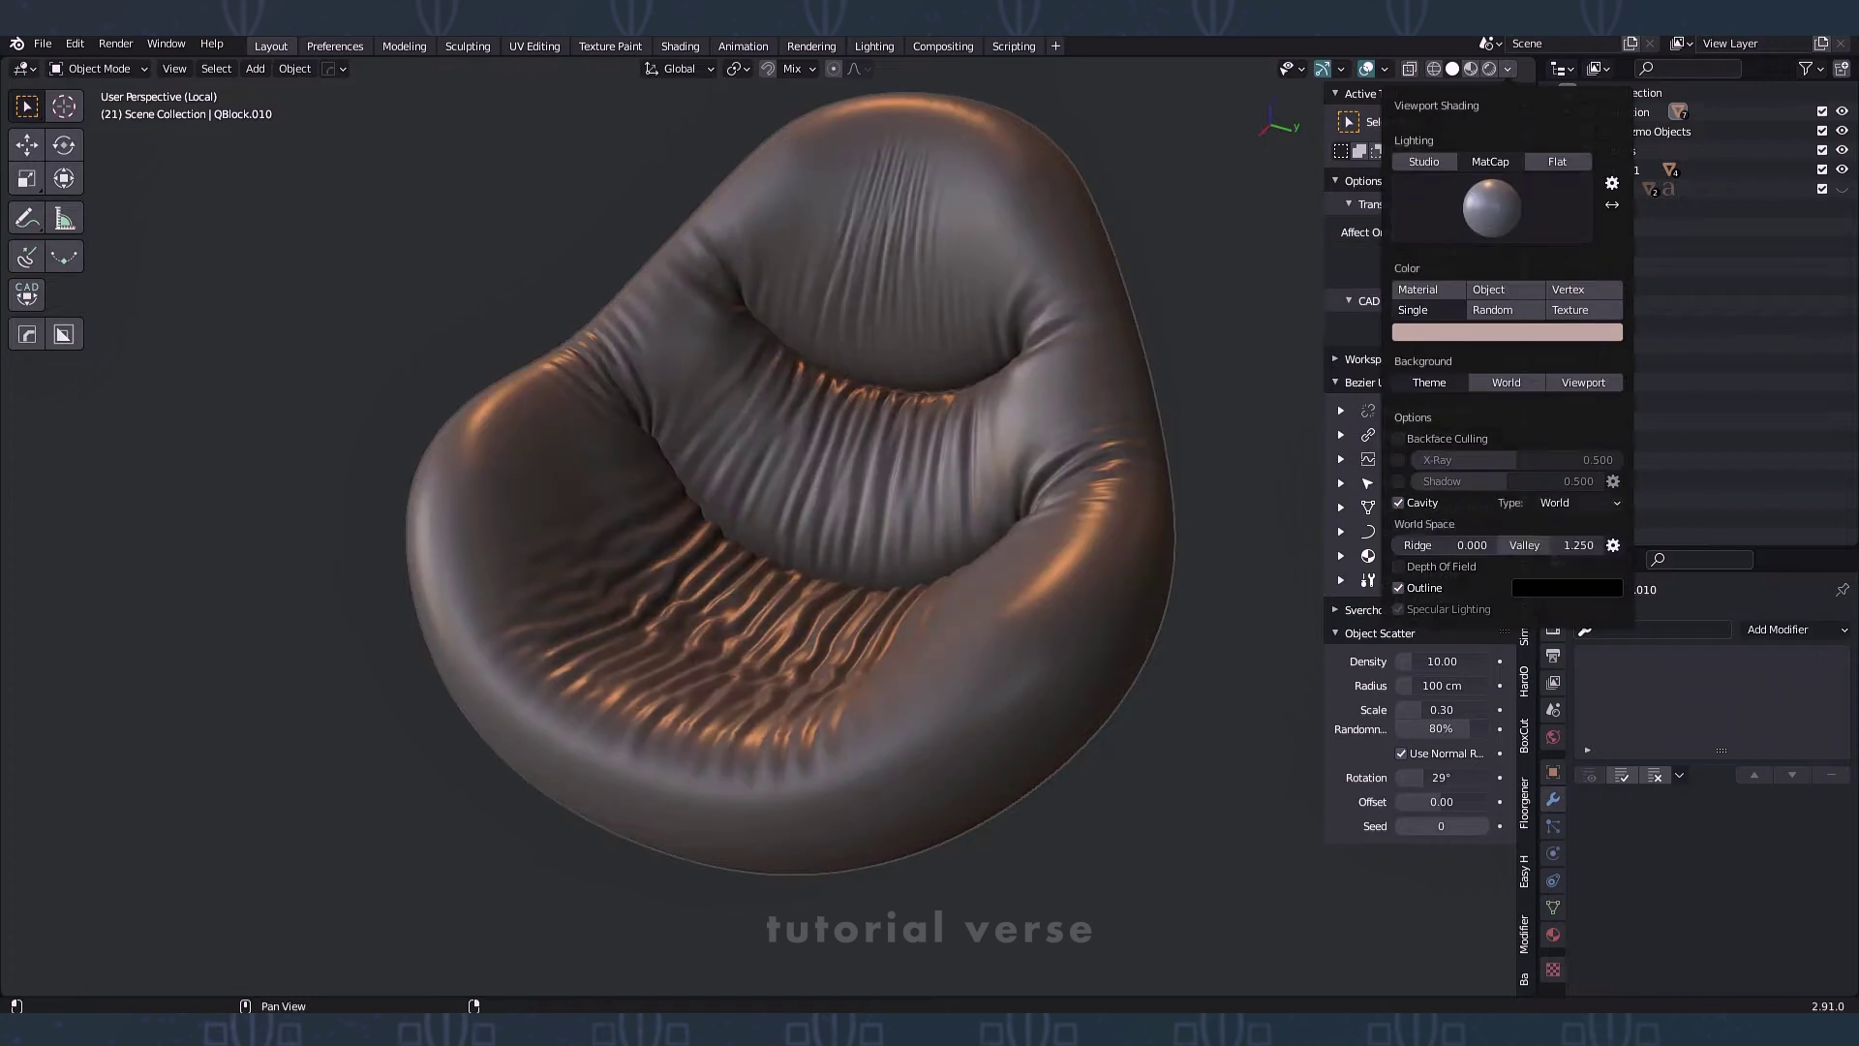
{"action": "left_click", "coordinate": [1573, 502]}
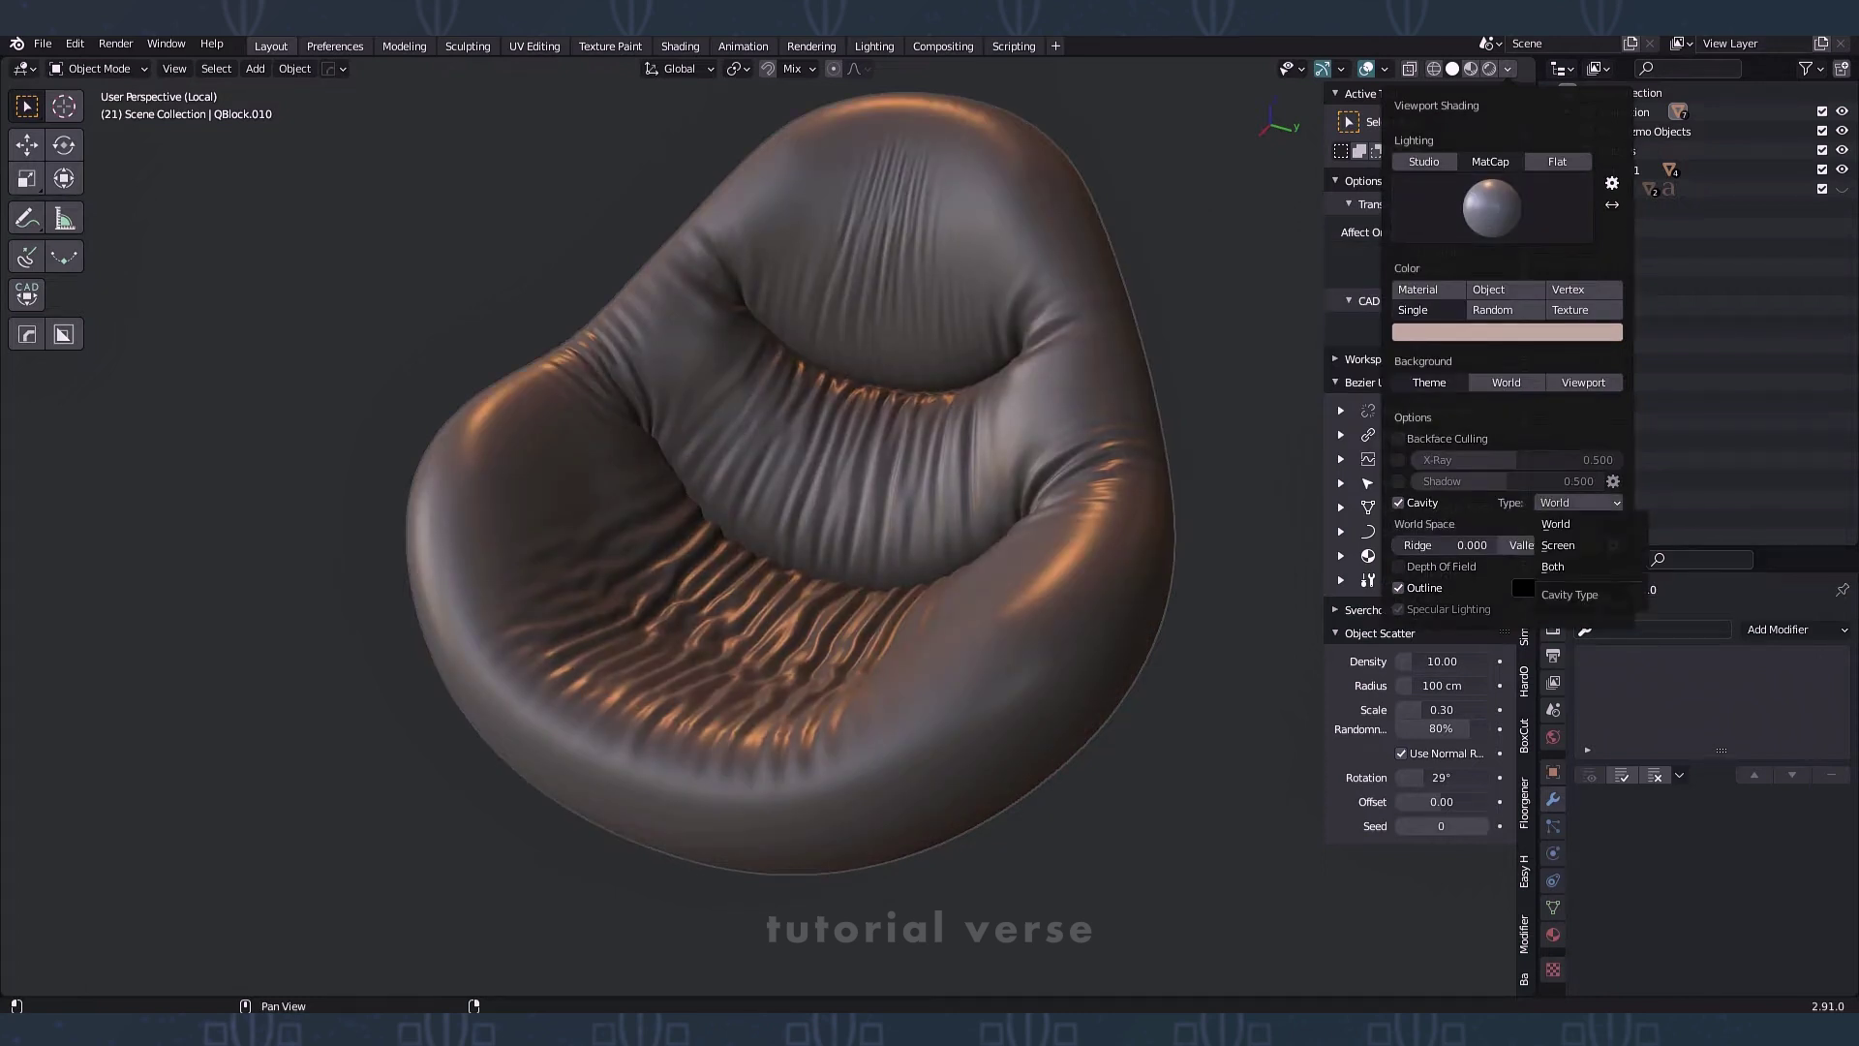
{"action": "left_click", "coordinate": [1525, 565]}
Step: Add a Smooth modifier to the chair with Repeat set to 15
{"action": "scroll", "coordinate": [774, 484], "scroll_direction": "down", "scroll_amount": 1}
{"action": "middle_click_drag", "start_coordinate": [774, 484], "coordinate": [978, 484]}
{"action": "middle_click_drag", "start_coordinate": [677, 629], "coordinate": [522, 533]}
{"action": "middle_click_drag", "start_coordinate": [861, 499], "coordinate": [791, 503]}
{"action": "scroll", "coordinate": [779, 484], "scroll_direction": "up", "scroll_amount": 1}
{"action": "left_click", "coordinate": [1778, 630]}
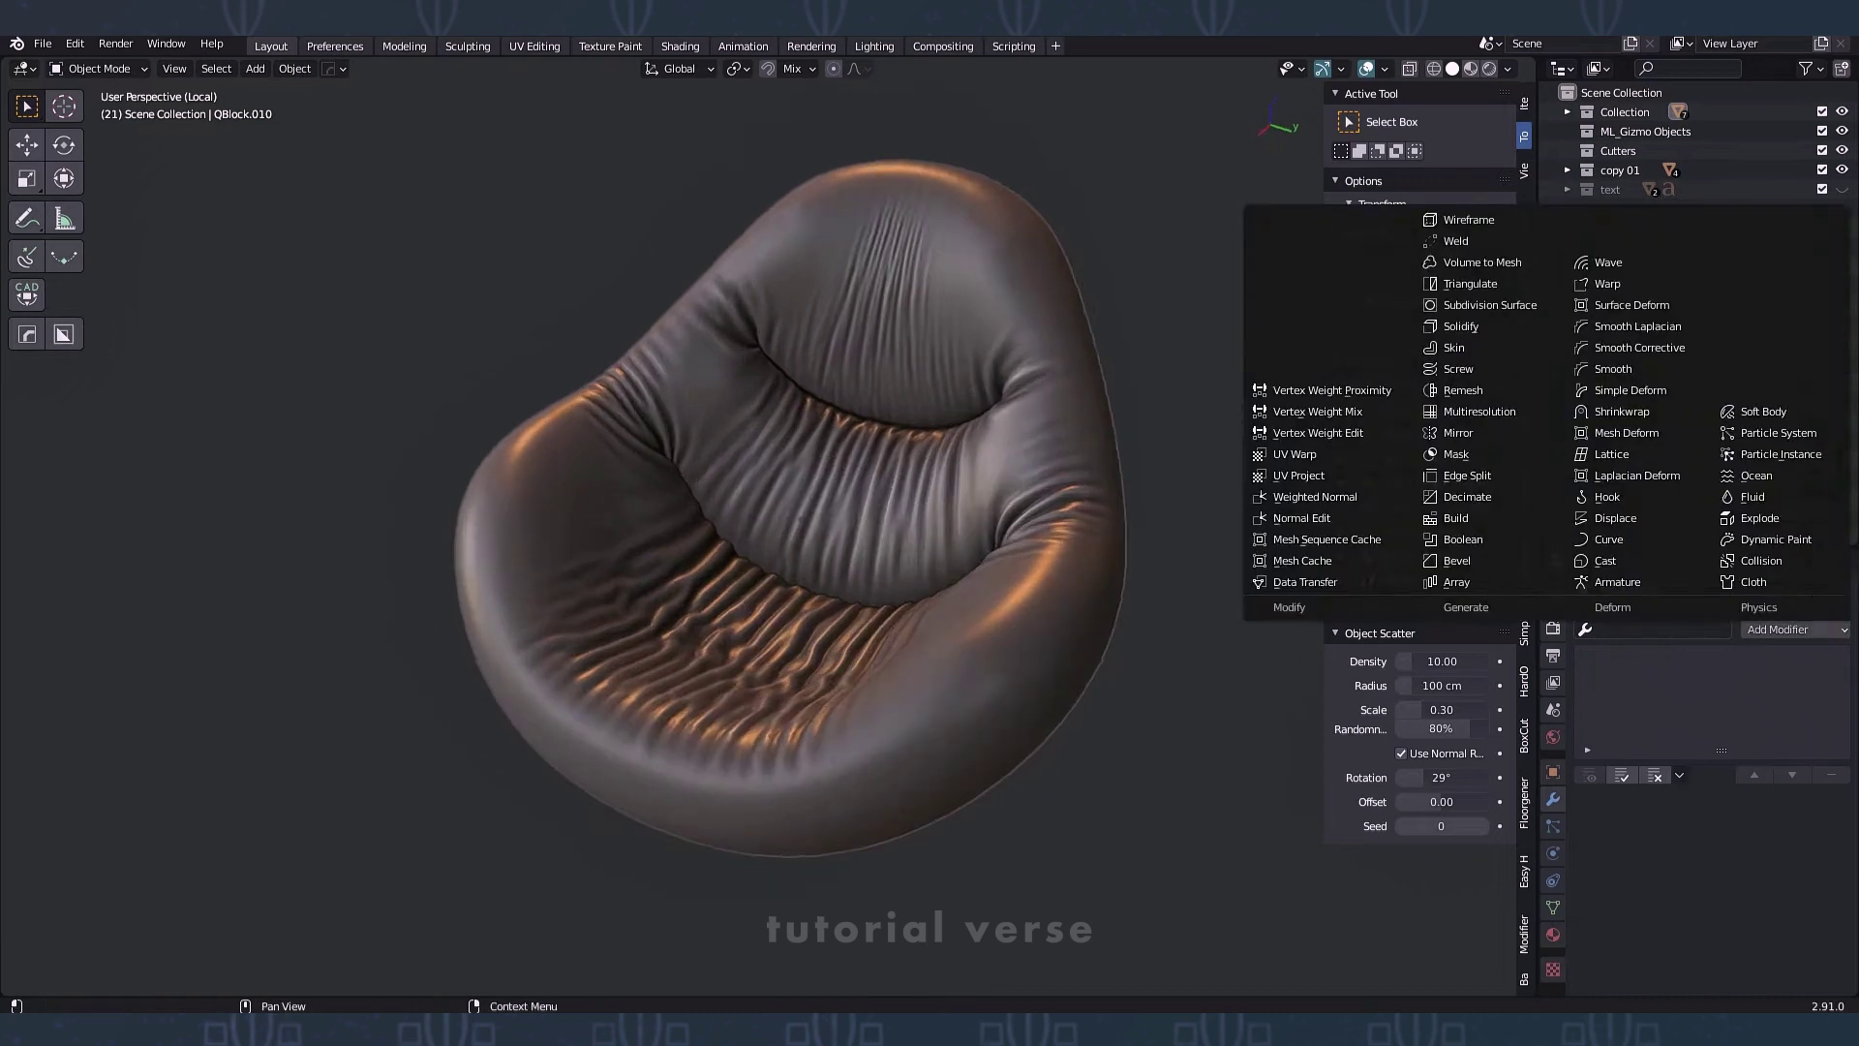
{"action": "left_click", "coordinate": [1638, 368]}
{"action": "left_click", "coordinate": [1748, 881]}
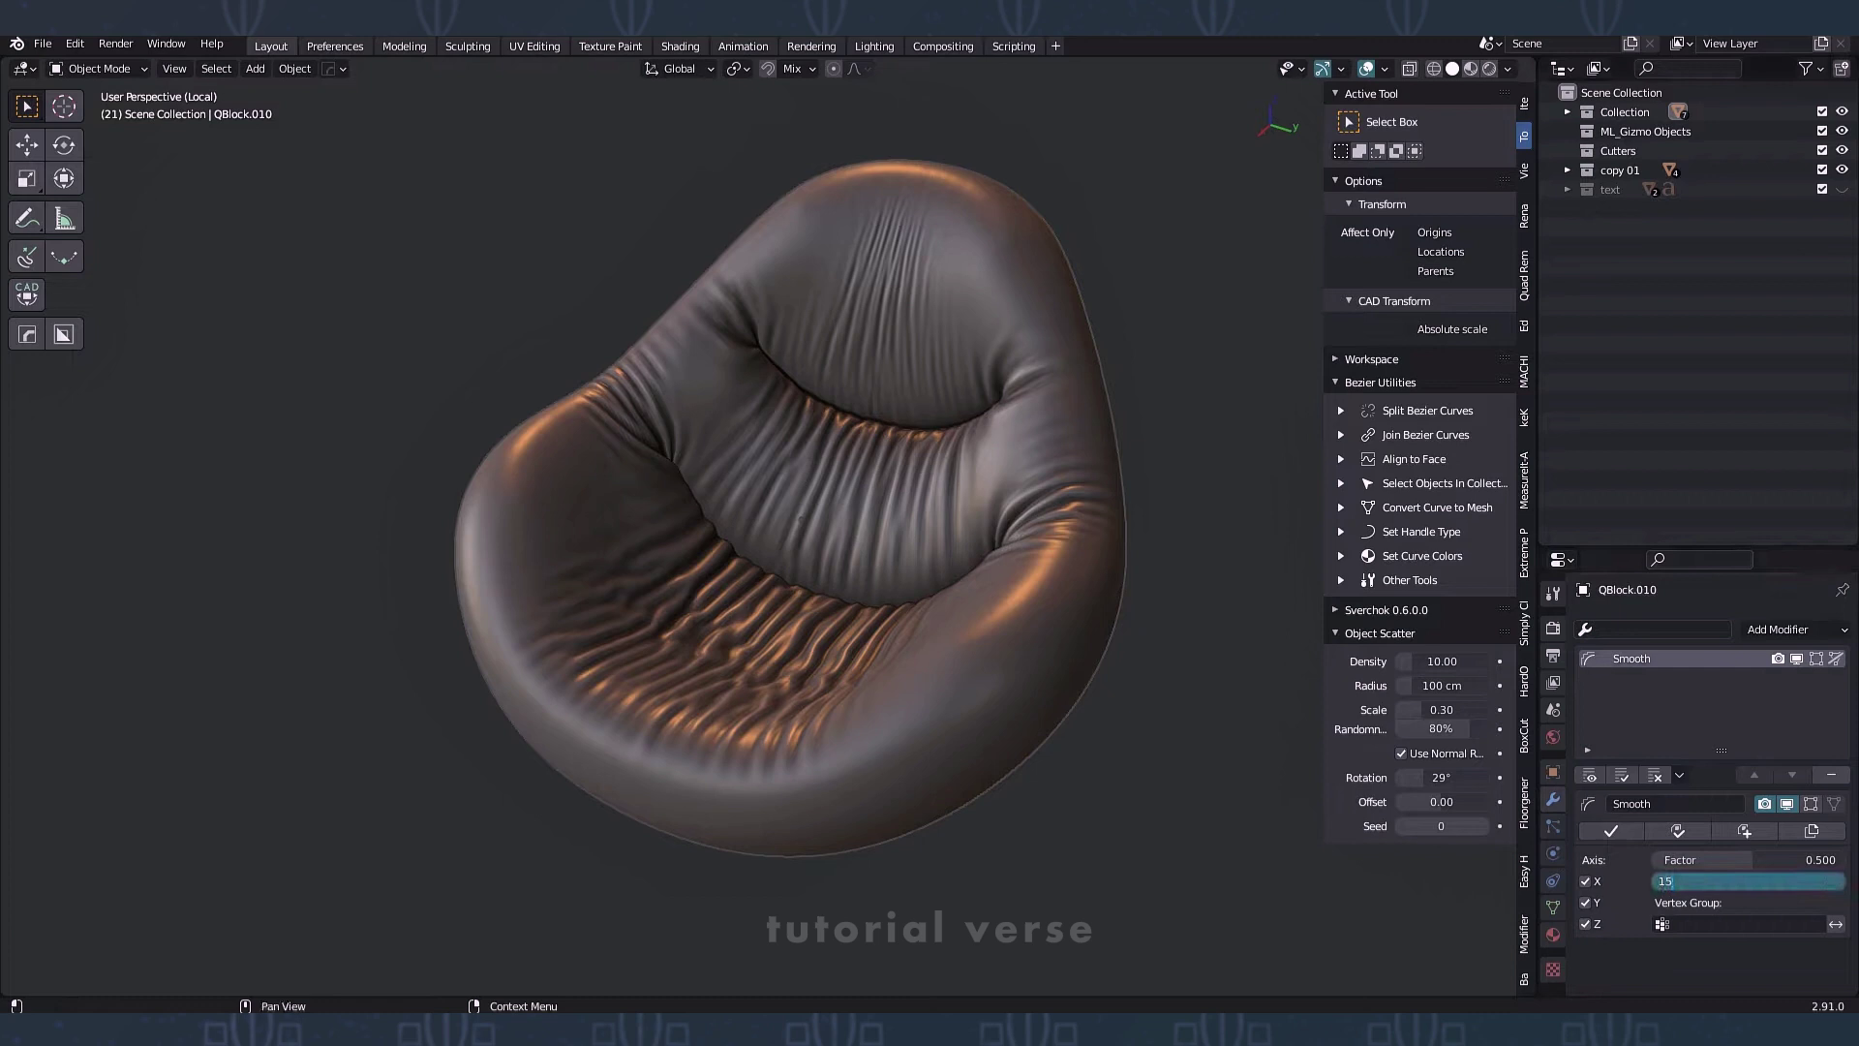
{"action": "type", "text": "15"}
{"action": "key", "text": "Return"}
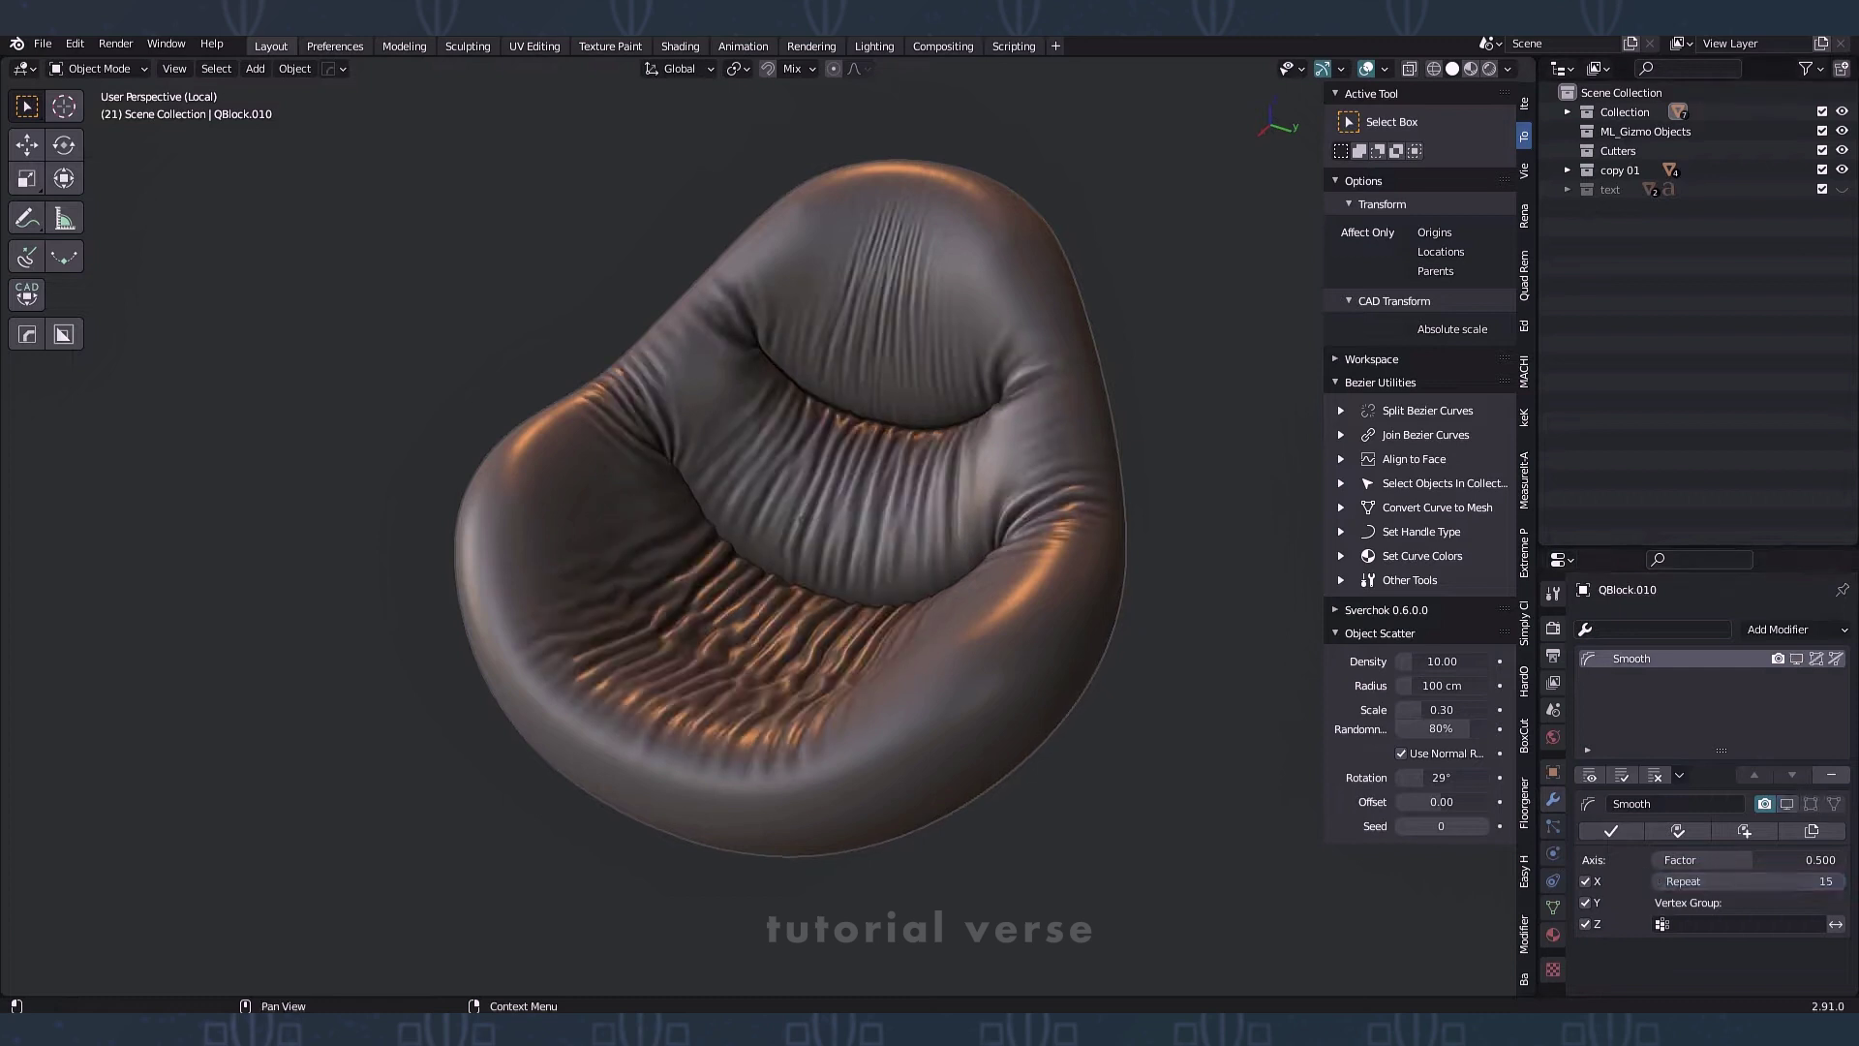